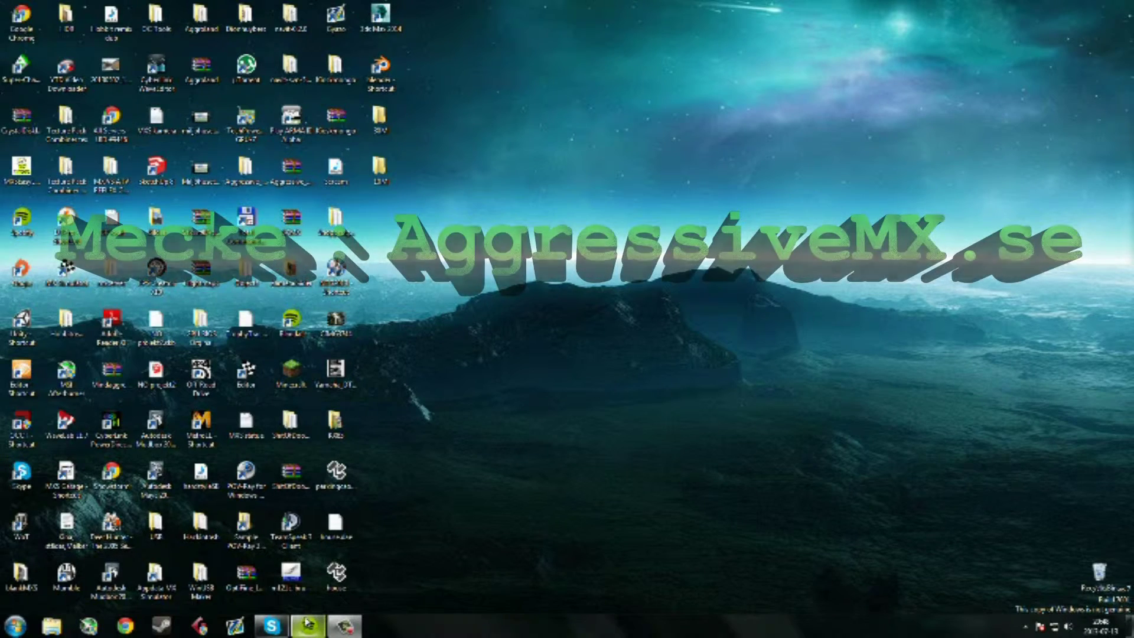
- Bring up the Skype window and close it
mouse_move(315, 632)
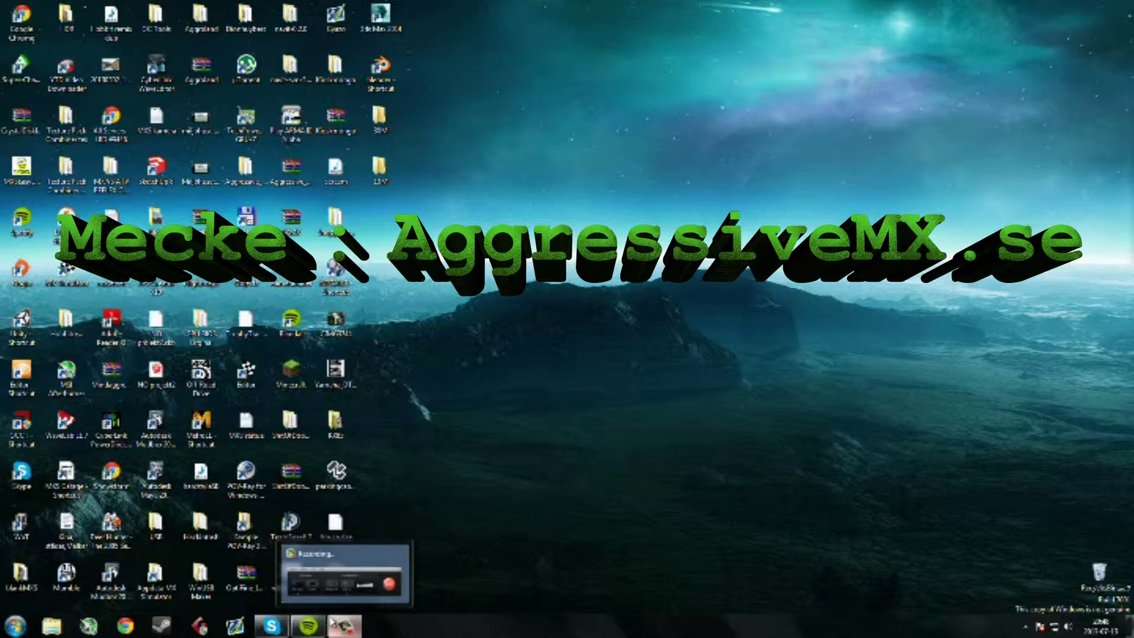
click(260, 627)
click(1124, 109)
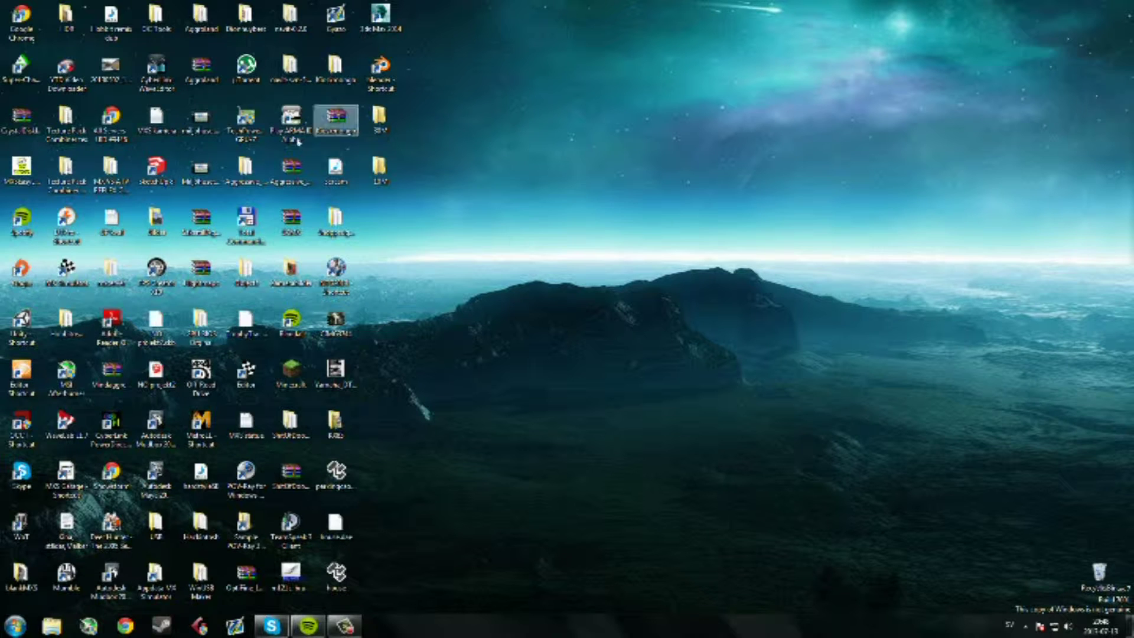
- Copy the SketchUp and 3ds Max shortcuts to open desktop space, deleting the duplicate copies
mouse_move(159, 167)
mouse_down()
mouse_move(654, 124)
mouse_move(697, 74)
mouse_up()
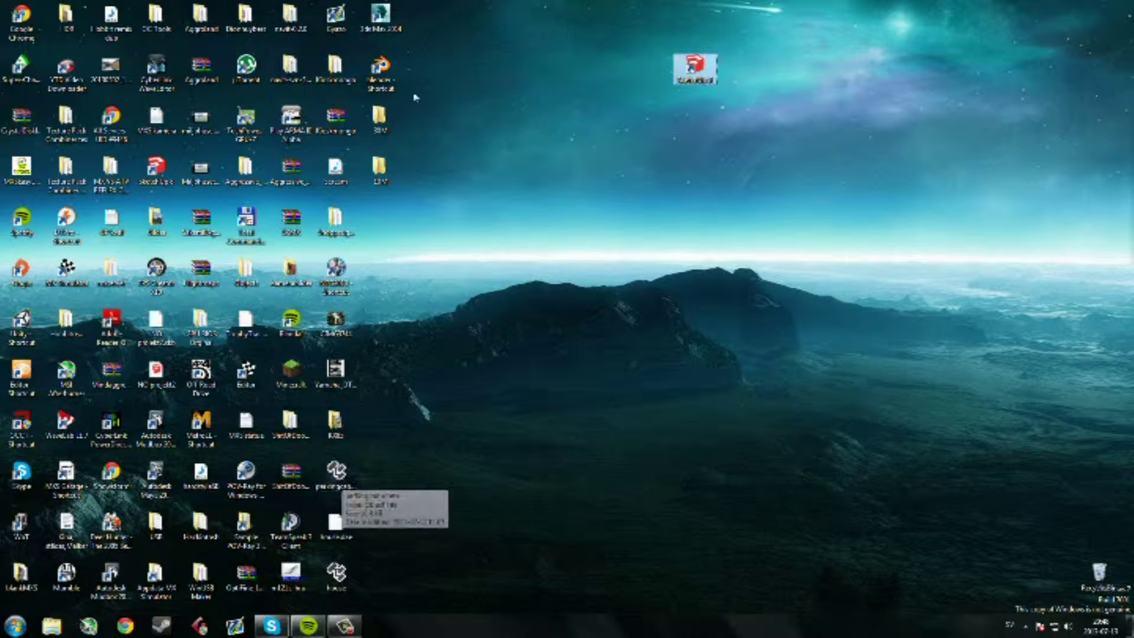
ctrl+drag(379, 13, 708, 141)
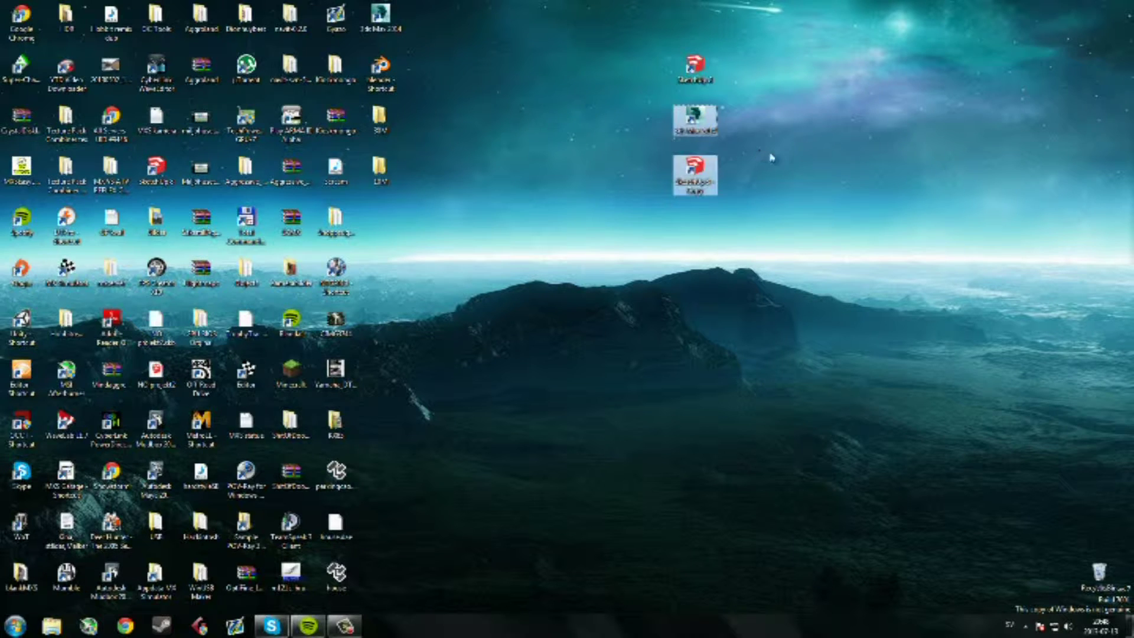
click(759, 184)
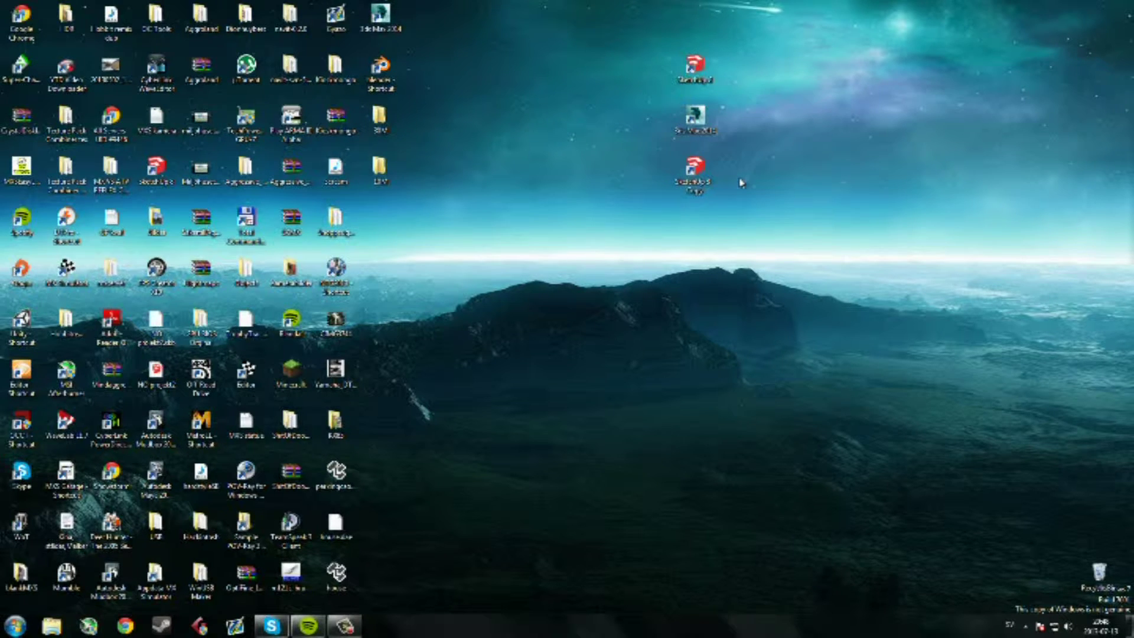
click(689, 173)
key(Delete)
key(Return)
click(695, 116)
key(Delete)
key(Return)
- Stack the SketchUp, 3ds Max and Blender shortcuts in one column, removing the extra SketchUp copy
mouse_move(379, 13)
mouse_down()
mouse_move(650, 114)
mouse_move(689, 144)
mouse_move(695, 168)
mouse_up()
click(695, 65)
key(Delete)
key(Return)
drag(156, 167, 694, 120)
drag(381, 67, 696, 220)
- Check the three-shortcut column's alignment, then launch SketchUp
click(694, 223)
drag(810, 286, 858, 184)
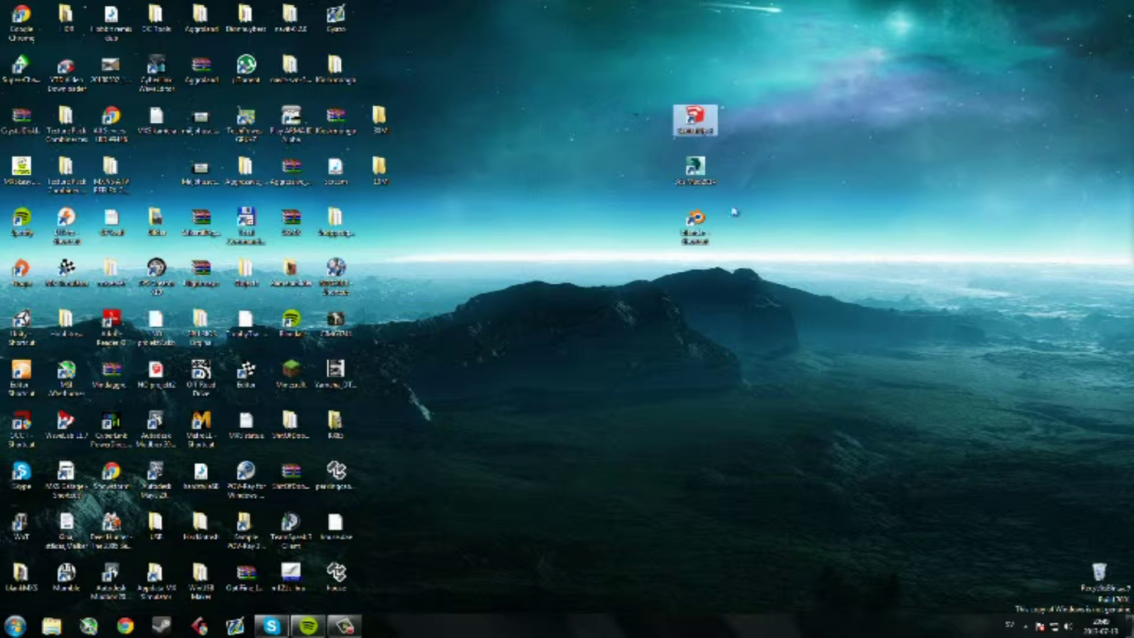
click(681, 170)
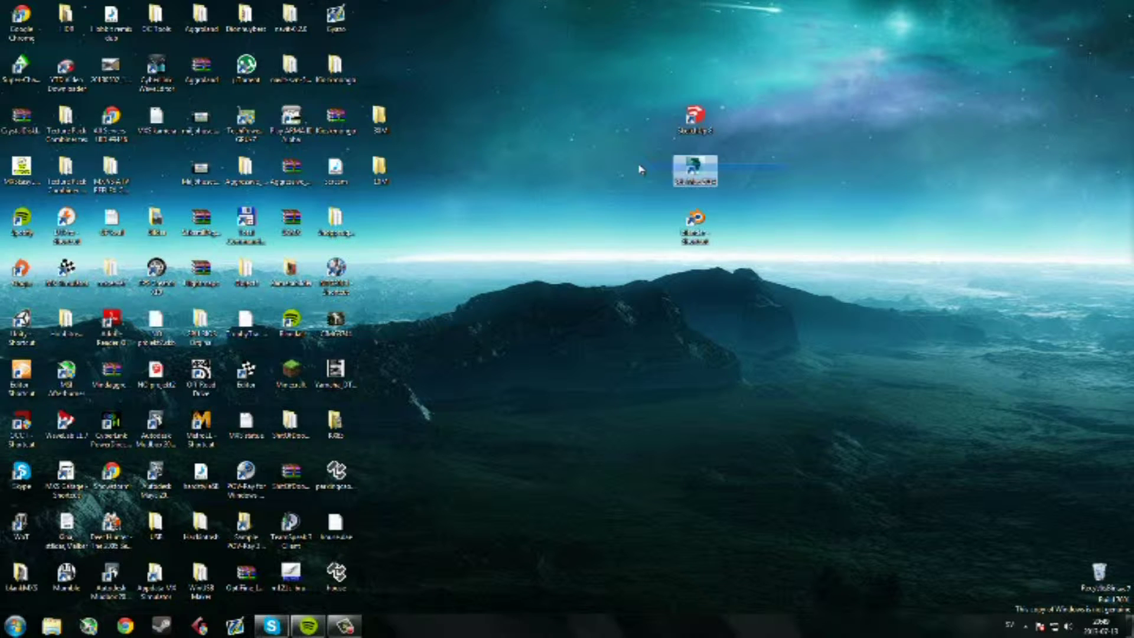
drag(642, 166, 751, 193)
click(697, 220)
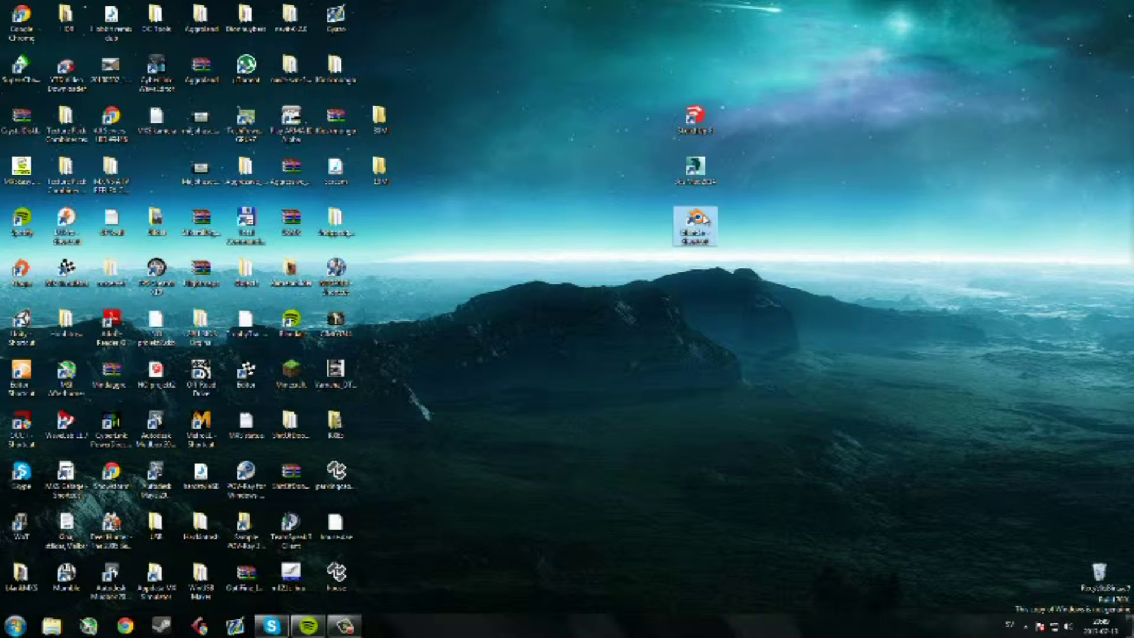
click(817, 211)
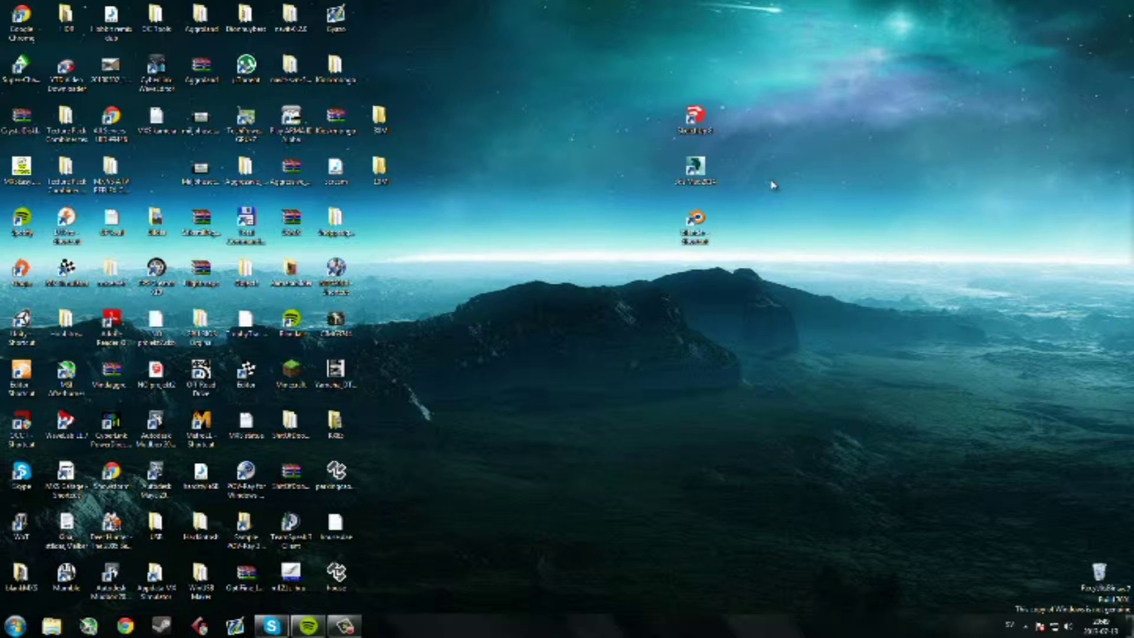
click(707, 166)
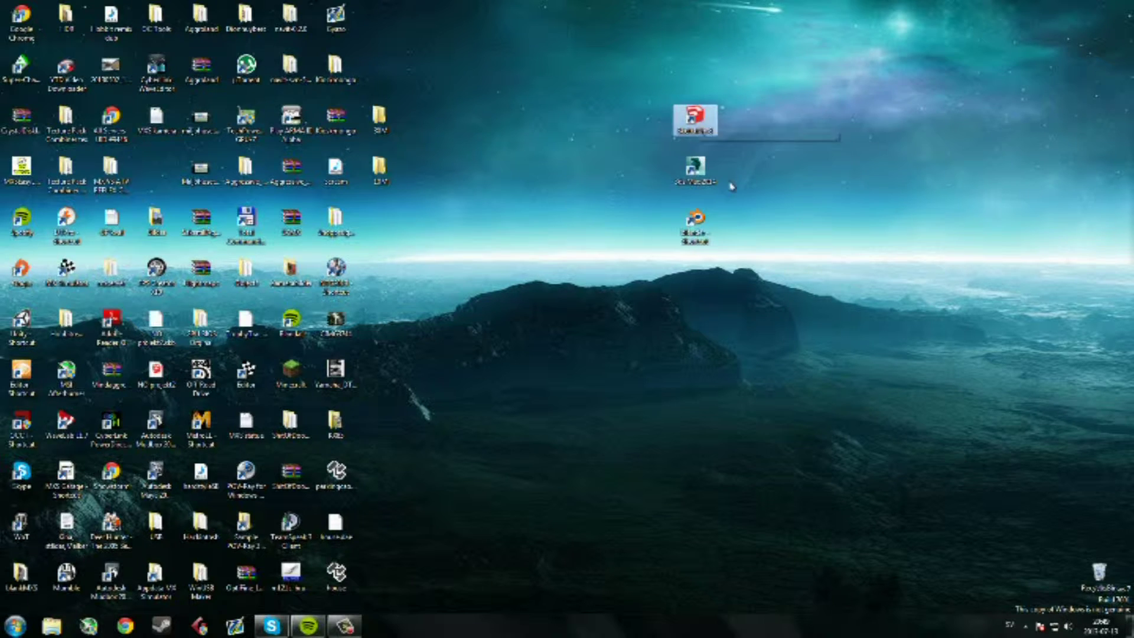
click(706, 178)
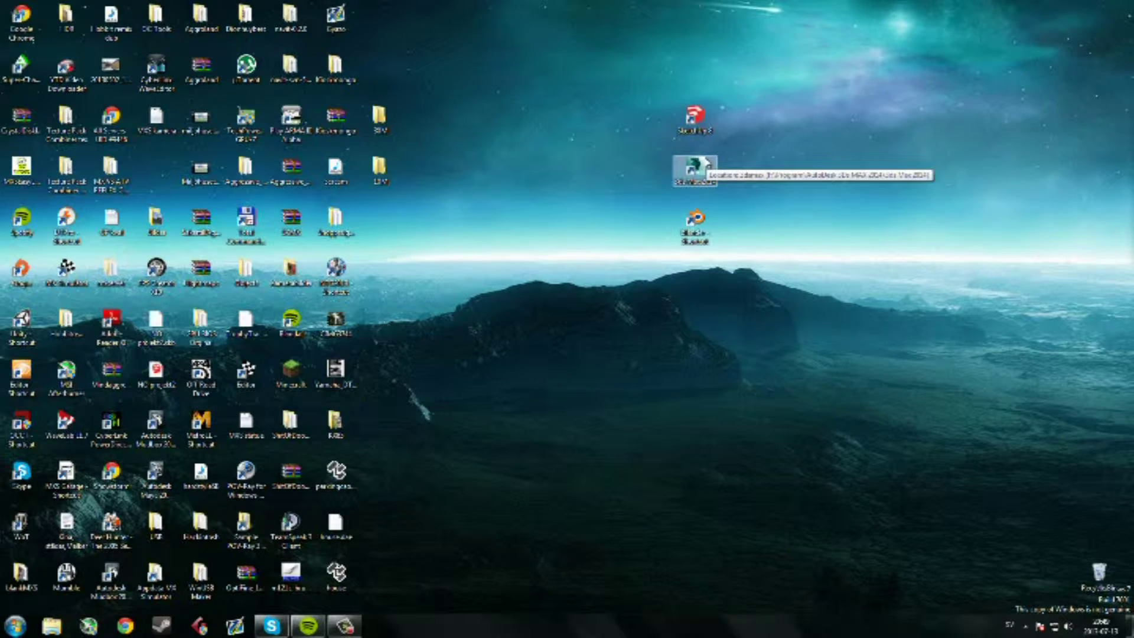
click(697, 121)
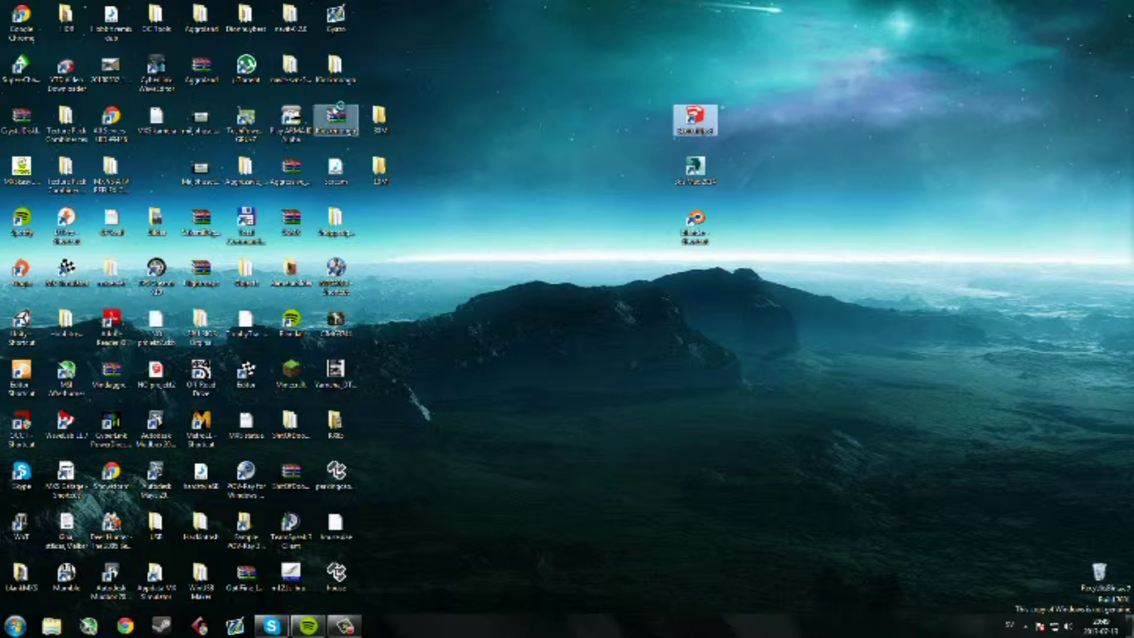
click(396, 142)
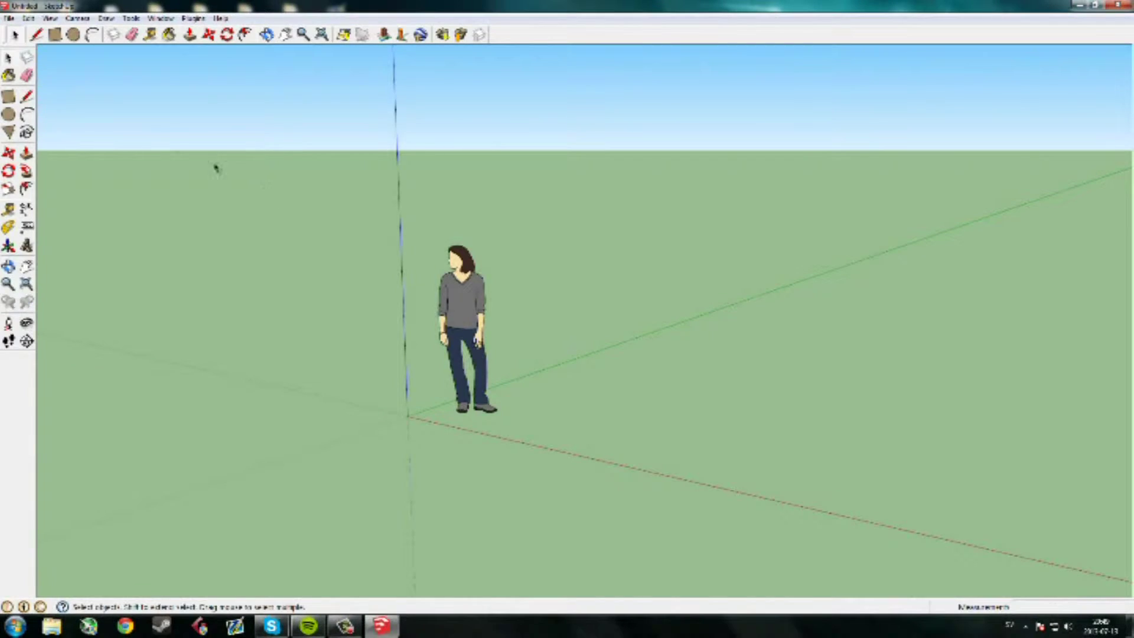
- Delete the default person figure, then draw a test rectangle at the origin and erase it
click(458, 299)
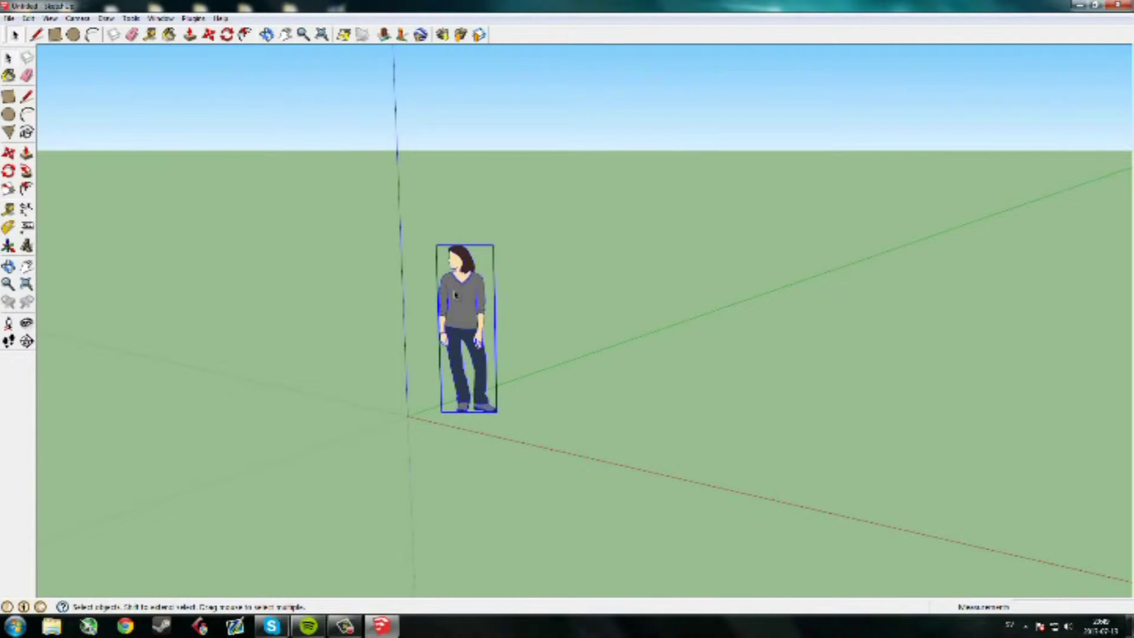
key(Delete)
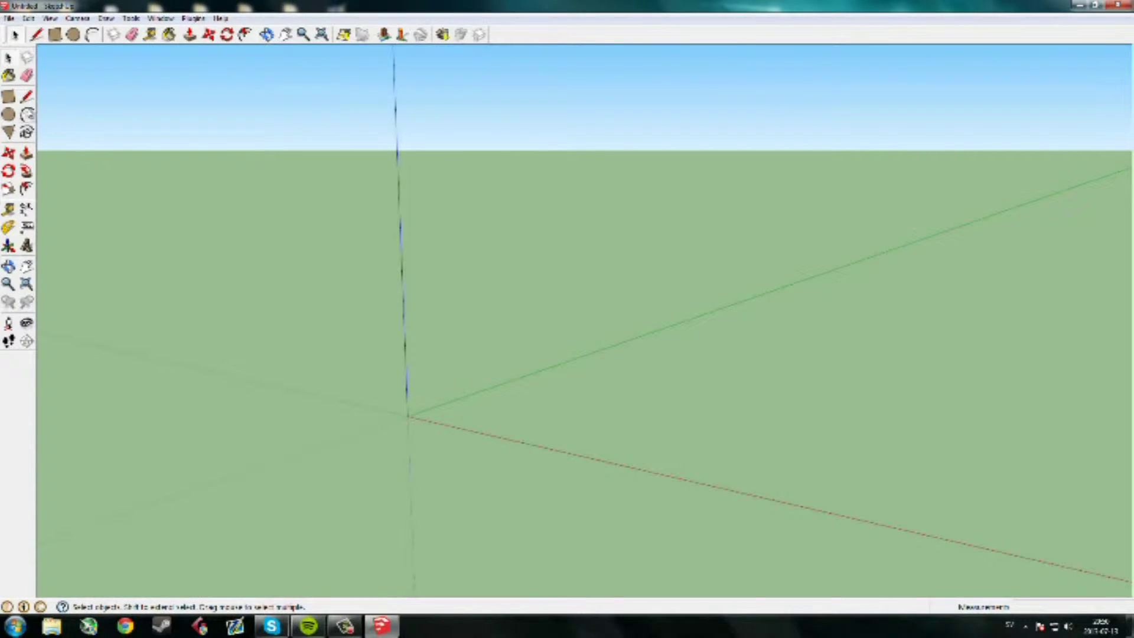
click(8, 96)
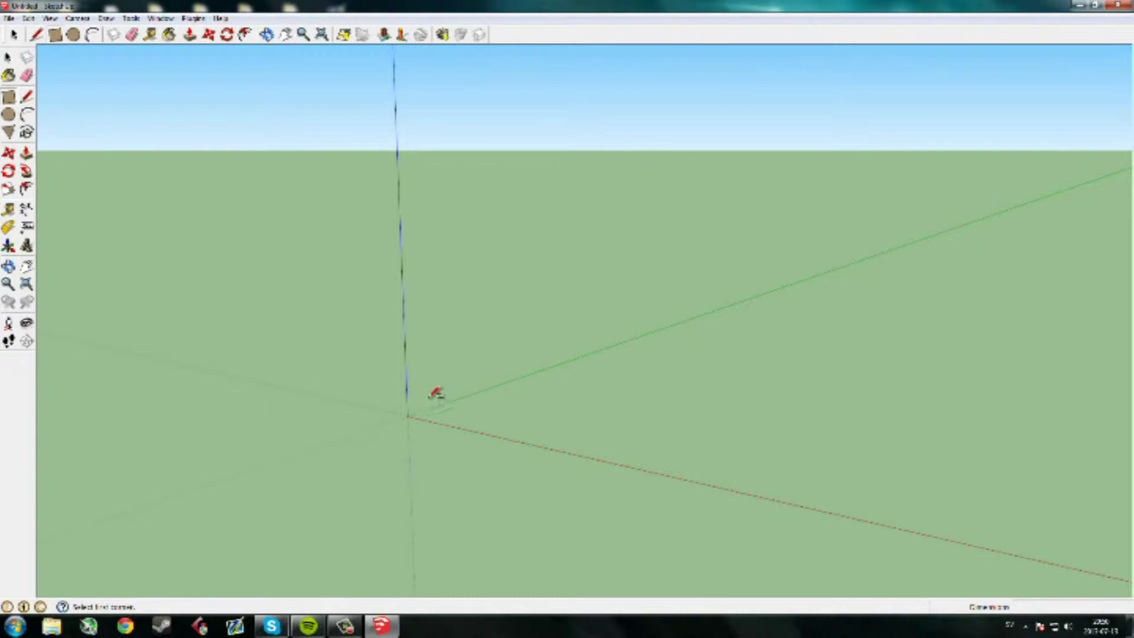
click(408, 417)
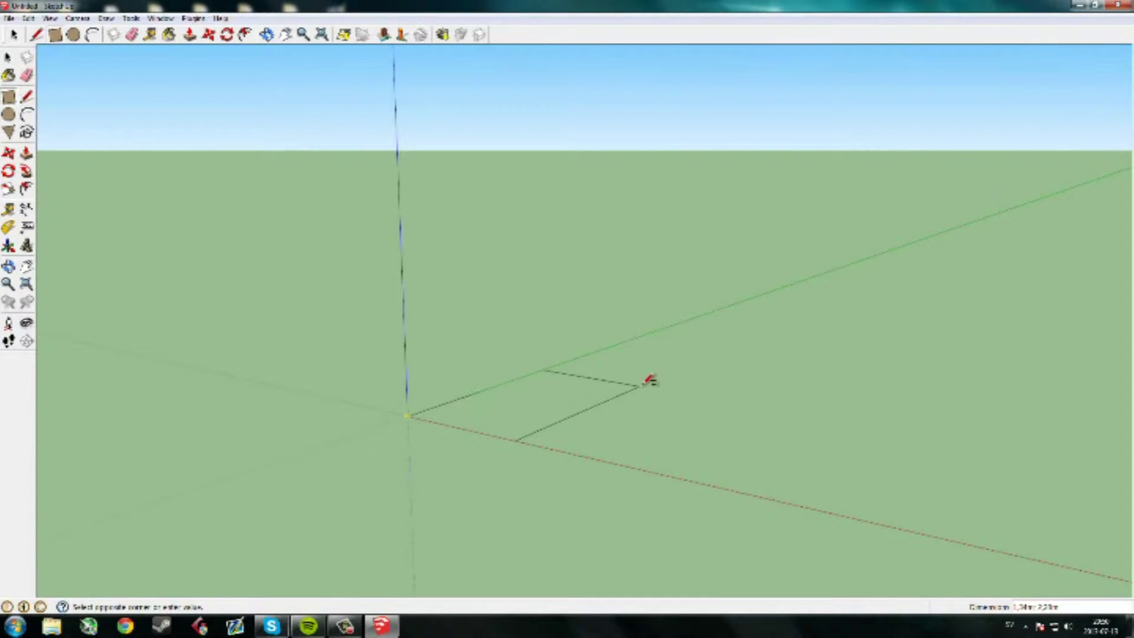
click(697, 354)
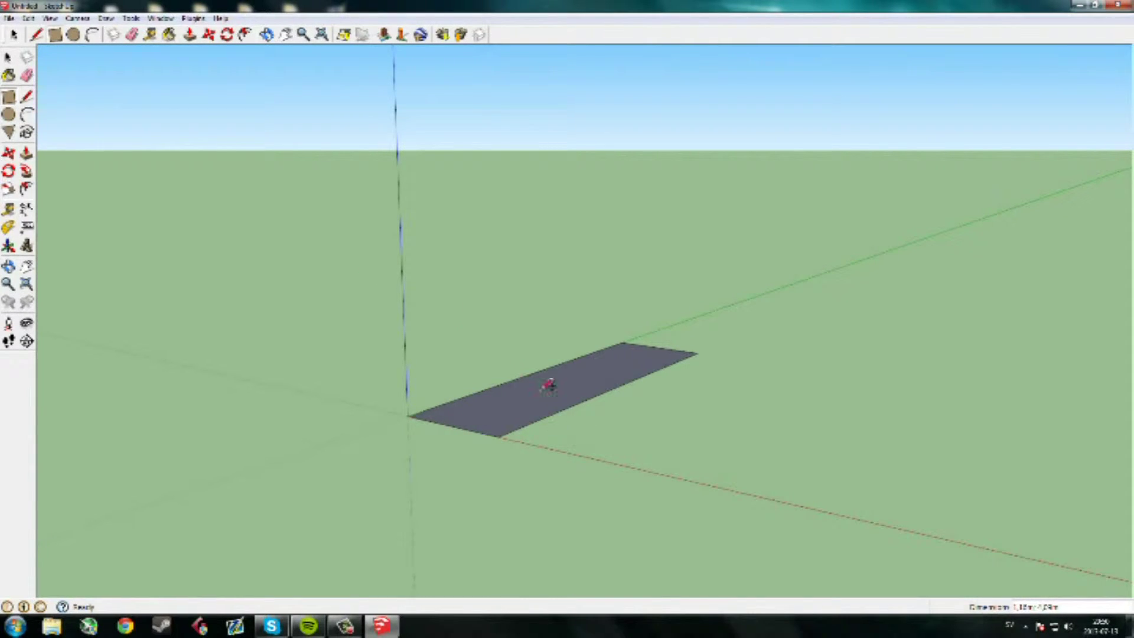
key(e)
key(ctrl+a)
key(Delete)
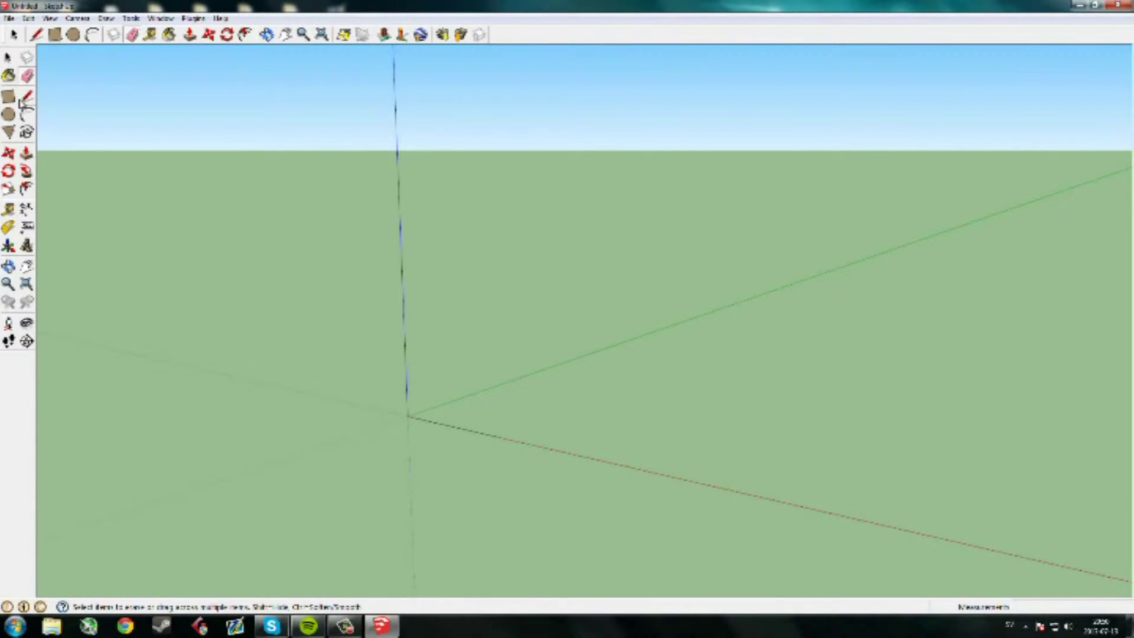
click(26, 96)
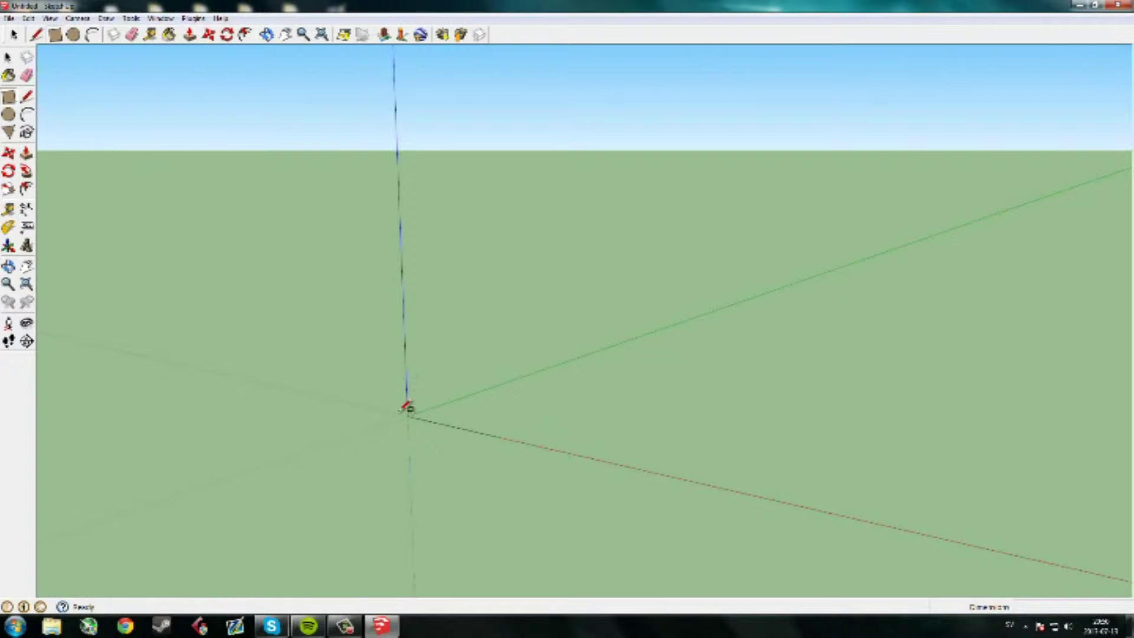
- Draw a long, narrow rectangle from the axes origin along the green axis
click(27, 77)
click(9, 96)
click(407, 415)
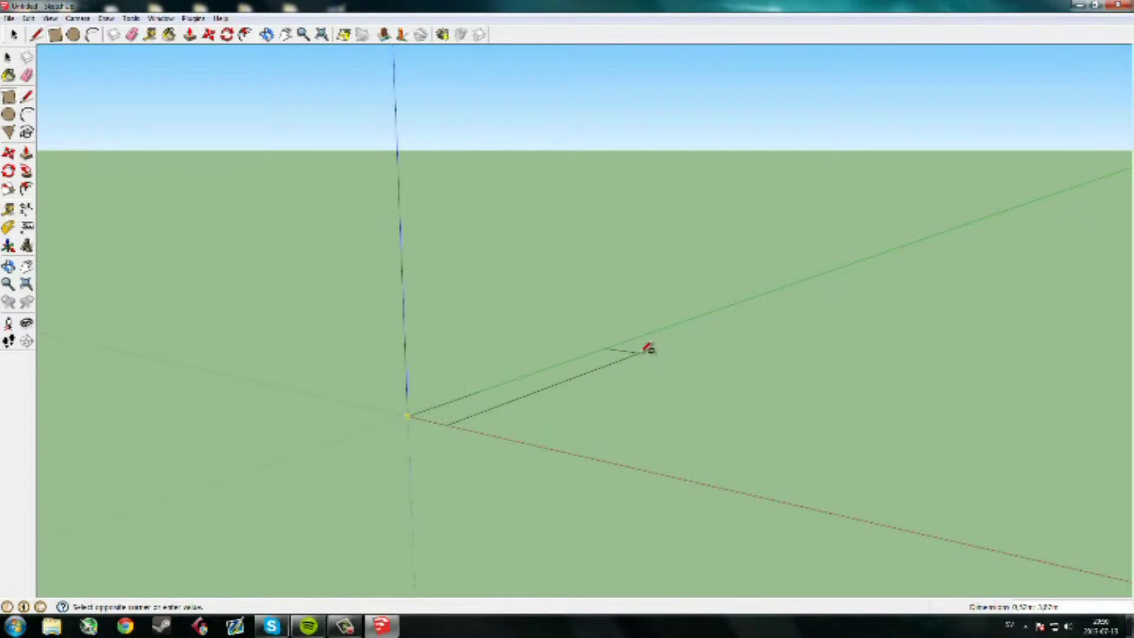
click(664, 341)
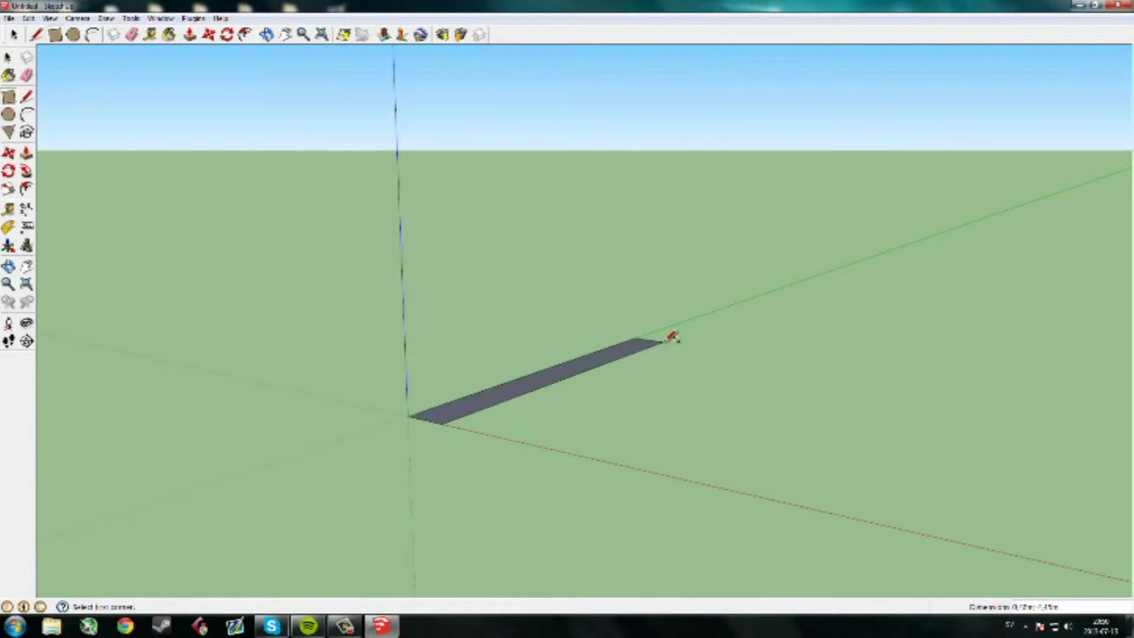
- Push/Pull the rectangle up into a low block and inspect it from several angles
click(190, 35)
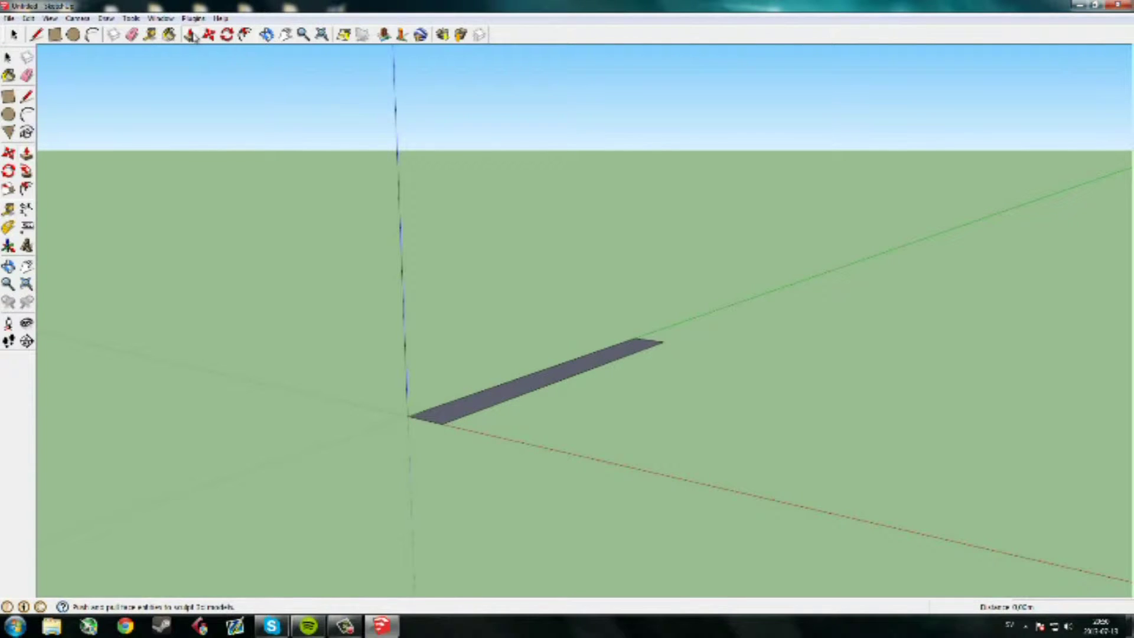
click(532, 385)
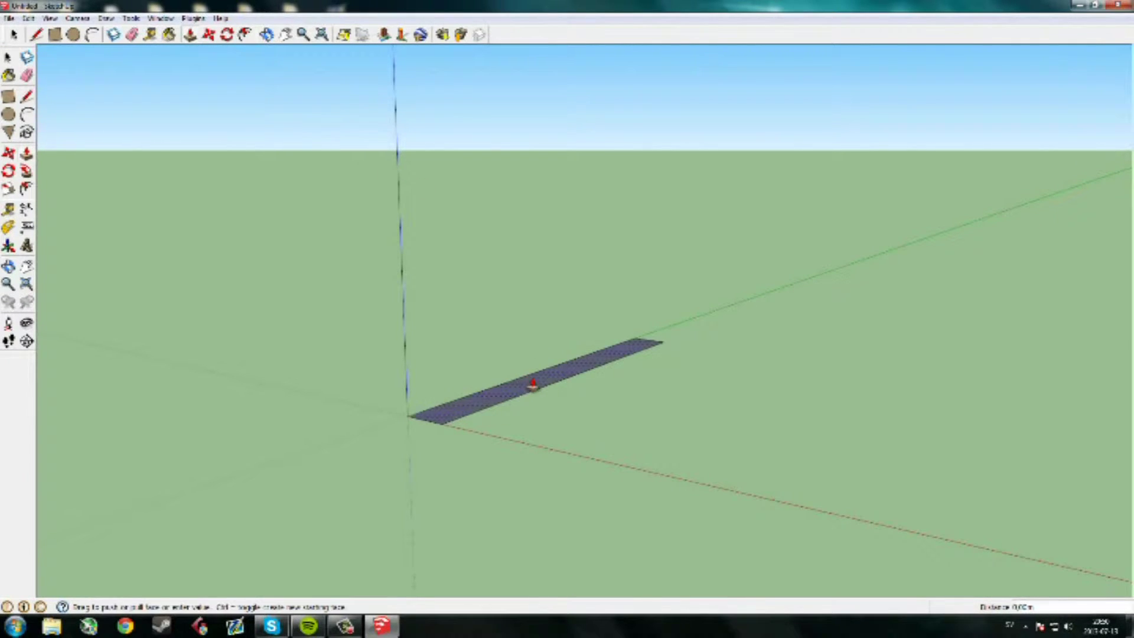
click(521, 375)
scroll(121, 355, up, 4)
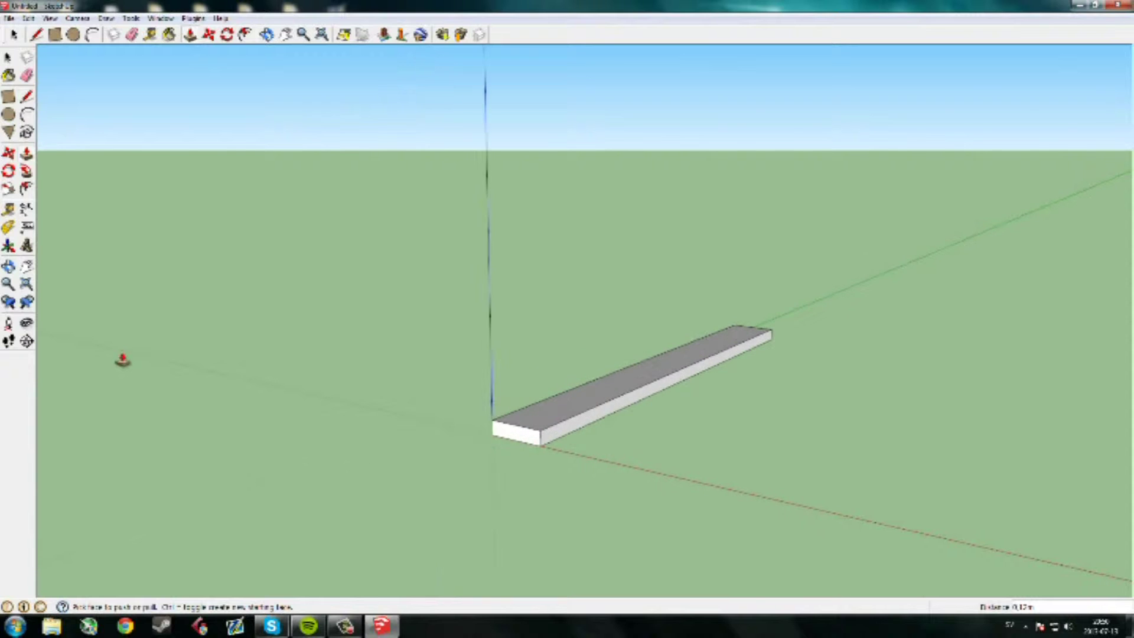
middle_drag(264, 372, 453, 294)
middle_drag(542, 352, 490, 357)
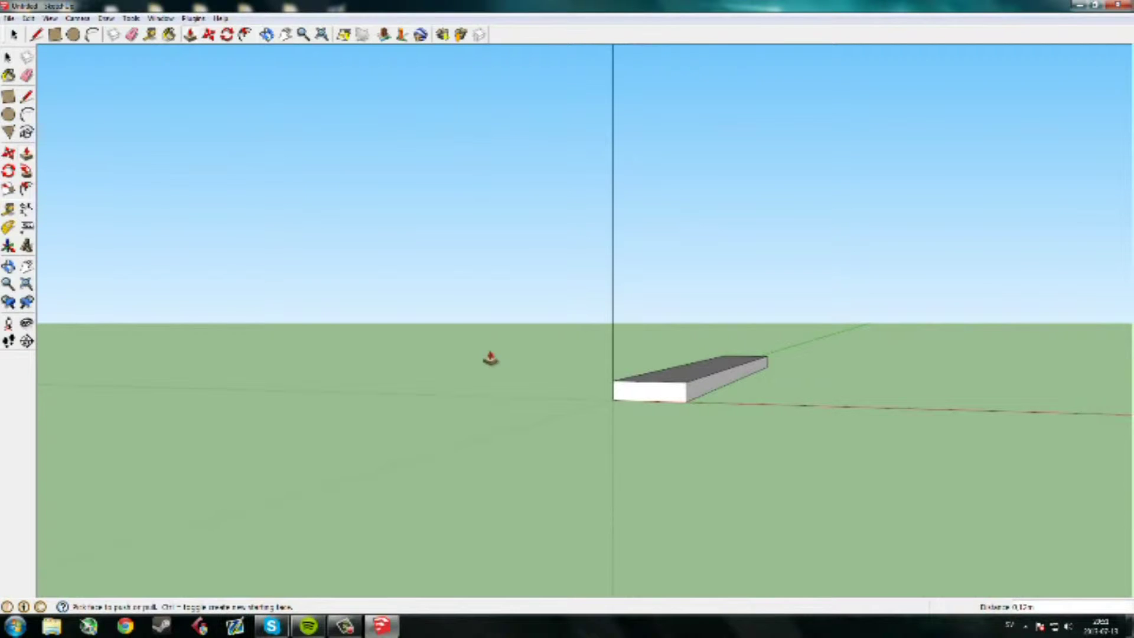
middle_drag(519, 374, 600, 357)
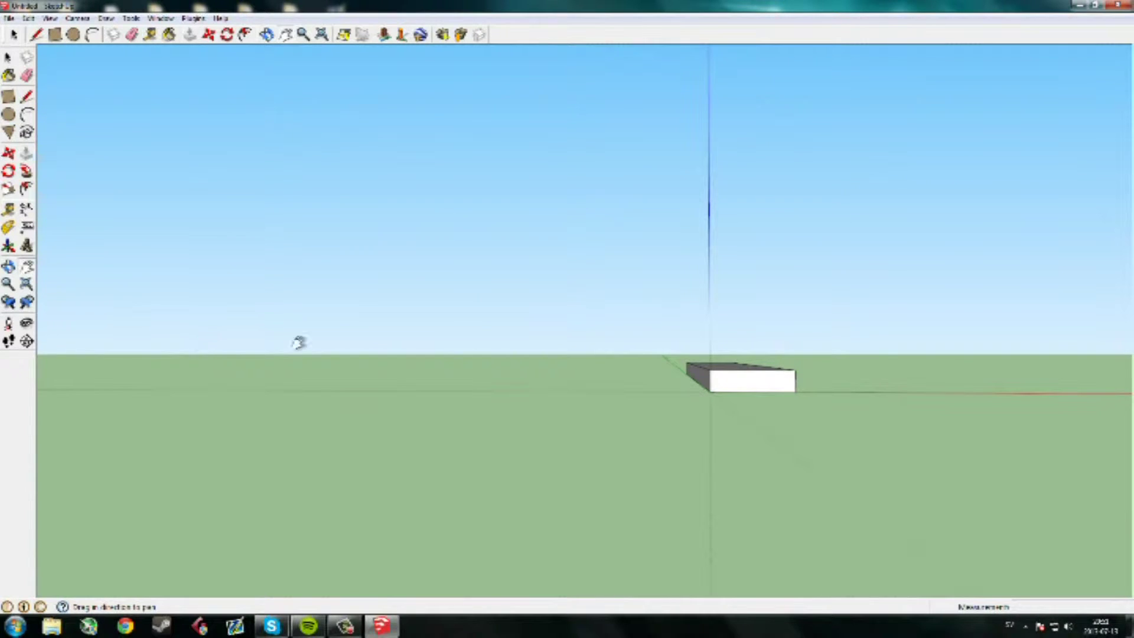
drag(767, 349, 684, 339)
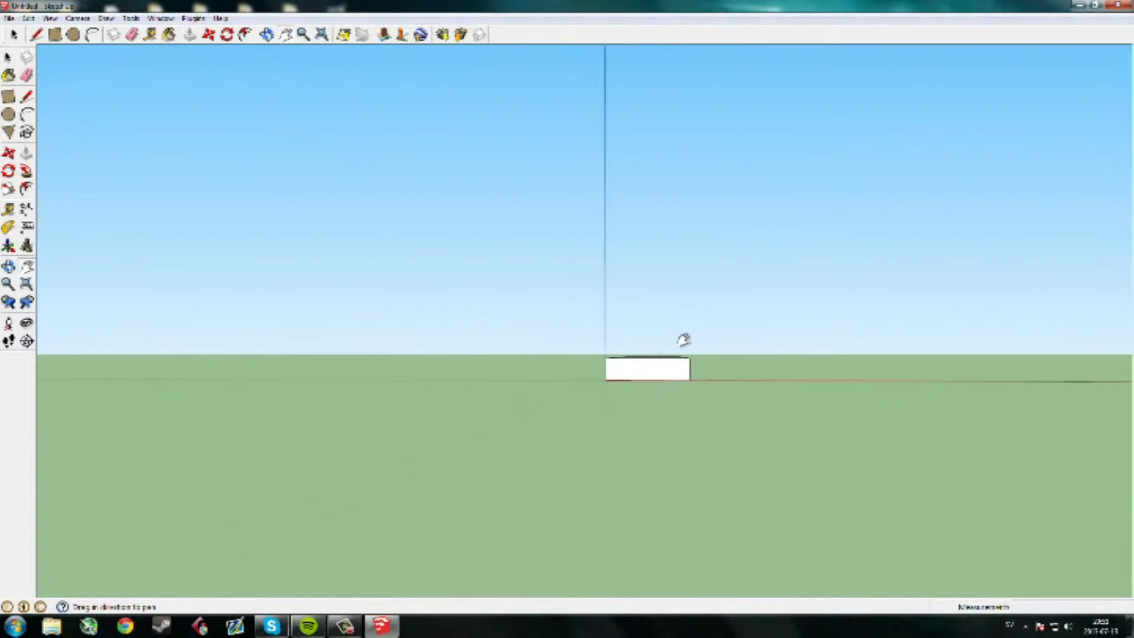
click(37, 35)
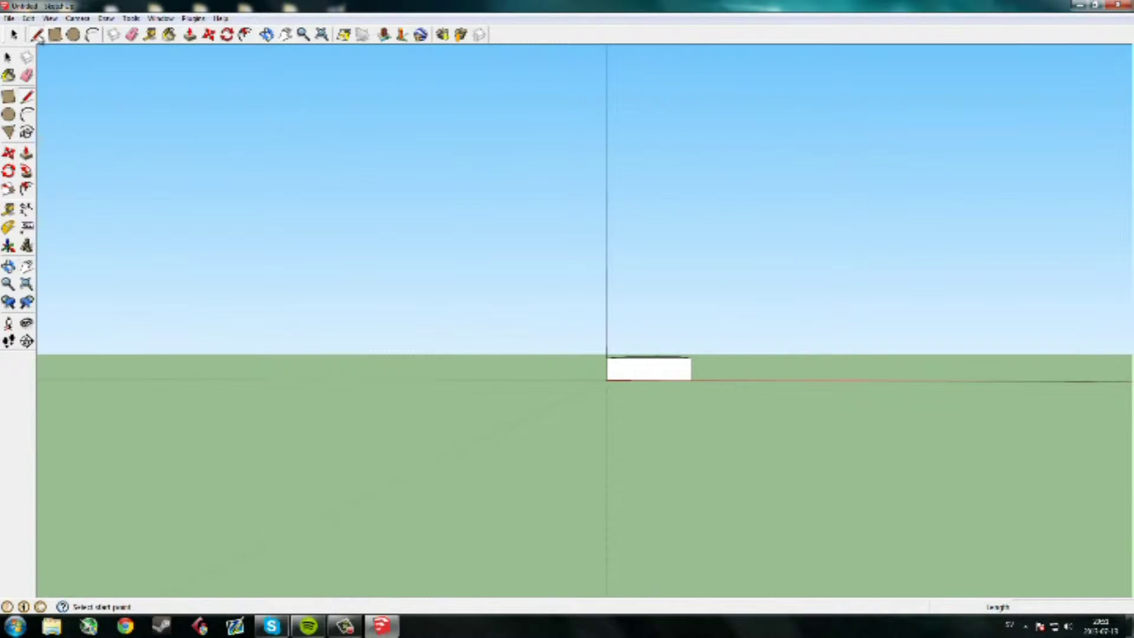
- Draw a vertical guide line from the block's top-edge midpoint with a circle centred at its top
click(648, 357)
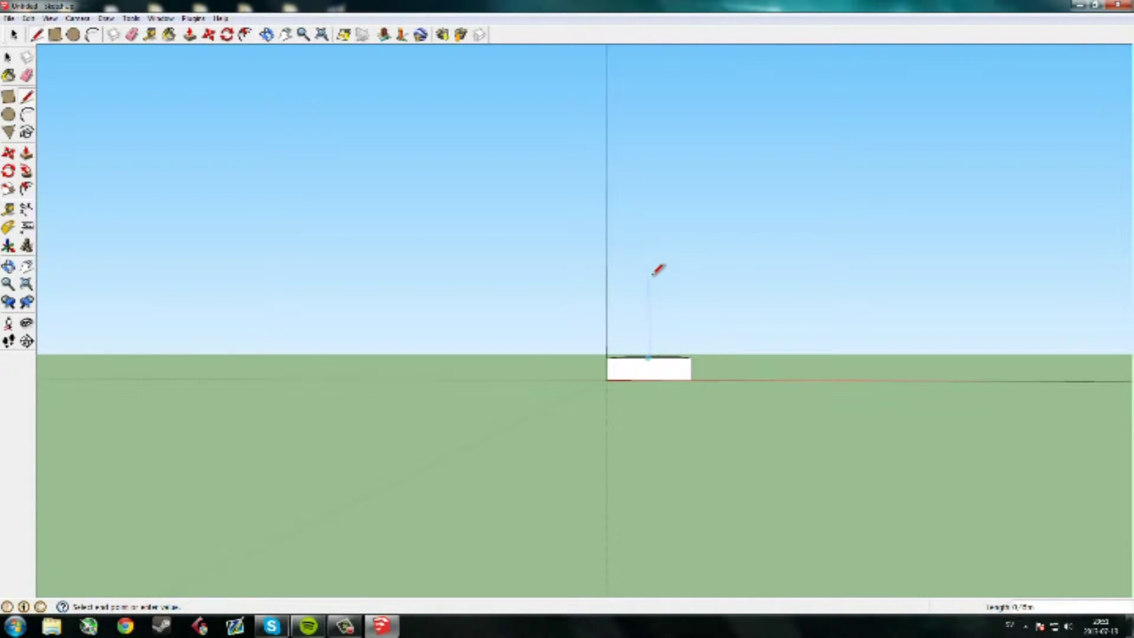
click(652, 247)
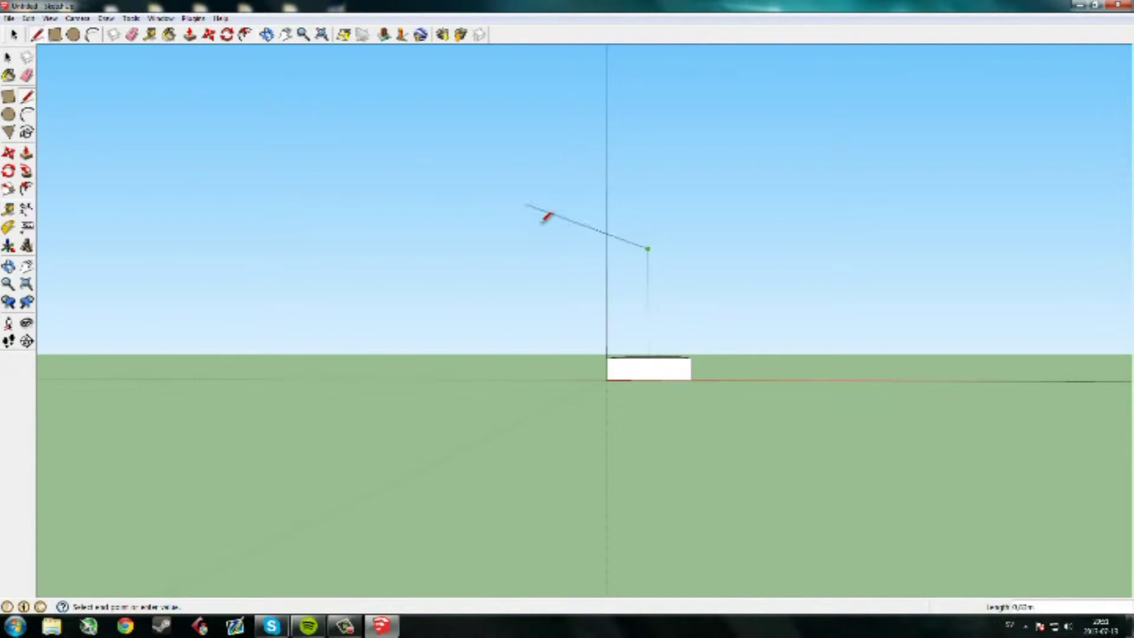
click(8, 114)
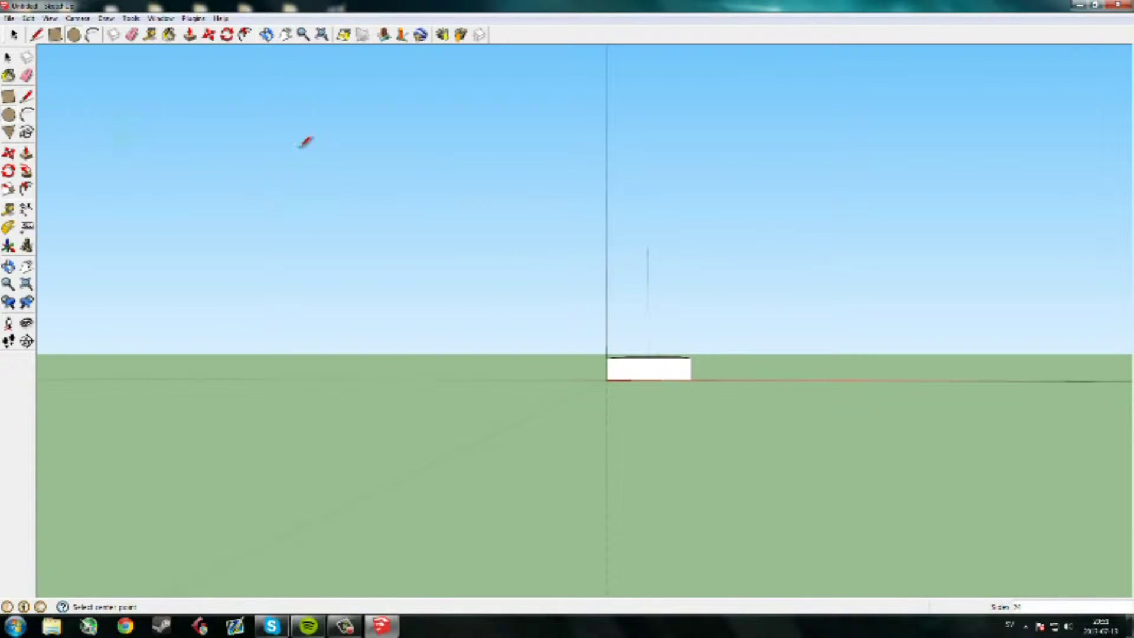
click(648, 248)
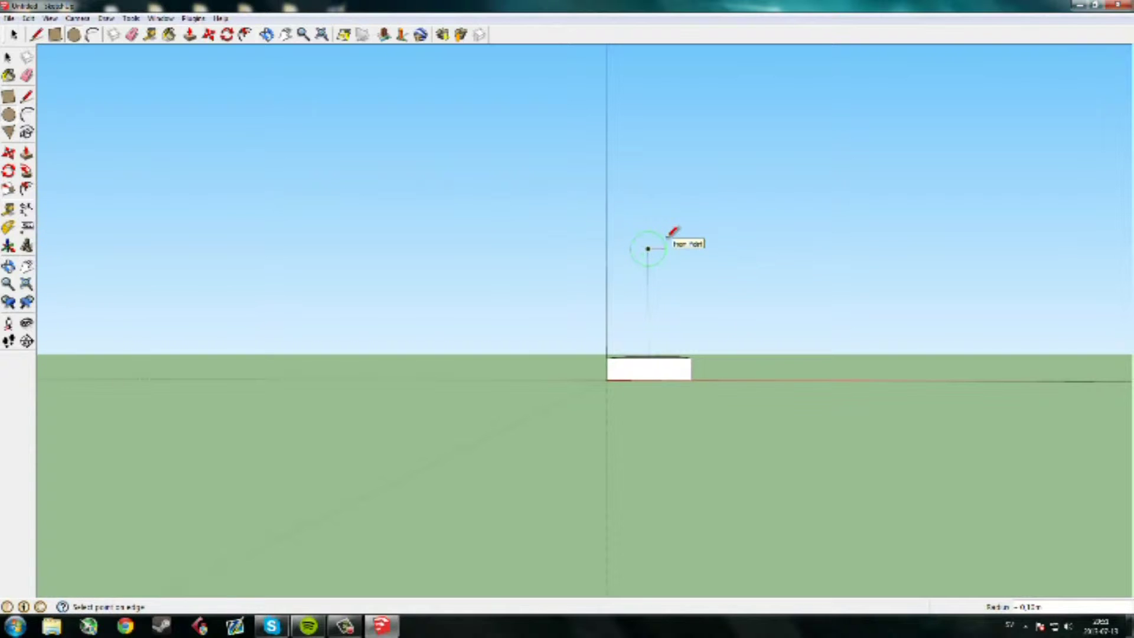
middle_drag(857, 236, 170, 322)
key(c)
- Erase the vertical guide edge, leaving the circle floating above the block
click(37, 34)
click(132, 34)
click(461, 308)
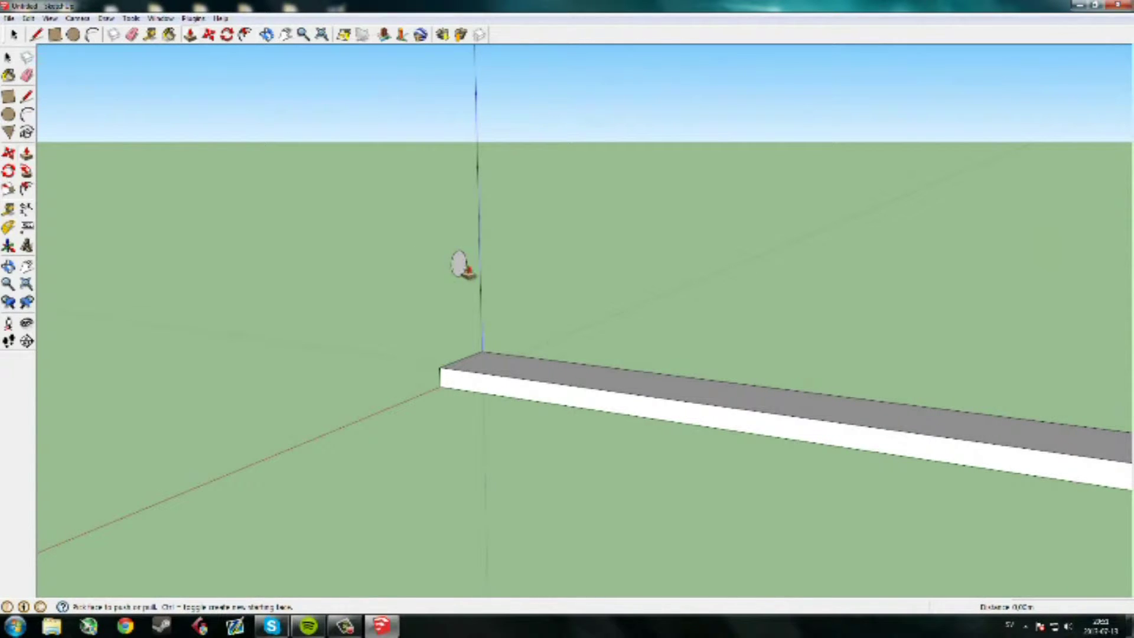
middle_drag(800, 387, 435, 319)
- Push/Pull the circle out into a short cylinder
key(p)
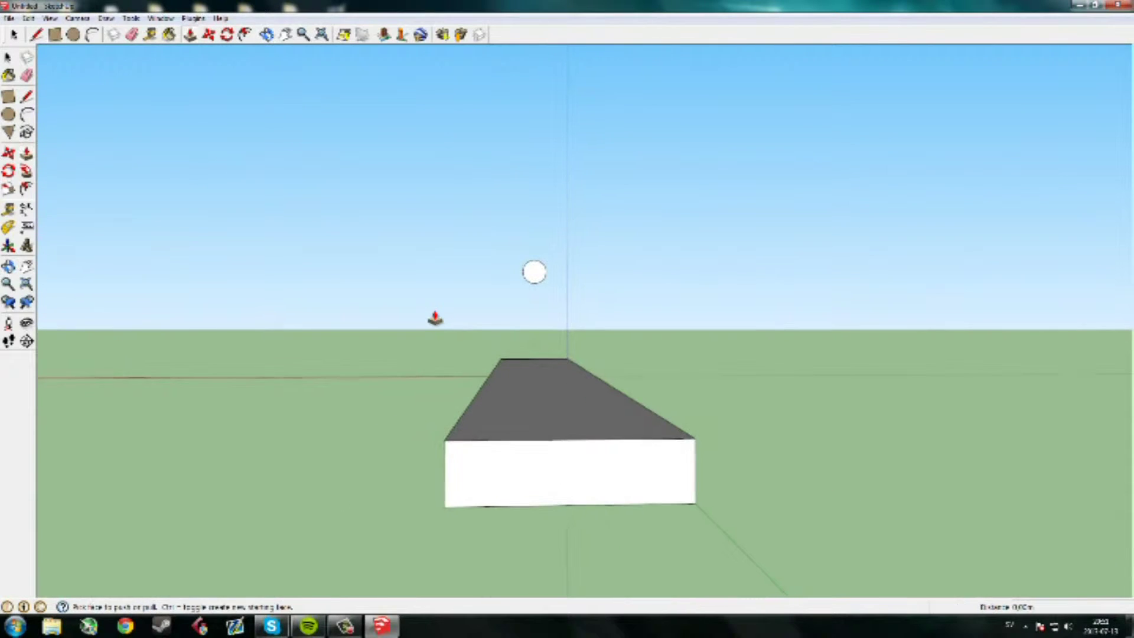
middle_drag(694, 416, 781, 431)
drag(539, 283, 592, 316)
middle_drag(808, 337, 674, 311)
- Lengthen the cylinder along the slab until it reaches the slab's far end
click(37, 34)
click(565, 446)
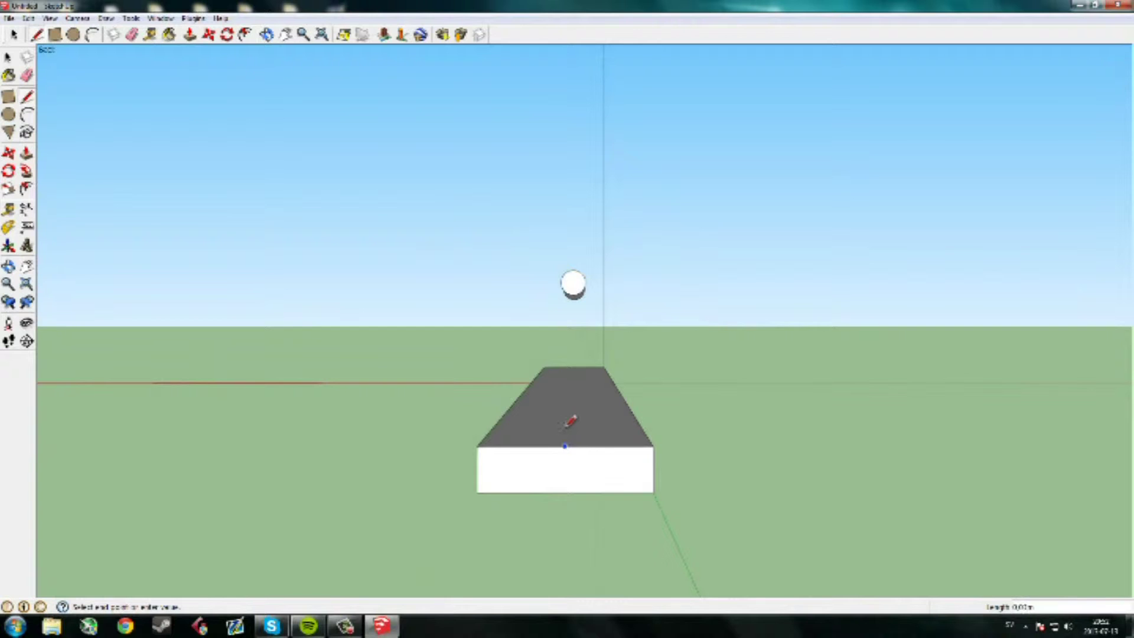
mouse_move(567, 391)
middle_down()
mouse_move(572, 339)
mouse_move(570, 388)
mouse_move(570, 372)
middle_up()
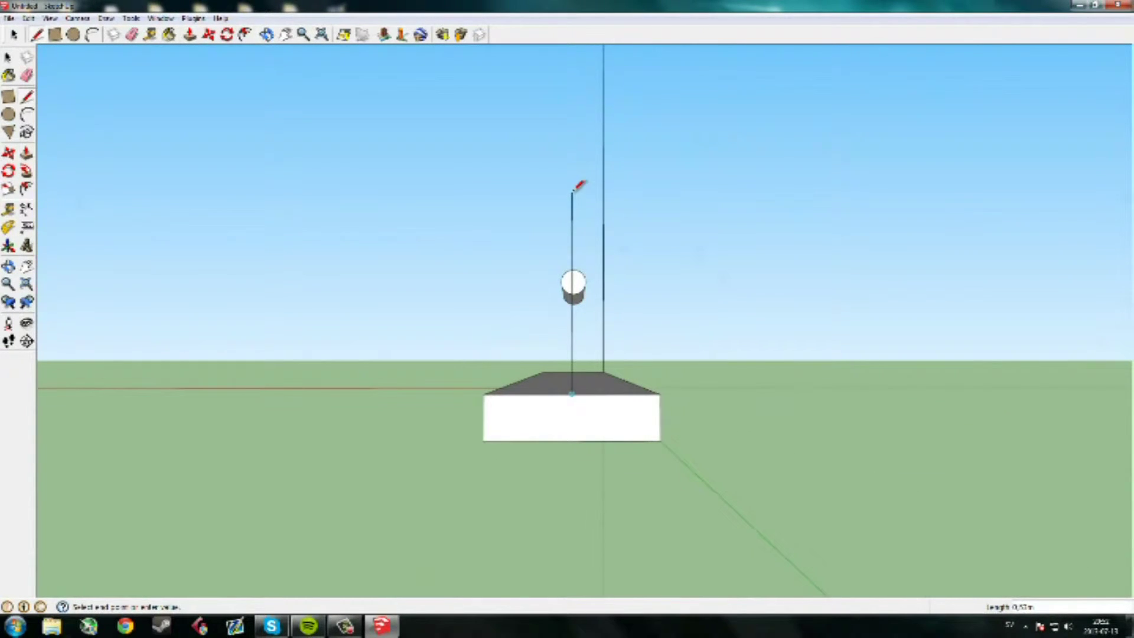
middle_drag(704, 329, 583, 261)
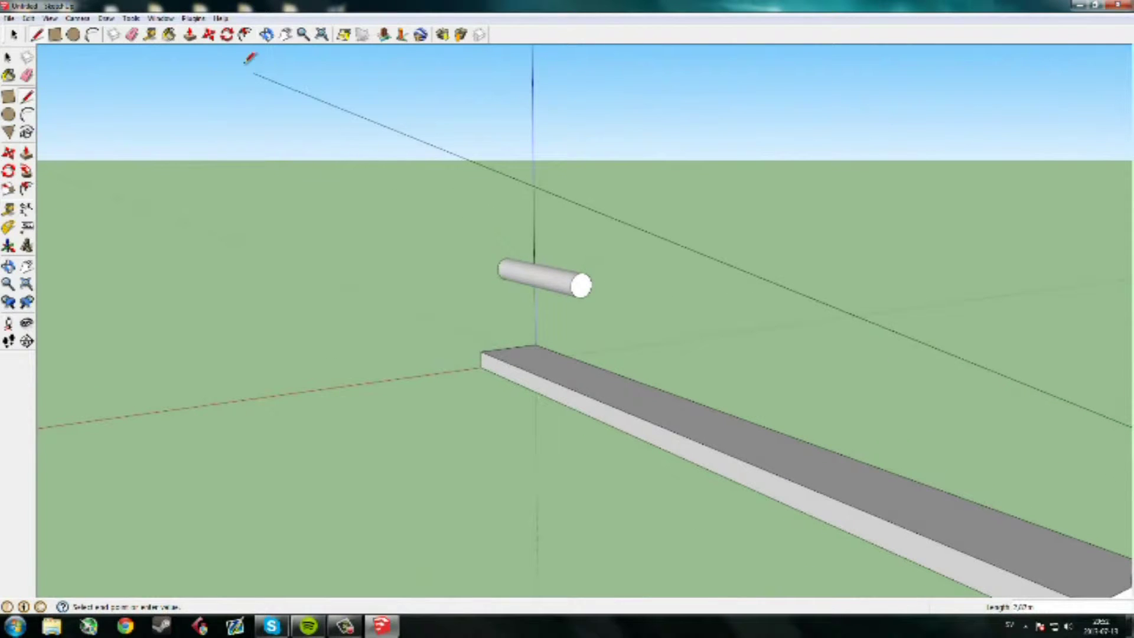
click(189, 34)
drag(577, 286, 831, 370)
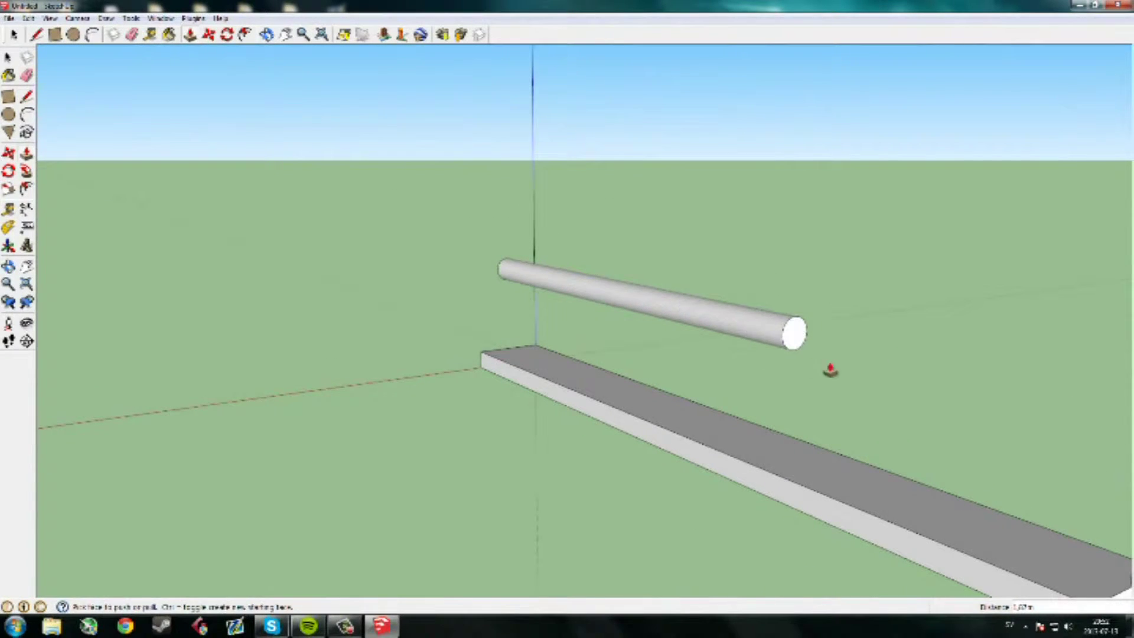
scroll(906, 357, down, 4)
middle_drag(848, 346, 817, 336)
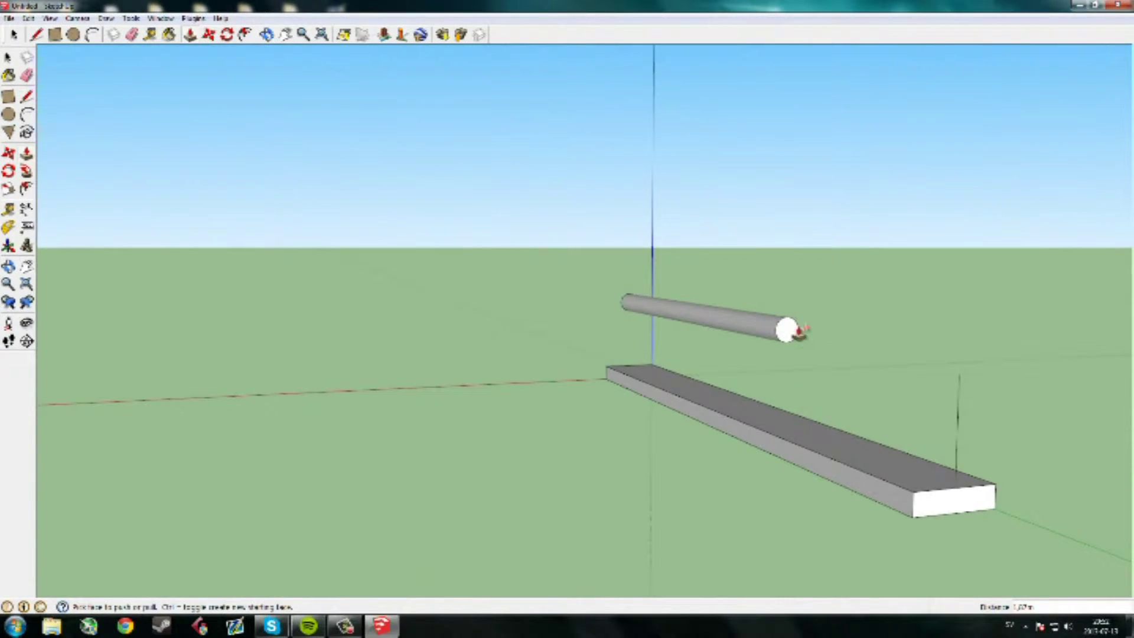
drag(787, 329, 961, 416)
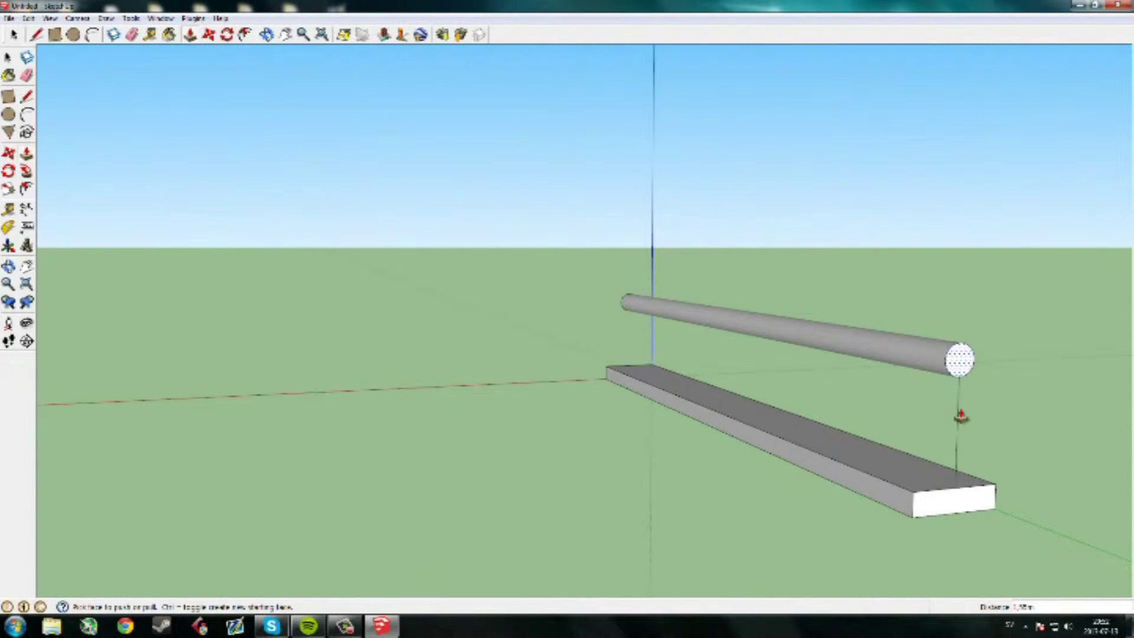
middle_drag(964, 423, 597, 387)
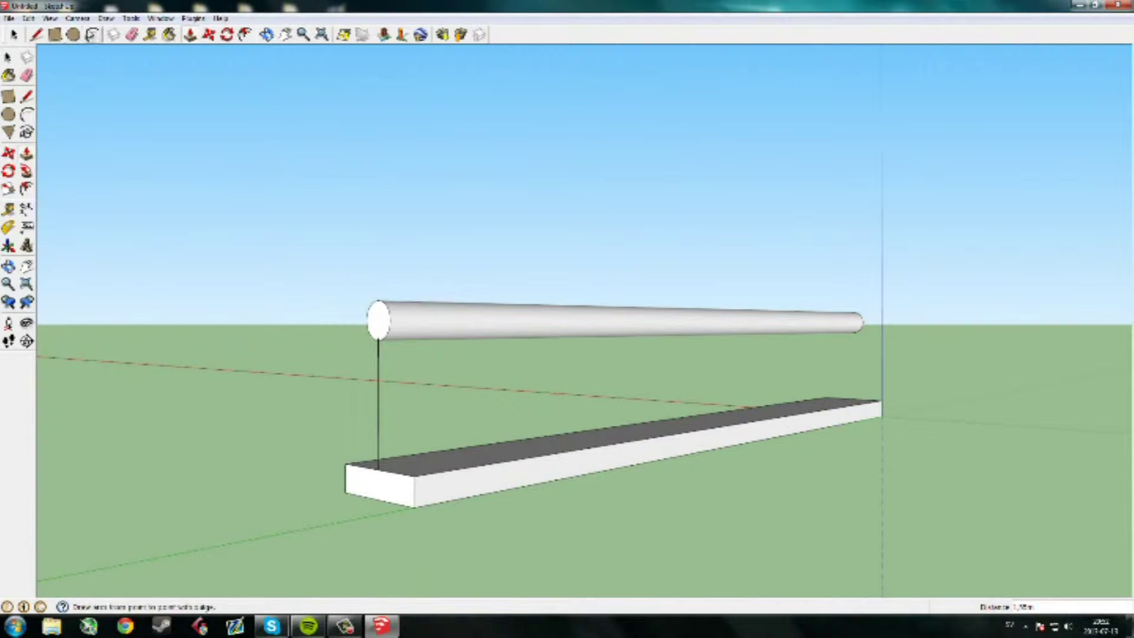
- Erase the leftover vertical edge beneath the rail
click(132, 34)
drag(342, 390, 284, 386)
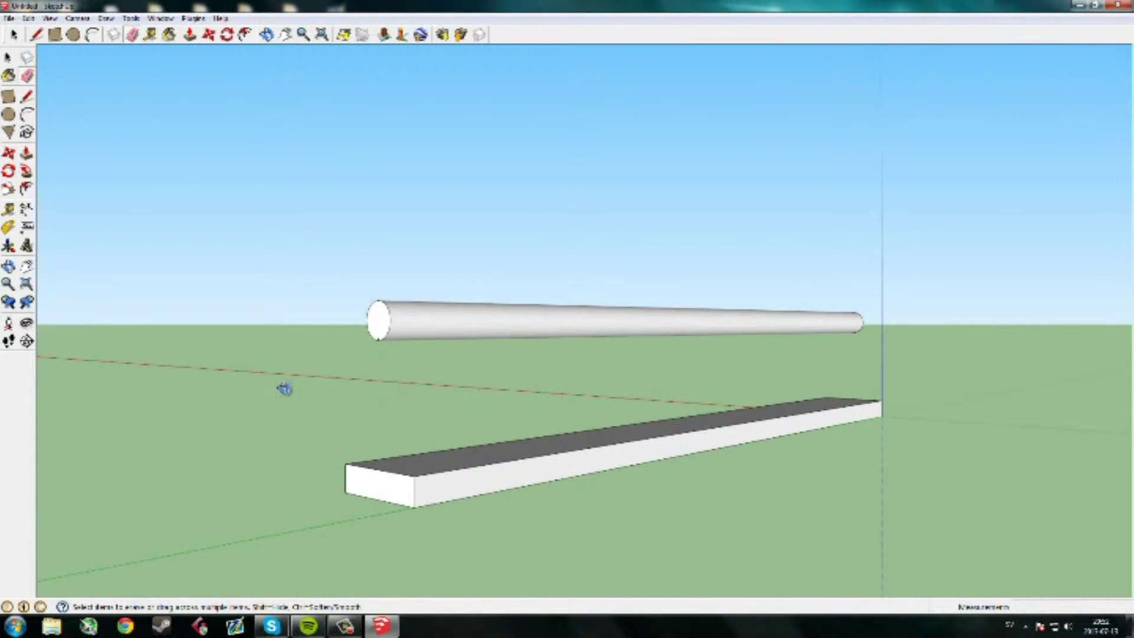
middle_drag(283, 387, 377, 382)
scroll(485, 325, up, 6)
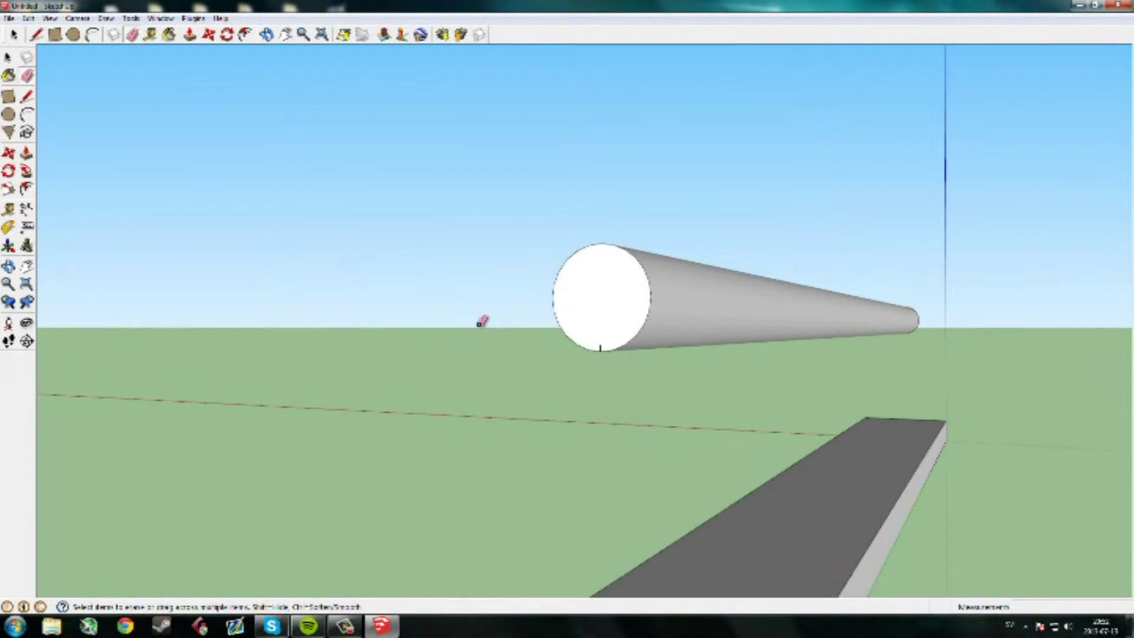
scroll(549, 406, down, 5)
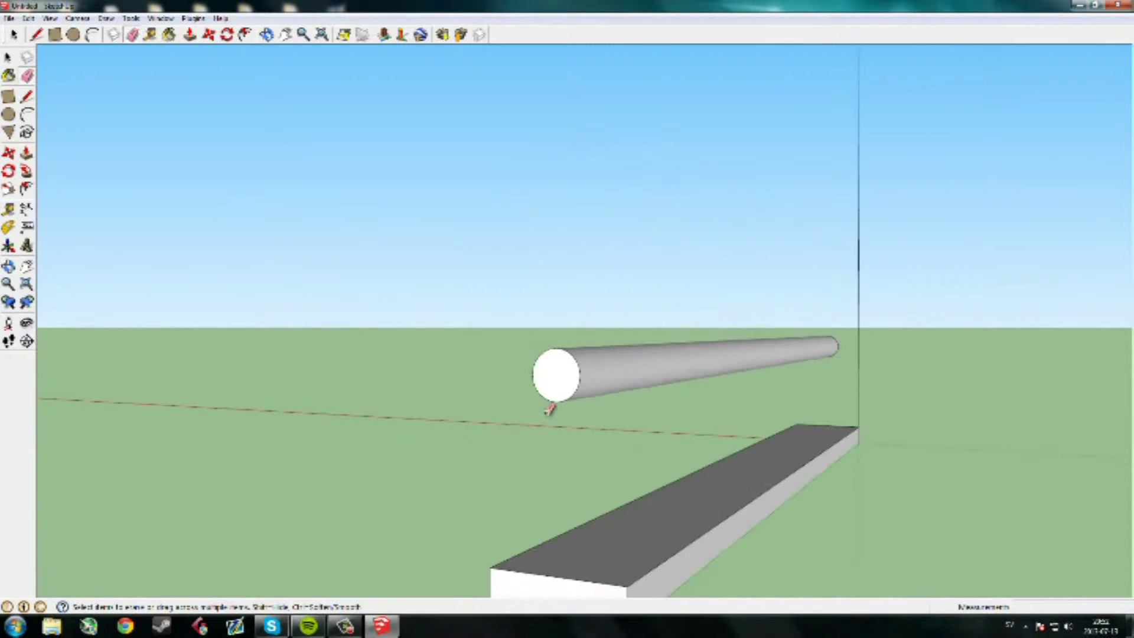
- Draw an arc from the slab's front-left corner up to the circle's left side
mouse_move(550, 408)
middle_down()
mouse_move(349, 408)
mouse_move(643, 388)
mouse_move(689, 363)
middle_up()
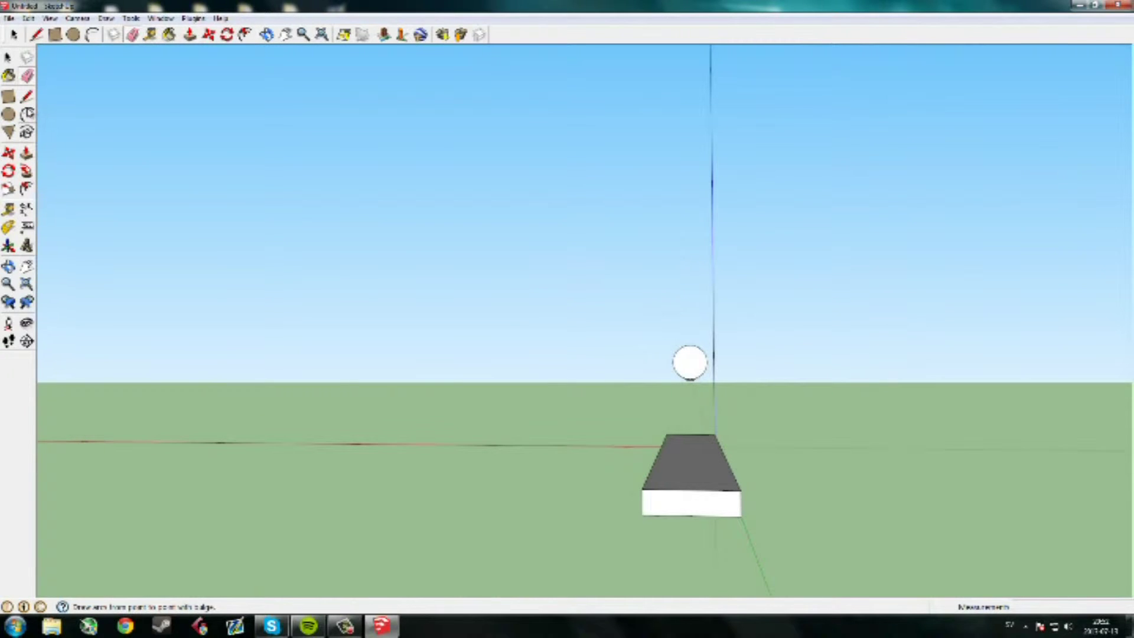
click(27, 114)
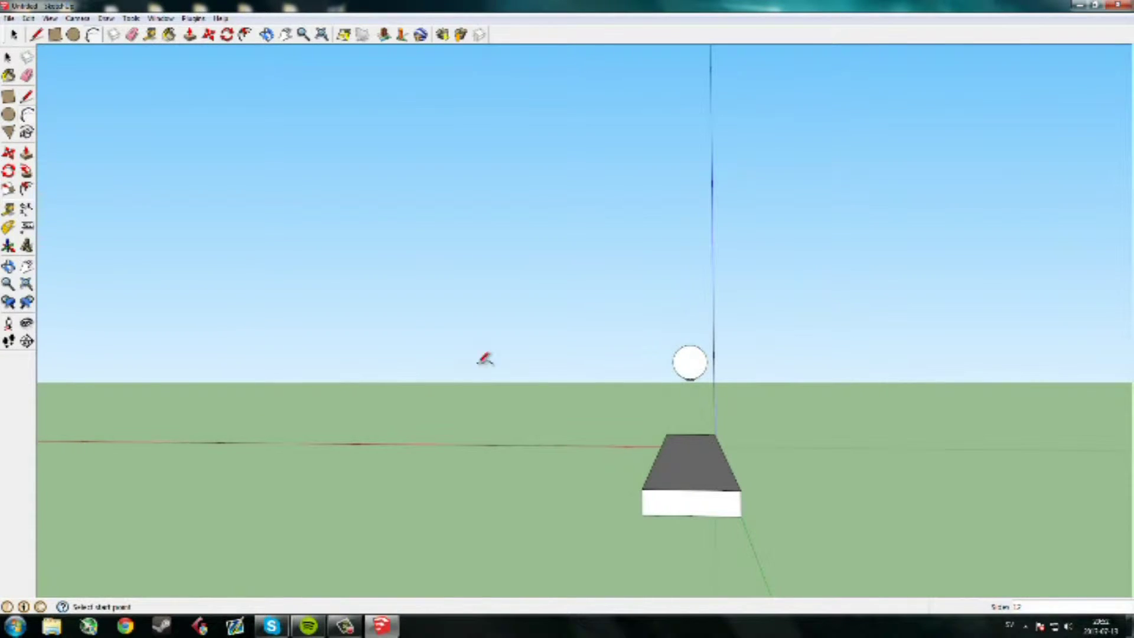
click(643, 489)
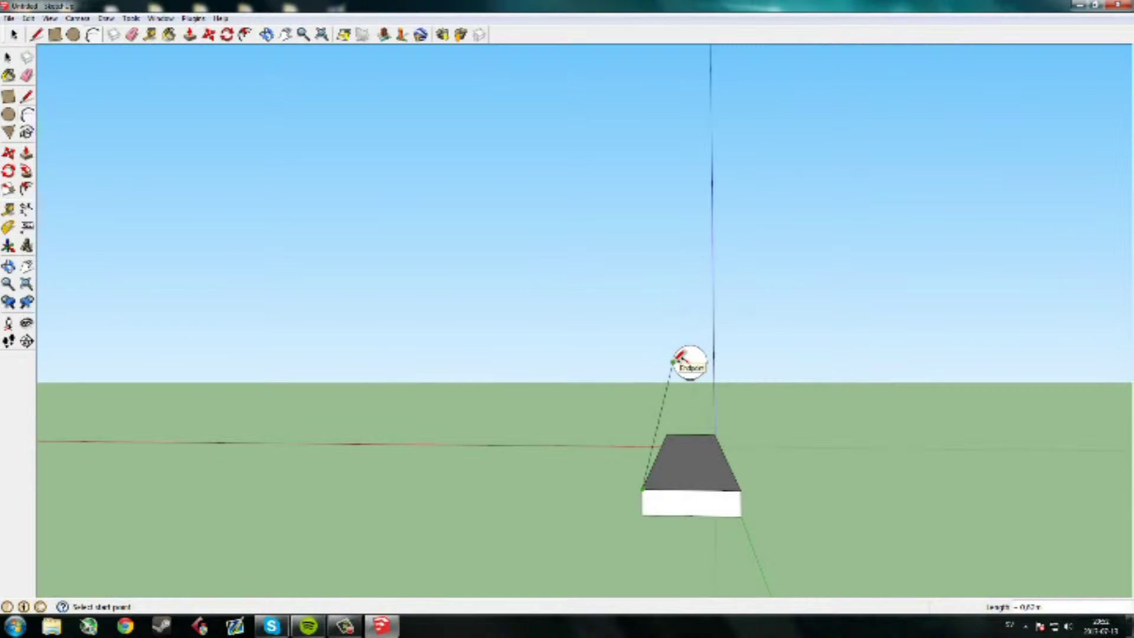
click(672, 361)
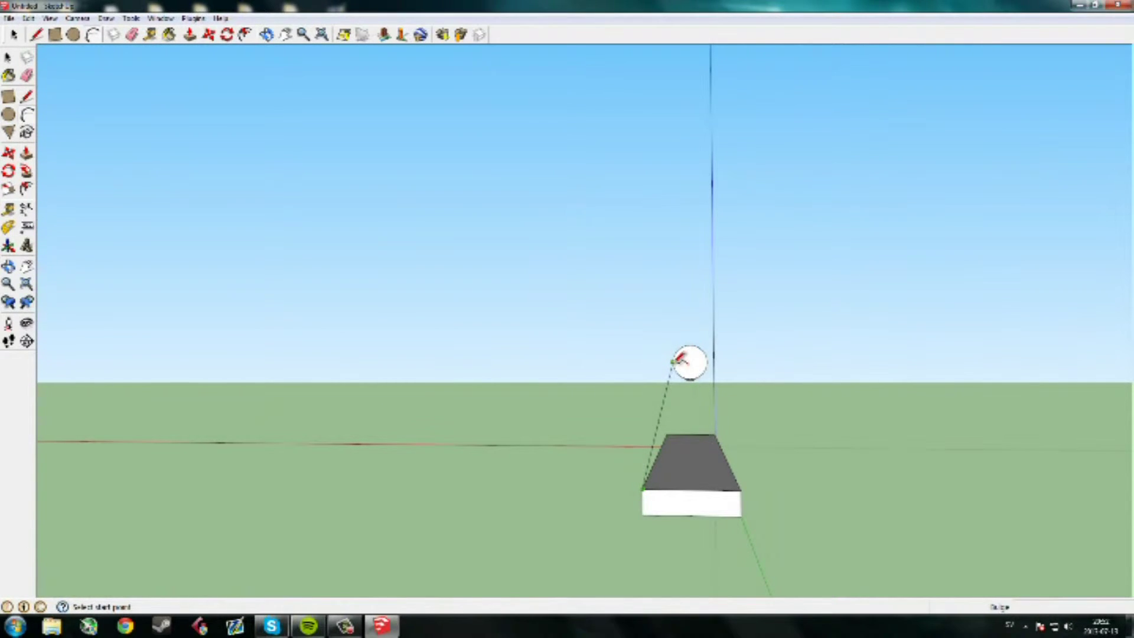
click(674, 422)
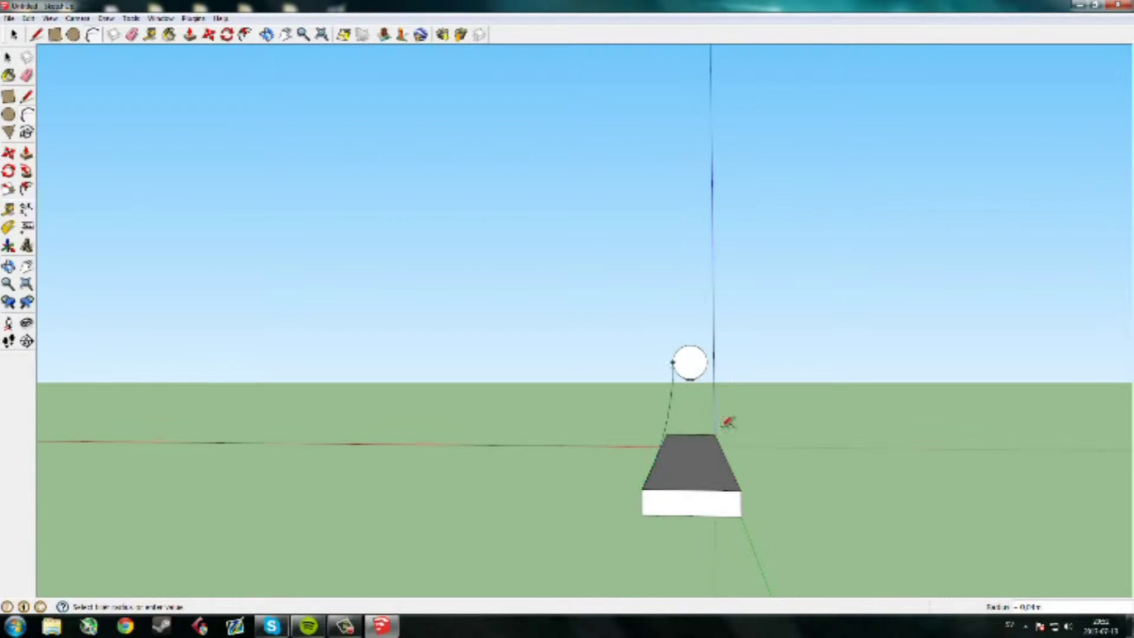
- Draw the second arc from the circle's right side down to the other slab corner
click(708, 361)
click(741, 490)
mouse_move(728, 427)
middle_down()
mouse_move(681, 397)
mouse_move(741, 436)
middle_up()
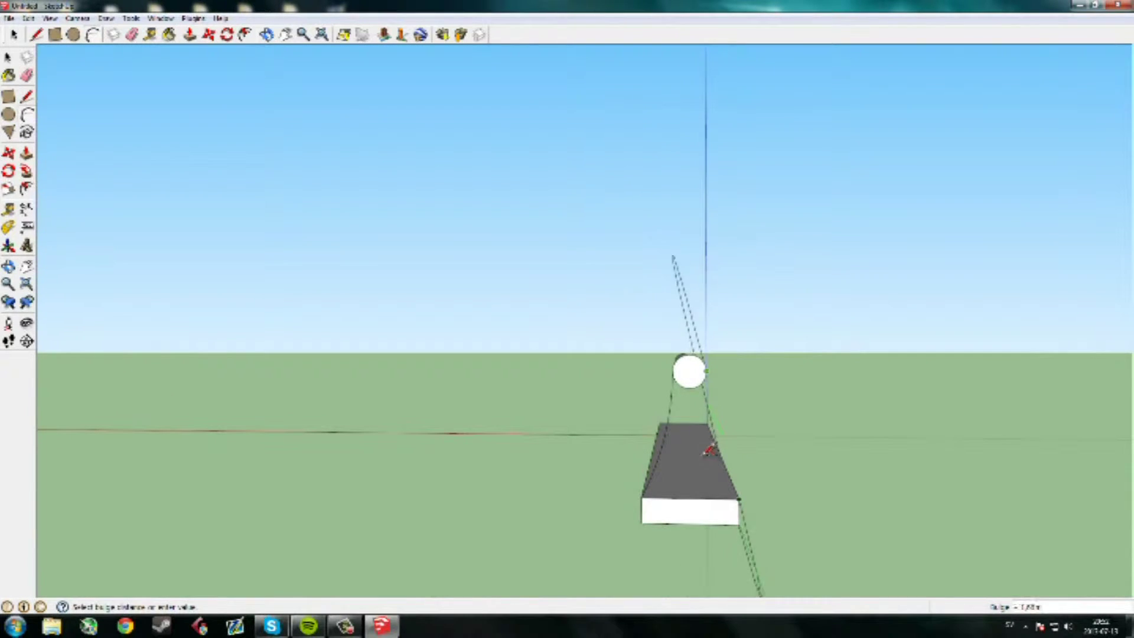
middle_drag(714, 431, 697, 395)
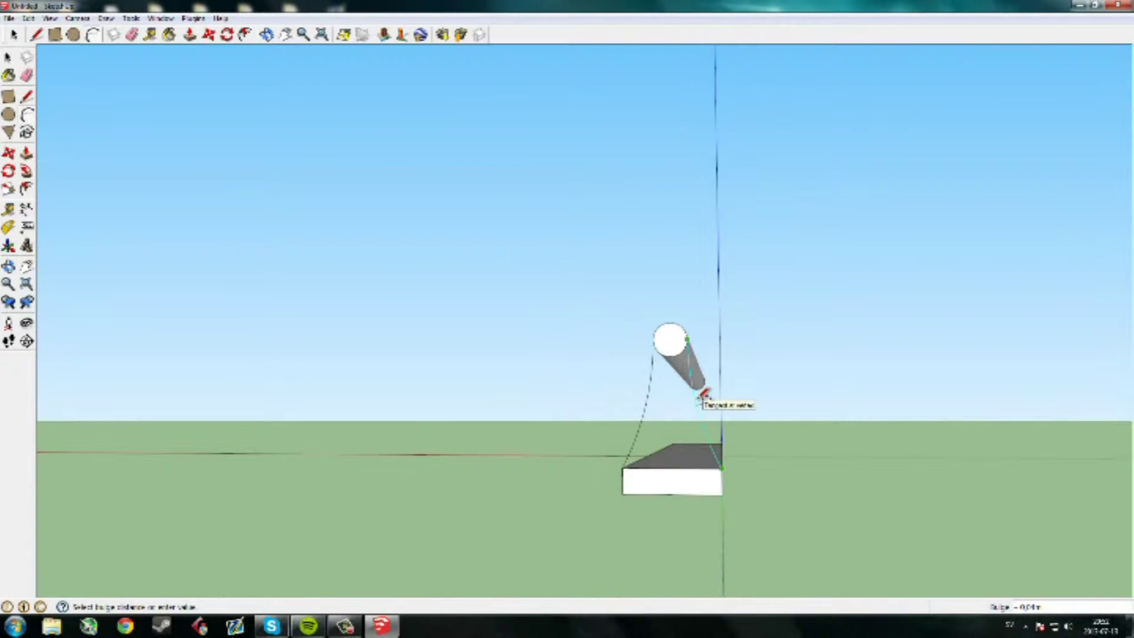
click(703, 394)
middle_drag(688, 400, 331, 336)
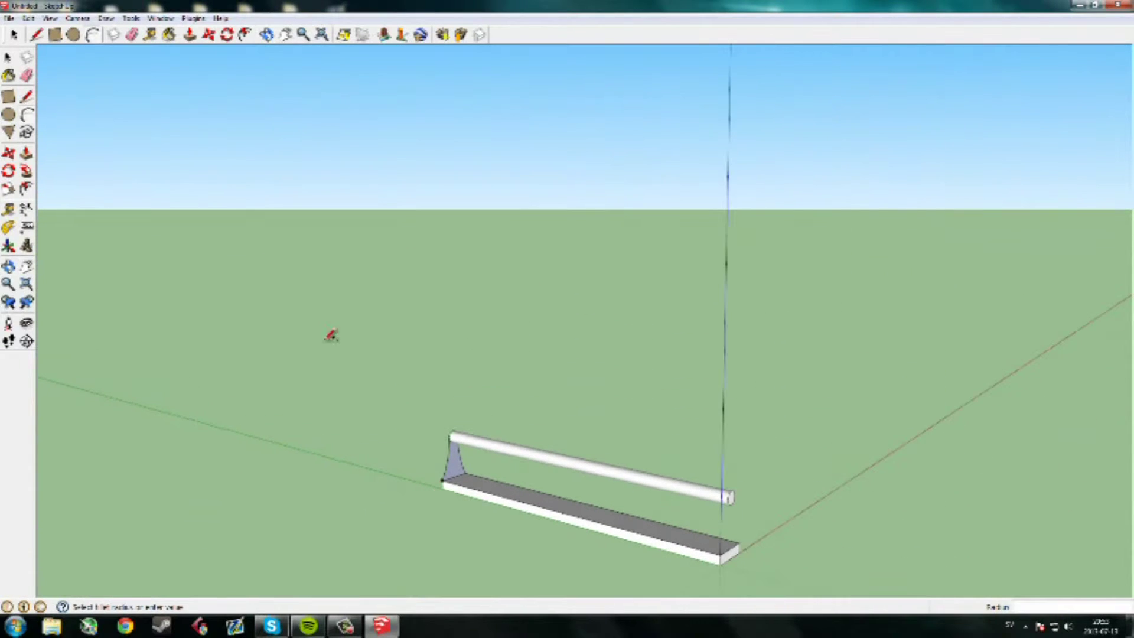
- Push/Pull the flared end profile to the slab's far end, forming a solid wall under the rail
click(189, 34)
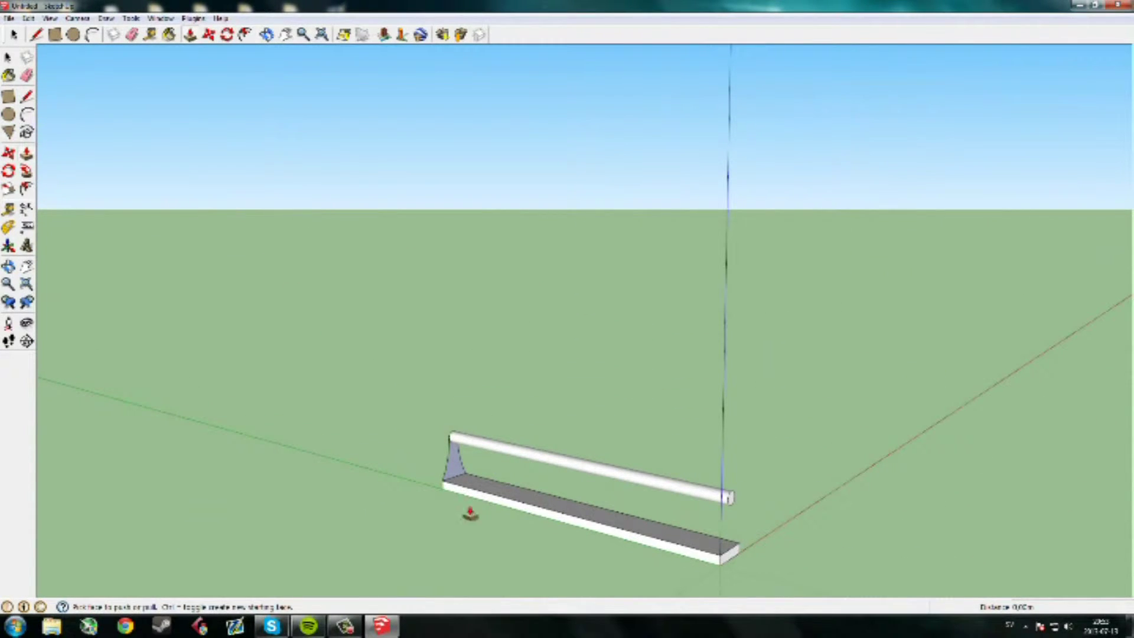
drag(454, 466, 726, 543)
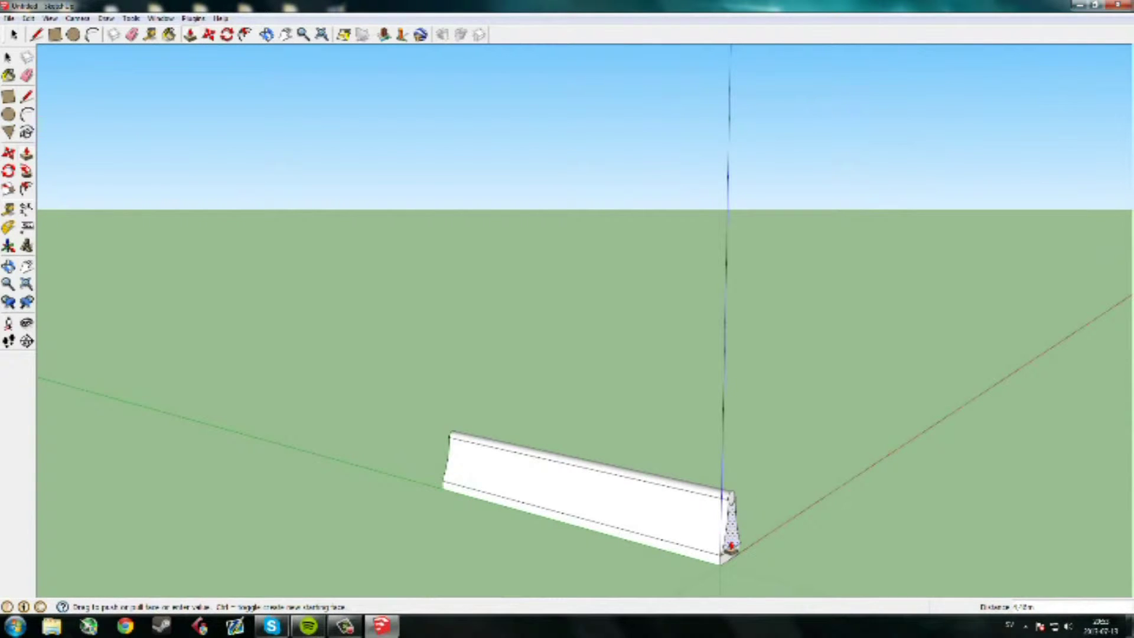
drag(725, 542, 729, 544)
middle_drag(805, 539, 312, 528)
scroll(385, 552, up, 5)
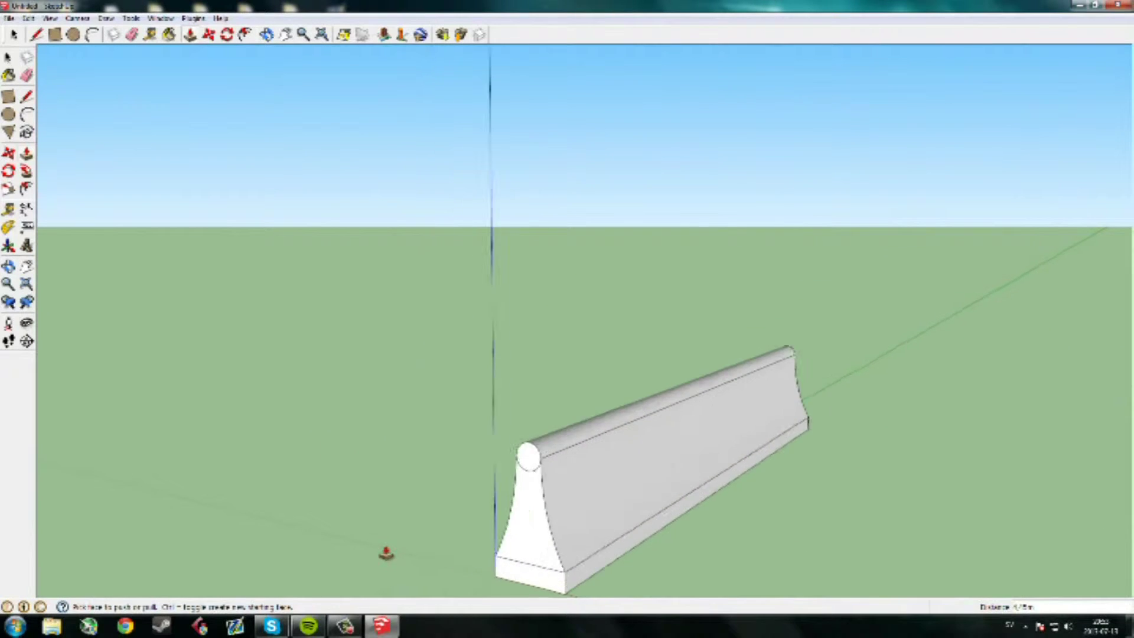
- Erase the circle's lower arc at the barrier end, undoing an accidental over-erase first
middle_drag(739, 451, 754, 412)
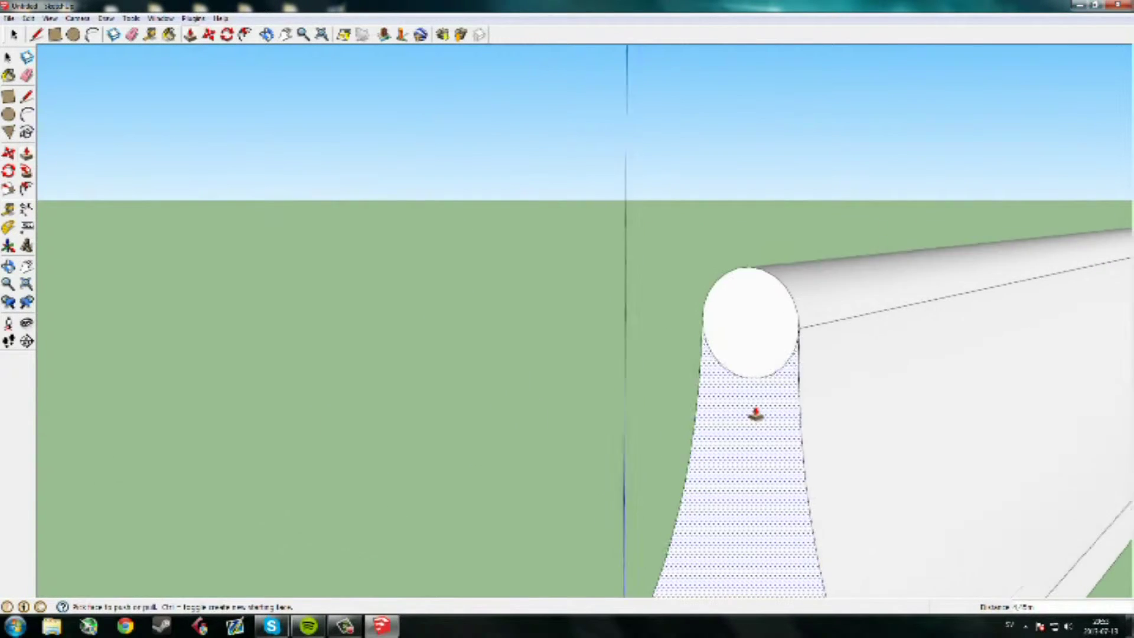
scroll(760, 392, up, 5)
scroll(1039, 293, up, 4)
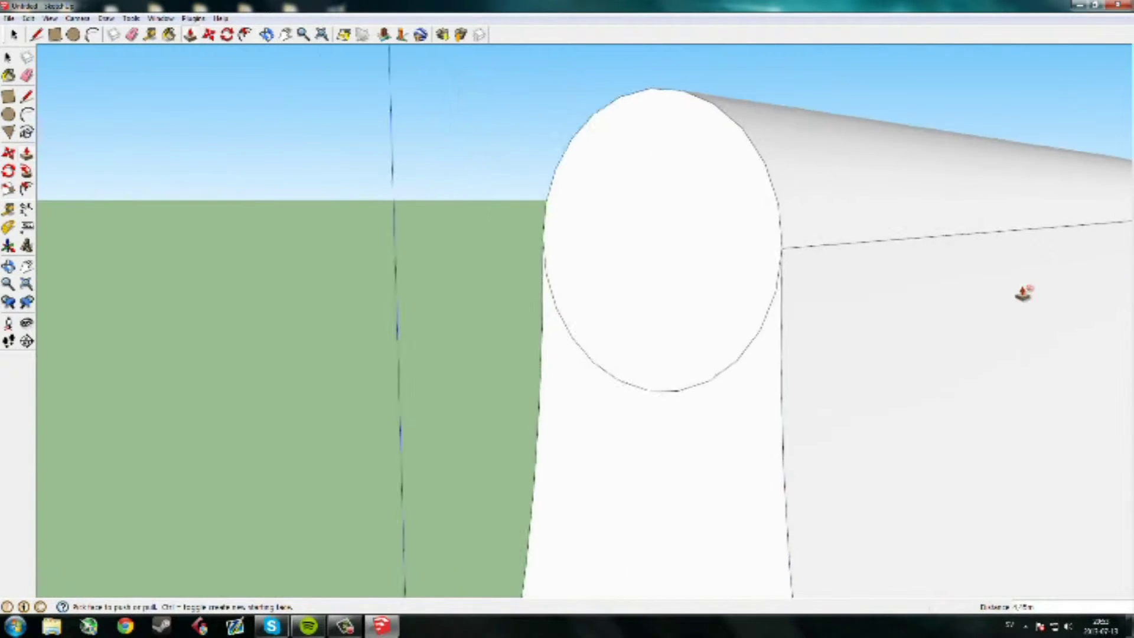
scroll(781, 298, up, 1)
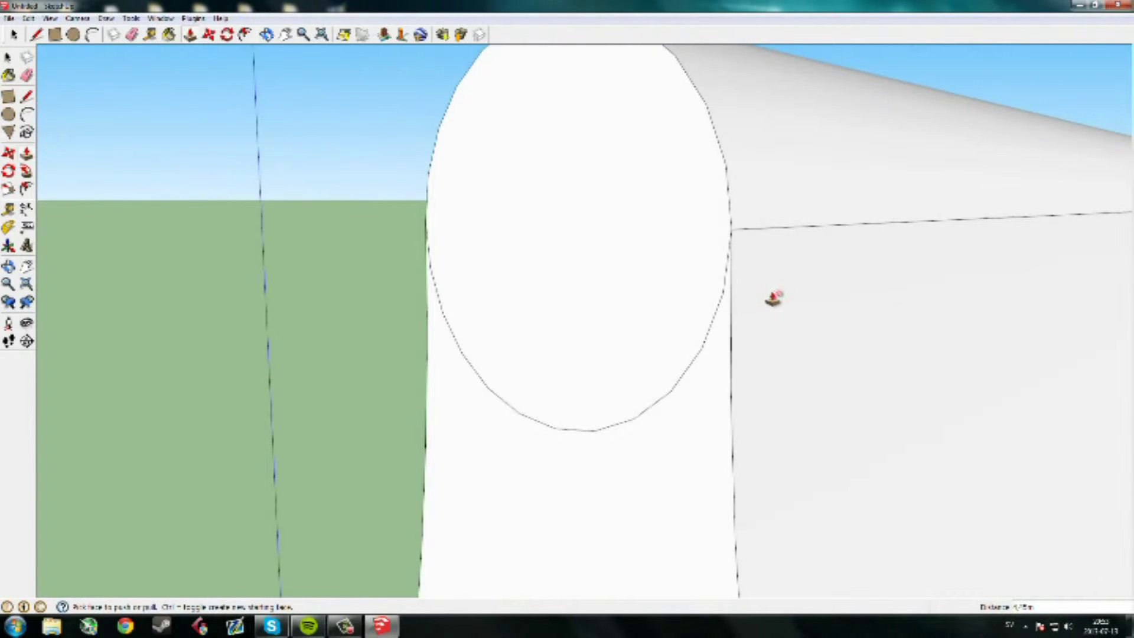
scroll(767, 297, down, 3)
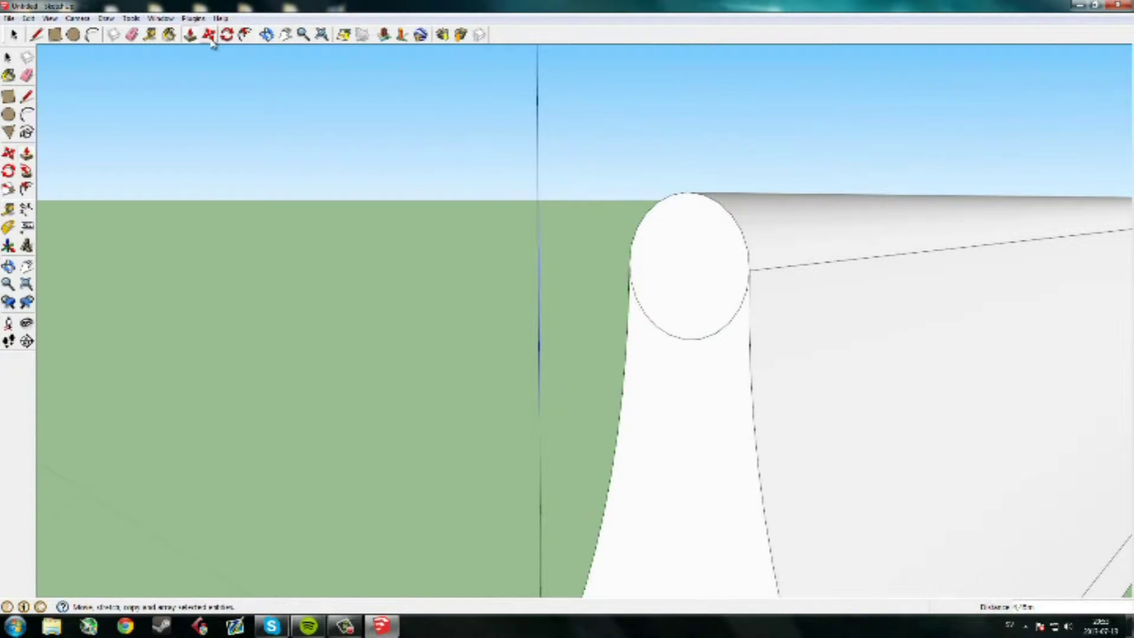
click(132, 35)
mouse_move(717, 266)
mouse_down()
mouse_move(687, 369)
mouse_move(694, 385)
mouse_move(642, 335)
mouse_up()
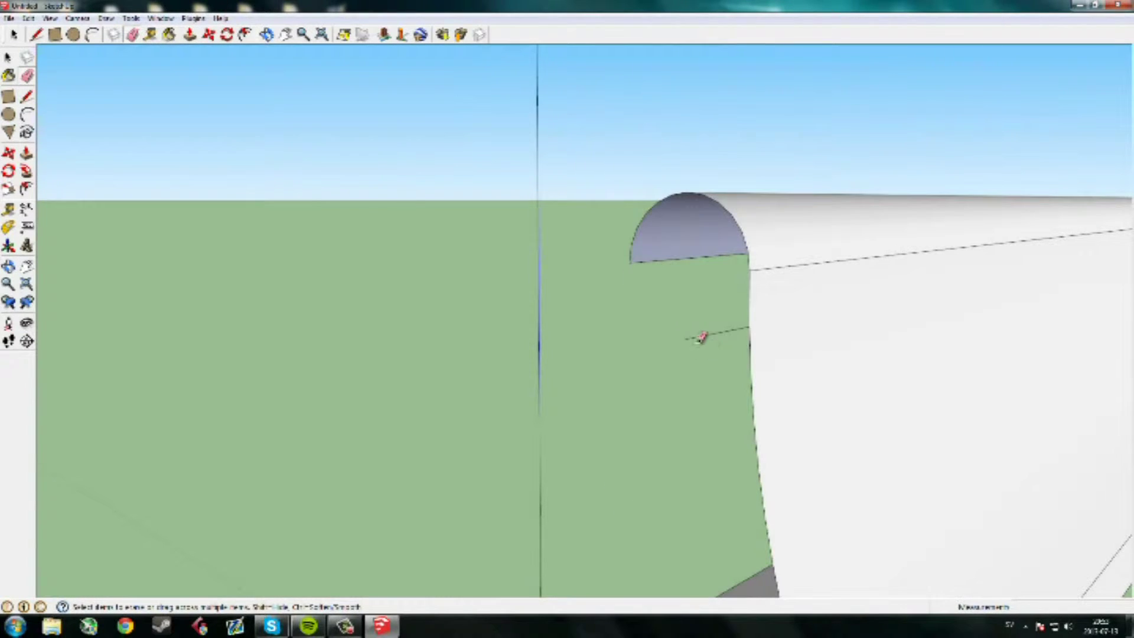
key(ctrl+z)
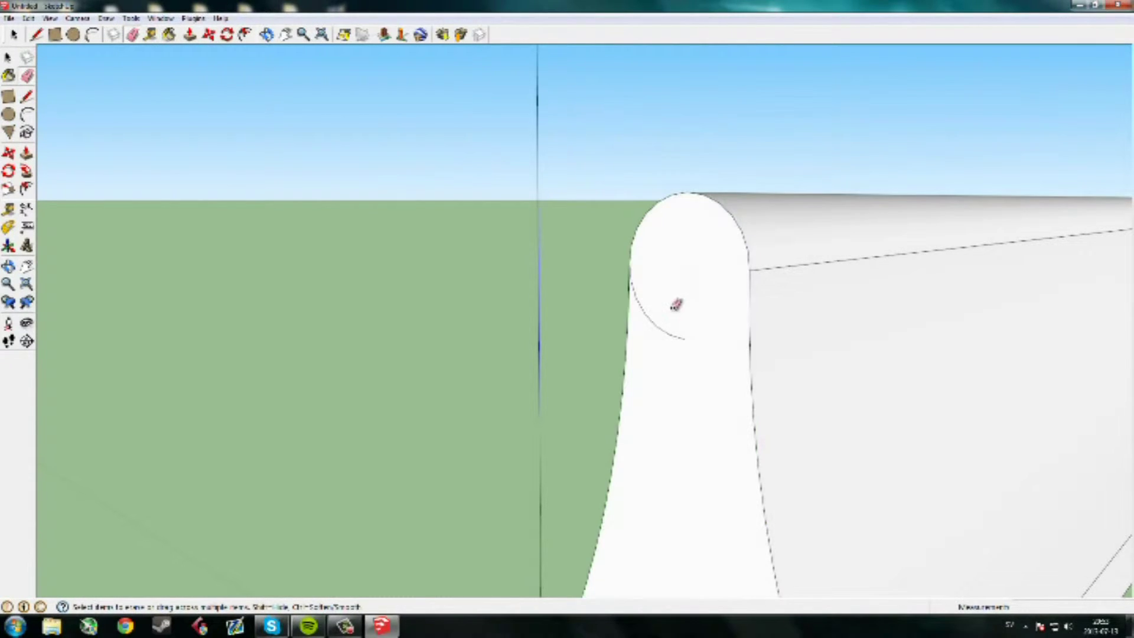
drag(663, 314, 671, 335)
scroll(666, 332, down, 5)
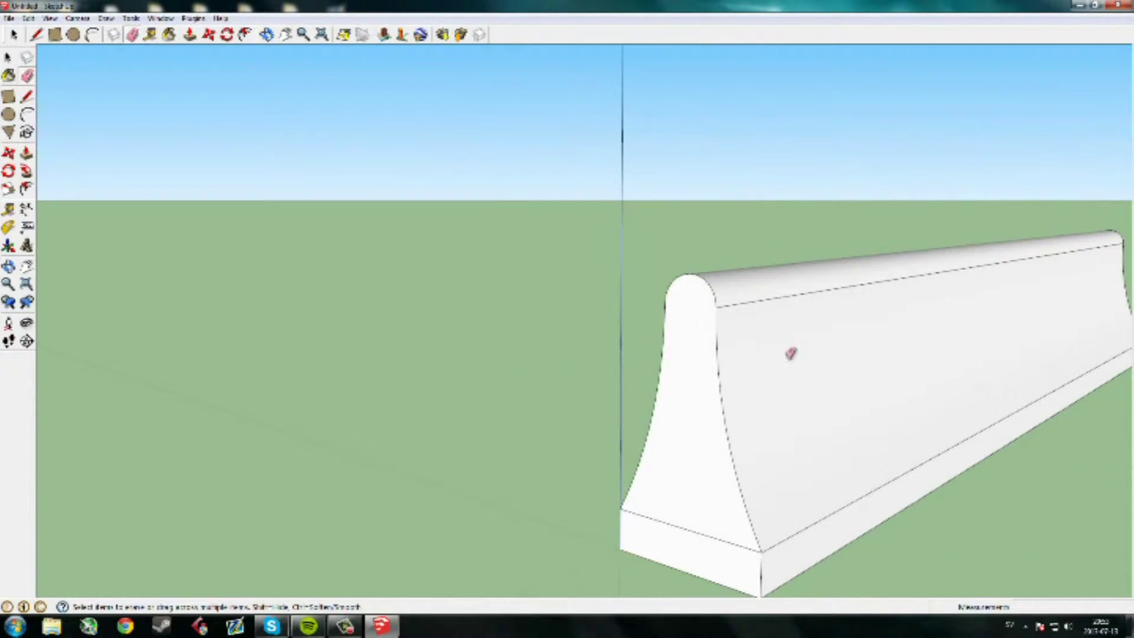
- Erase the horizontal edge between the end face and base, then orbit around the whole barrier
mouse_move(758, 424)
middle_down()
mouse_move(785, 436)
mouse_move(615, 405)
mouse_move(820, 395)
mouse_move(725, 534)
mouse_move(712, 579)
mouse_move(737, 583)
middle_up()
click(718, 520)
middle_drag(927, 474, 790, 481)
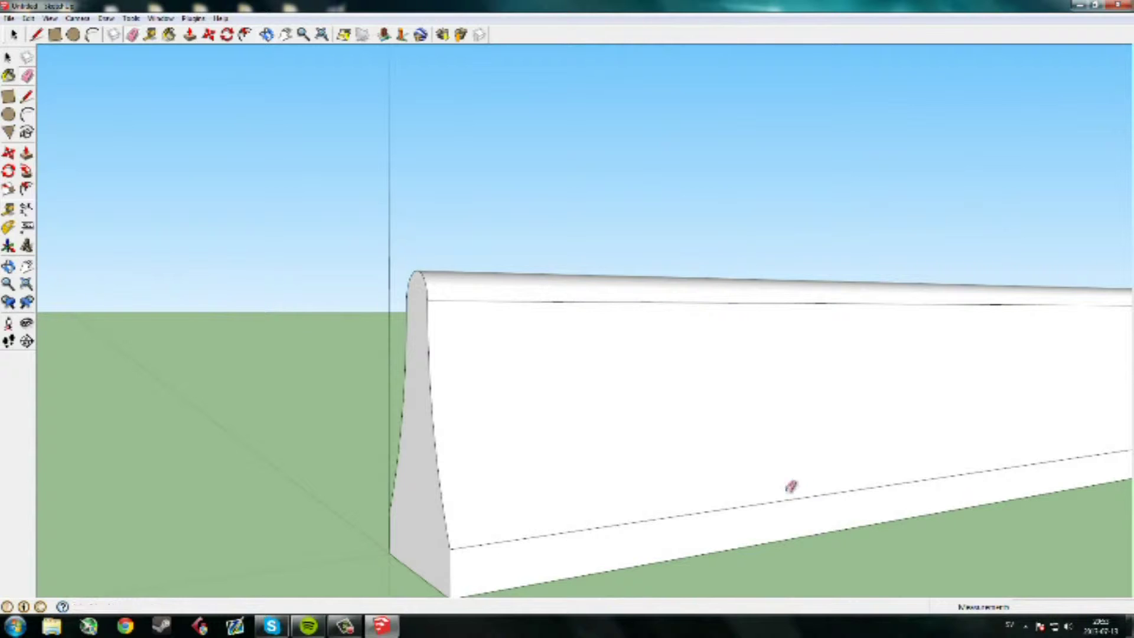
mouse_move(584, 519)
middle_down()
mouse_move(494, 524)
mouse_move(521, 510)
middle_up()
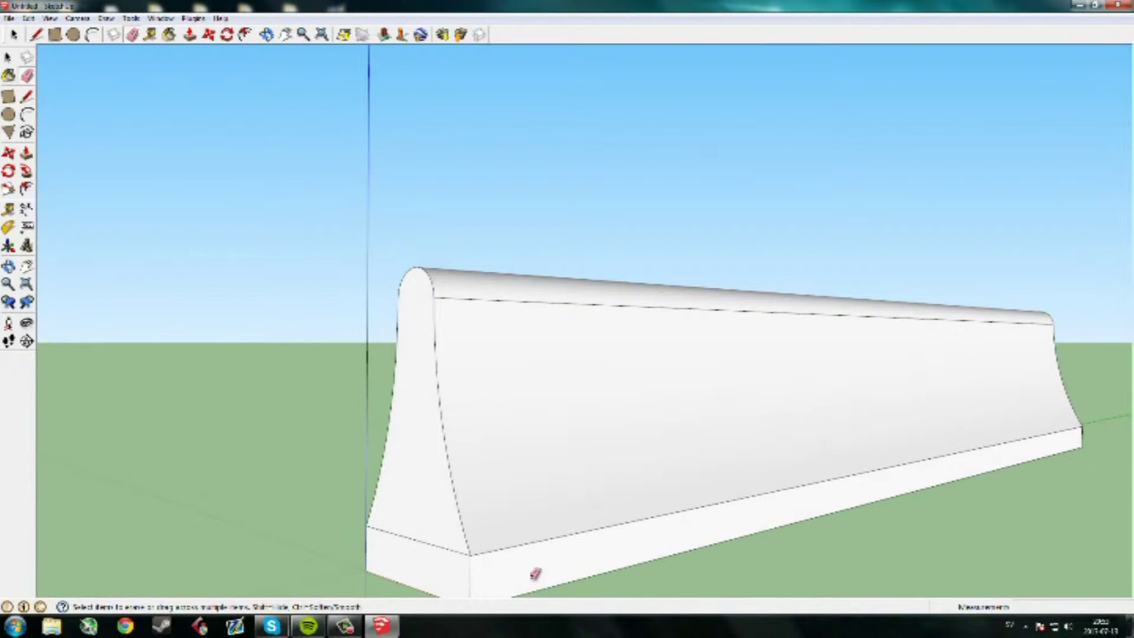
middle_drag(836, 472, 548, 464)
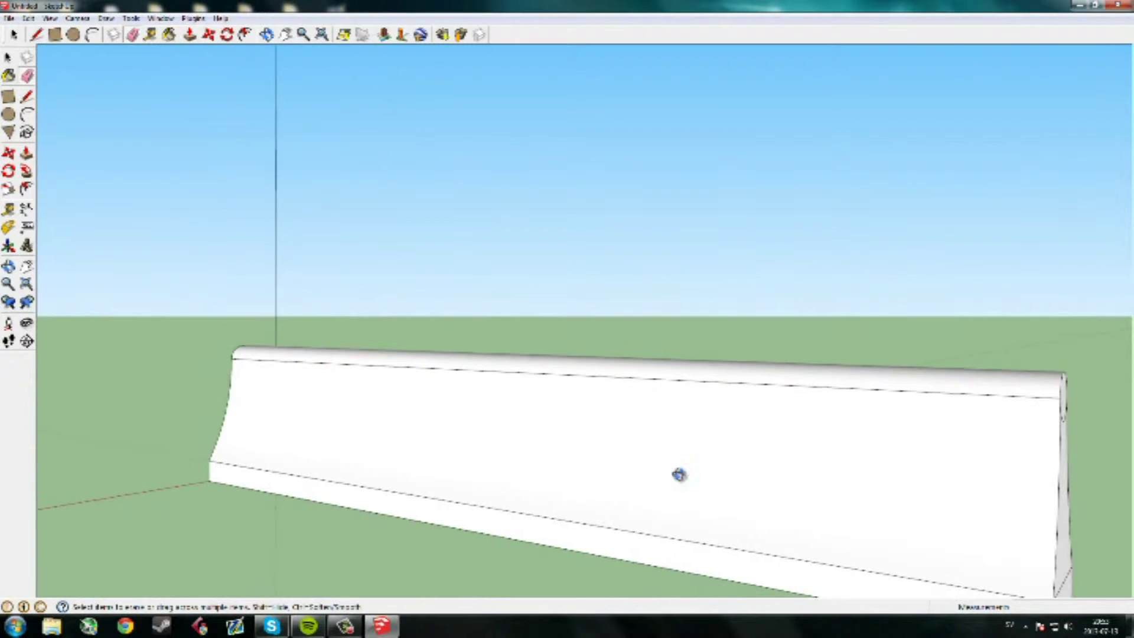
middle_drag(678, 473, 647, 467)
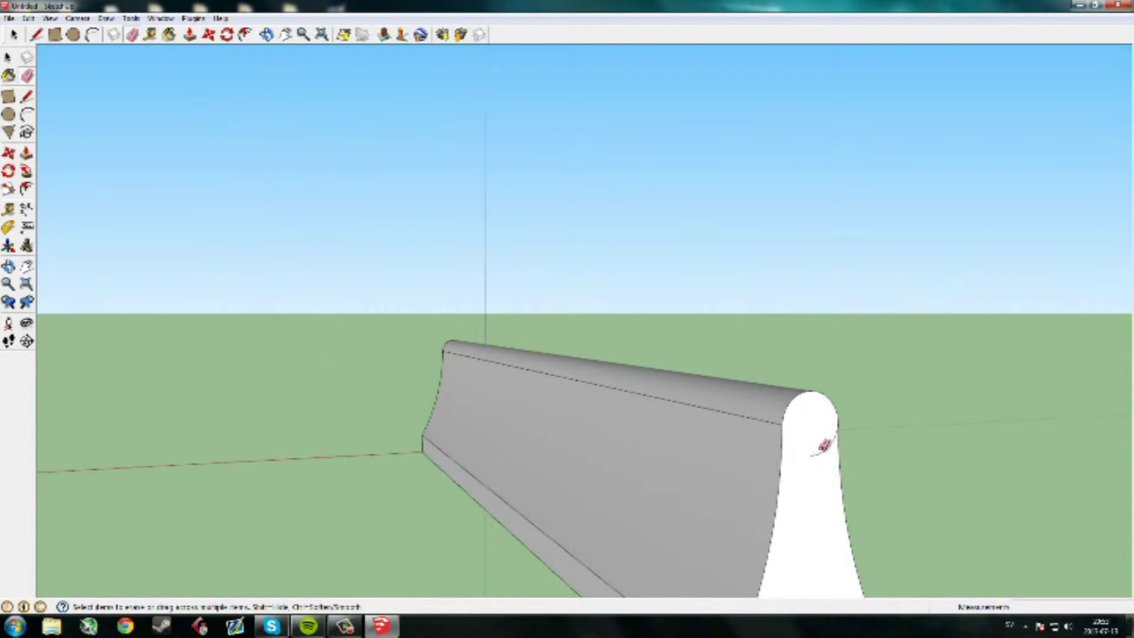
mouse_move(815, 461)
middle_down()
mouse_move(336, 543)
mouse_move(426, 469)
mouse_move(223, 524)
mouse_move(420, 494)
mouse_move(457, 438)
mouse_move(274, 471)
mouse_move(509, 435)
mouse_move(420, 435)
mouse_move(703, 228)
mouse_move(532, 330)
mouse_move(711, 327)
mouse_move(433, 388)
mouse_move(459, 354)
mouse_move(488, 358)
middle_up()
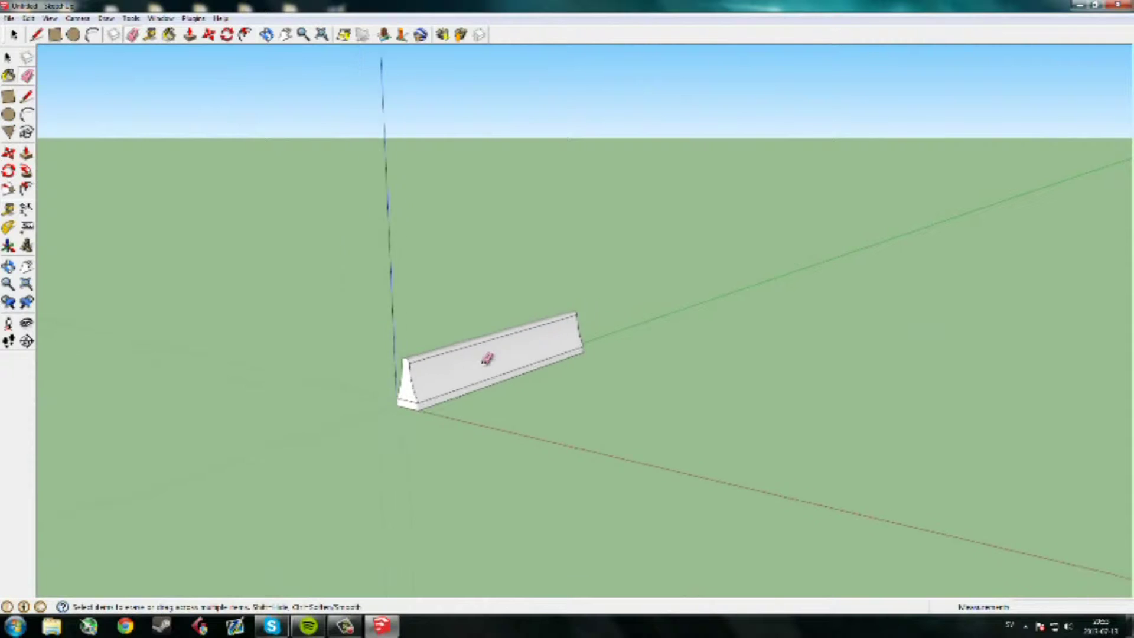
scroll(487, 358, down, 3)
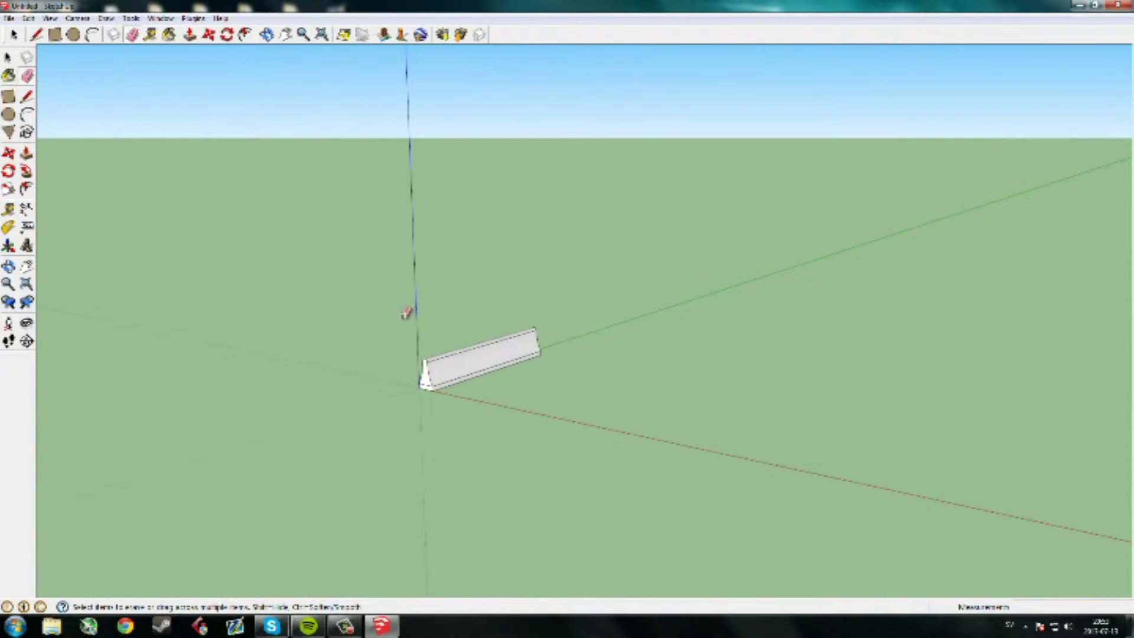
scroll(372, 370, up, 5)
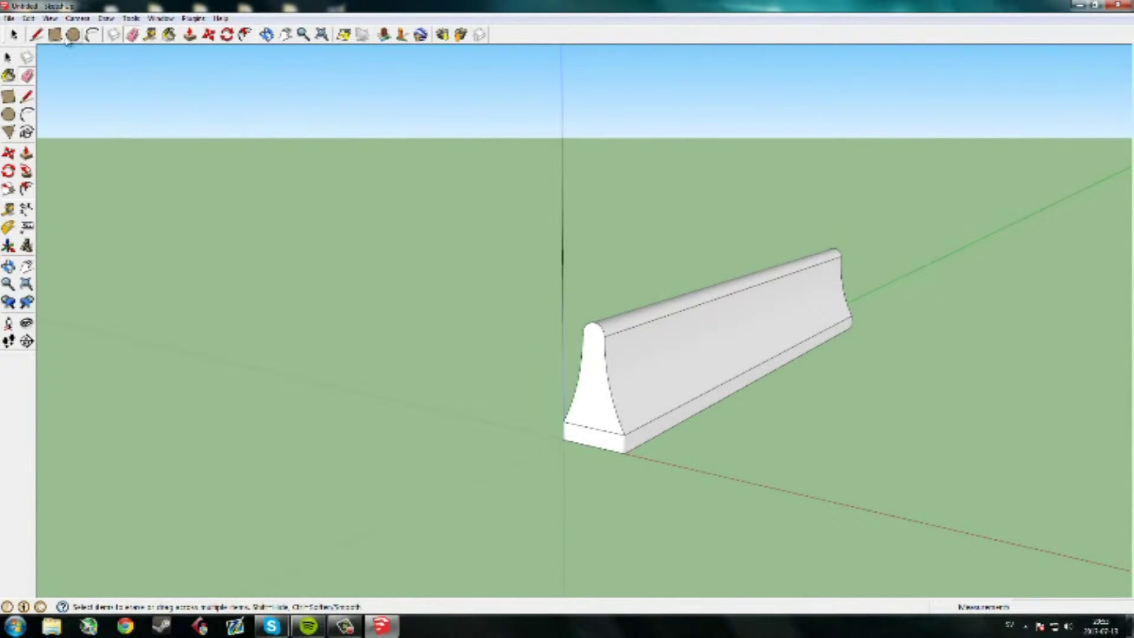
- Export the barrier as a 3D model into My Documents, then minimize SketchUp
click(8, 18)
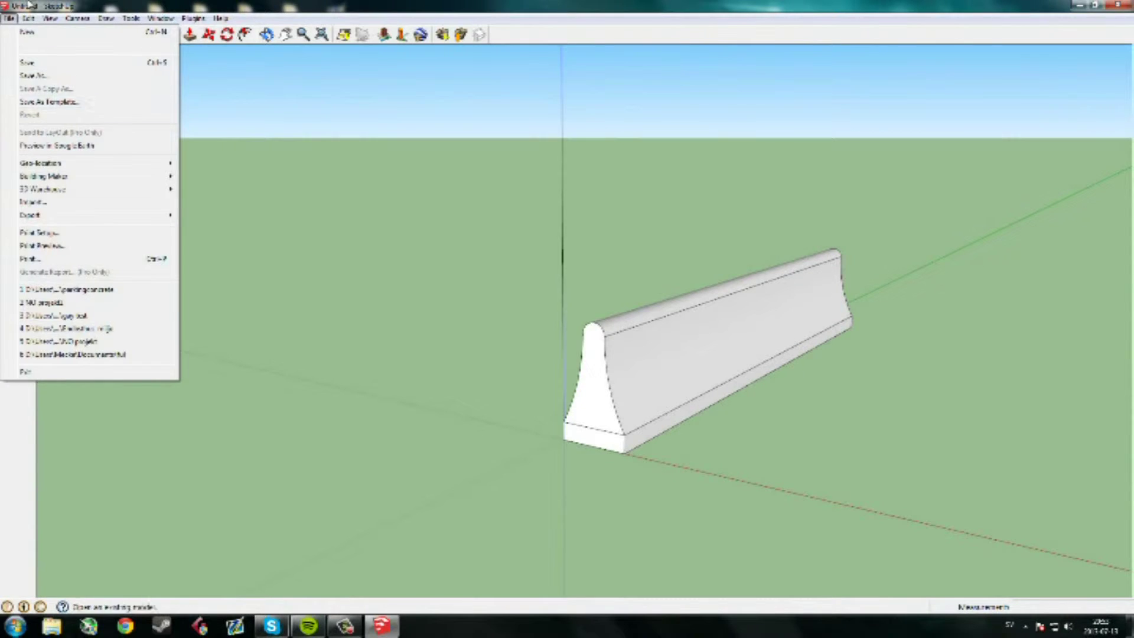
mouse_move(52, 217)
click(201, 215)
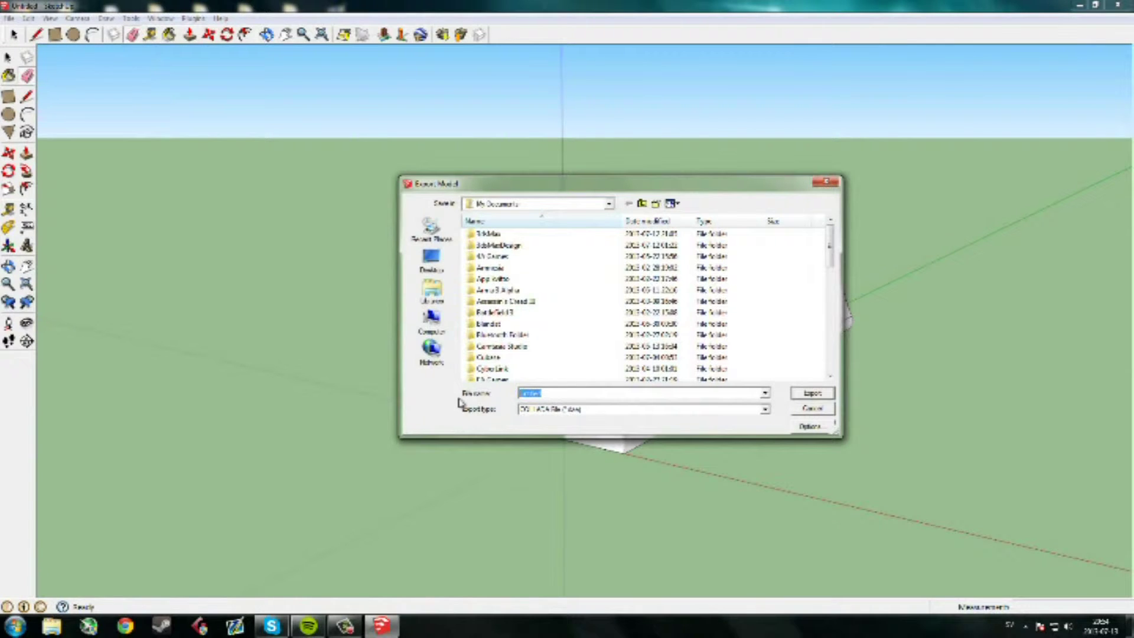
text(s)
click(497, 425)
click(830, 395)
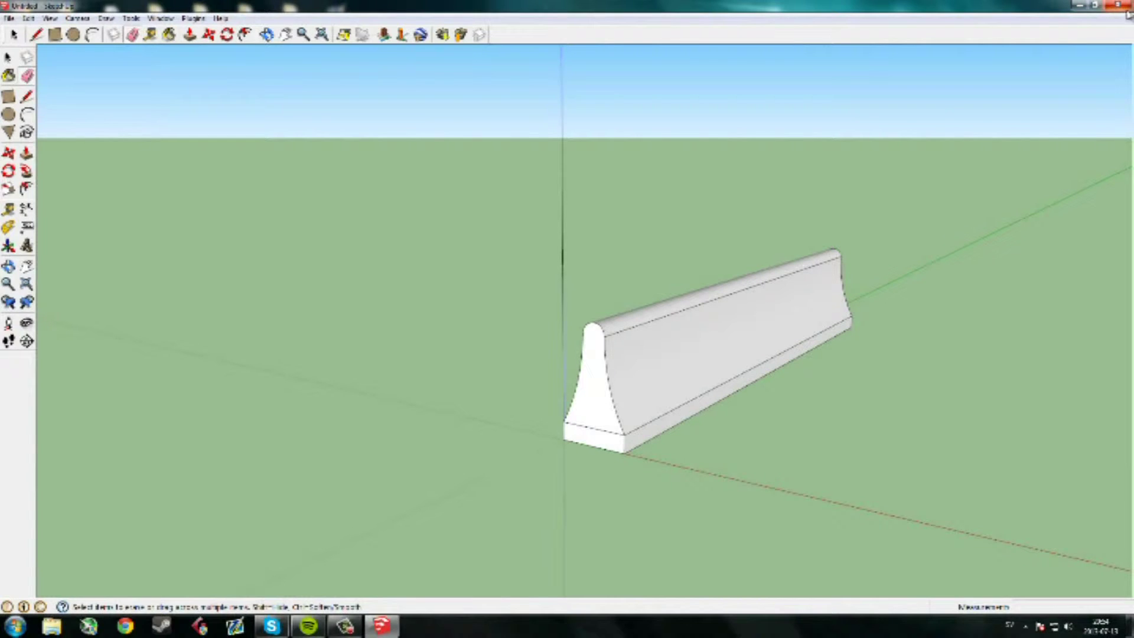
click(1076, 5)
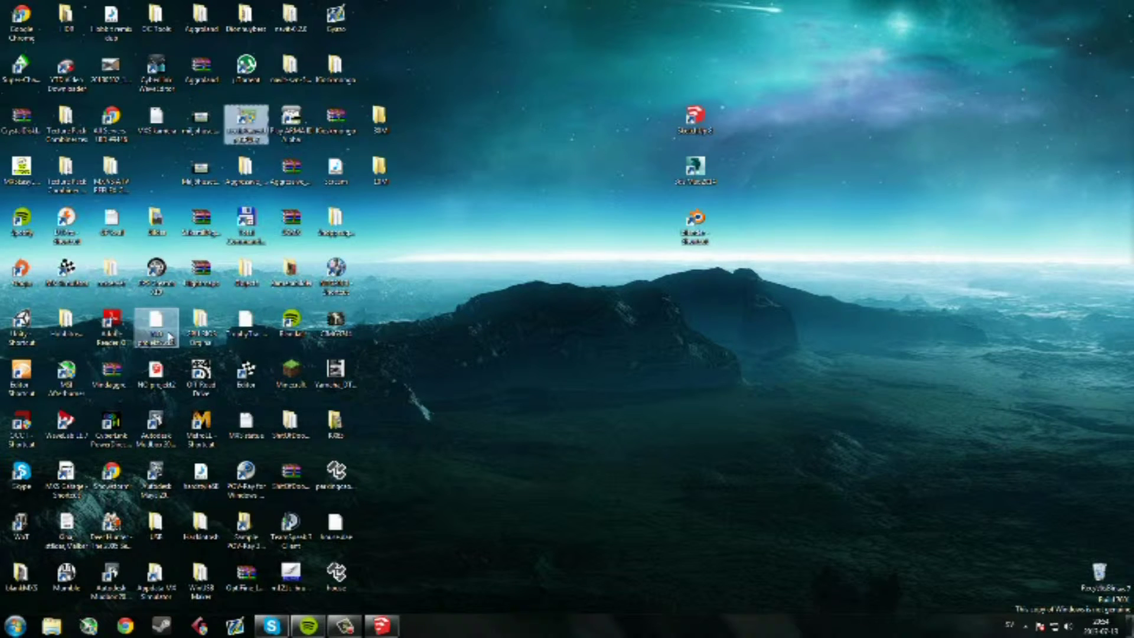
key(t)
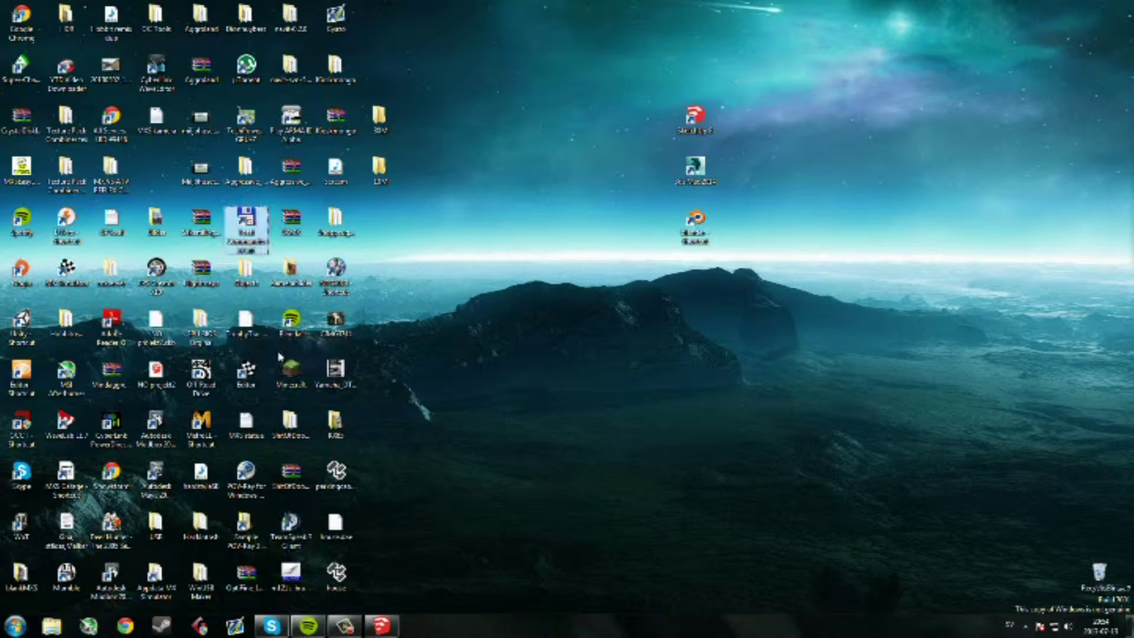
key(t)
key(t)
key(t)
key(t)
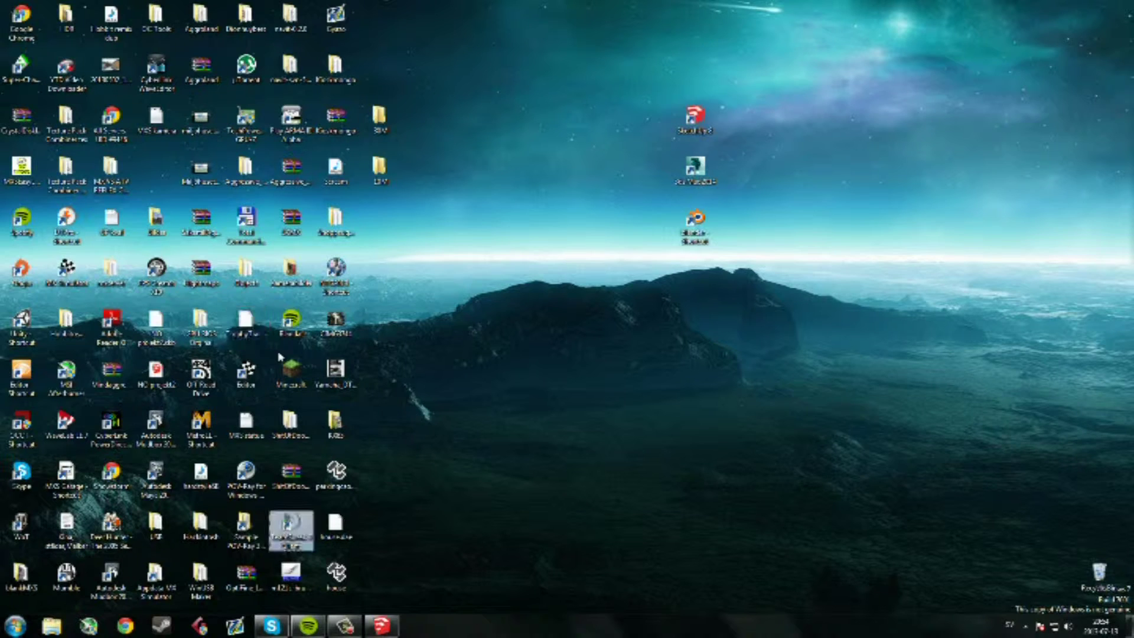
key(t)
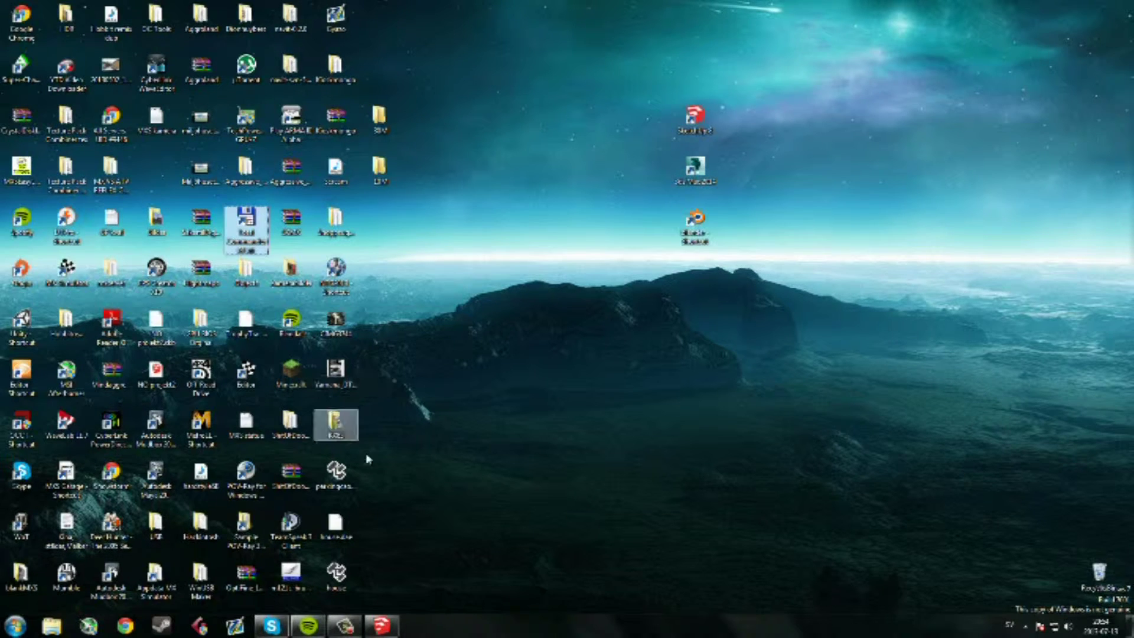
click(404, 473)
click(381, 626)
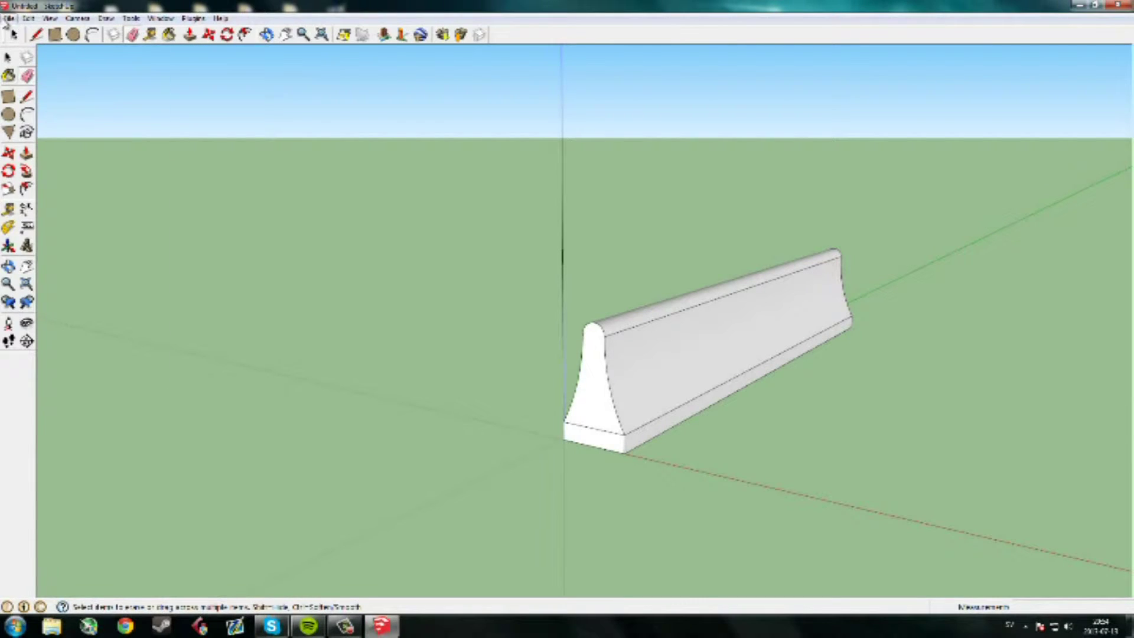
- Reopen the File > Export > 3D Model dialog in SketchUp, then cancel it
click(8, 19)
mouse_move(106, 195)
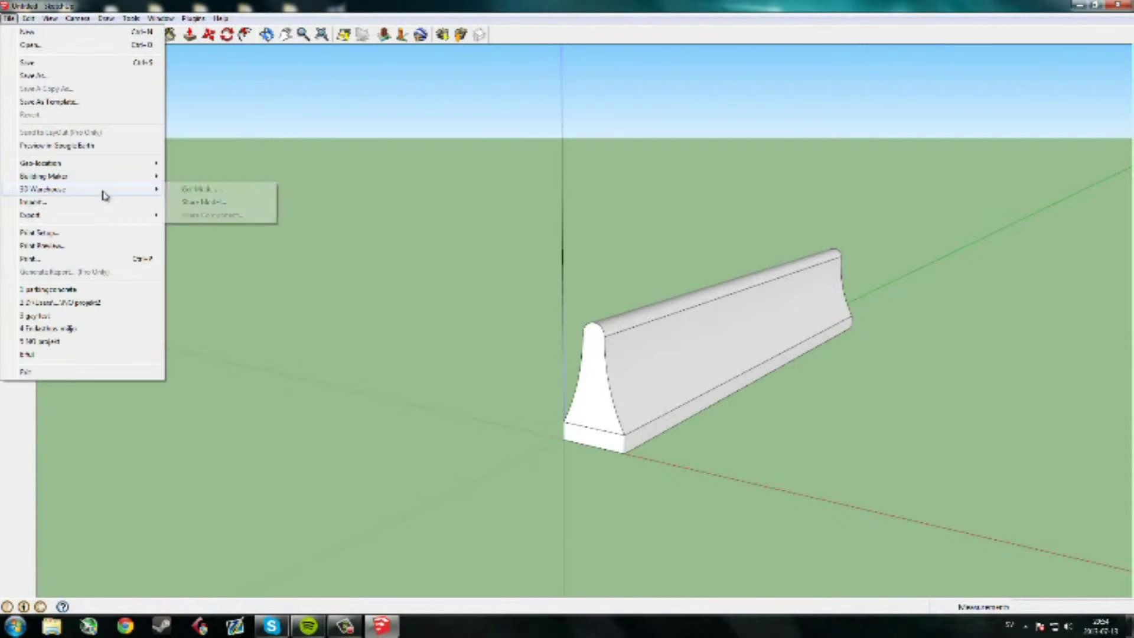
mouse_move(131, 216)
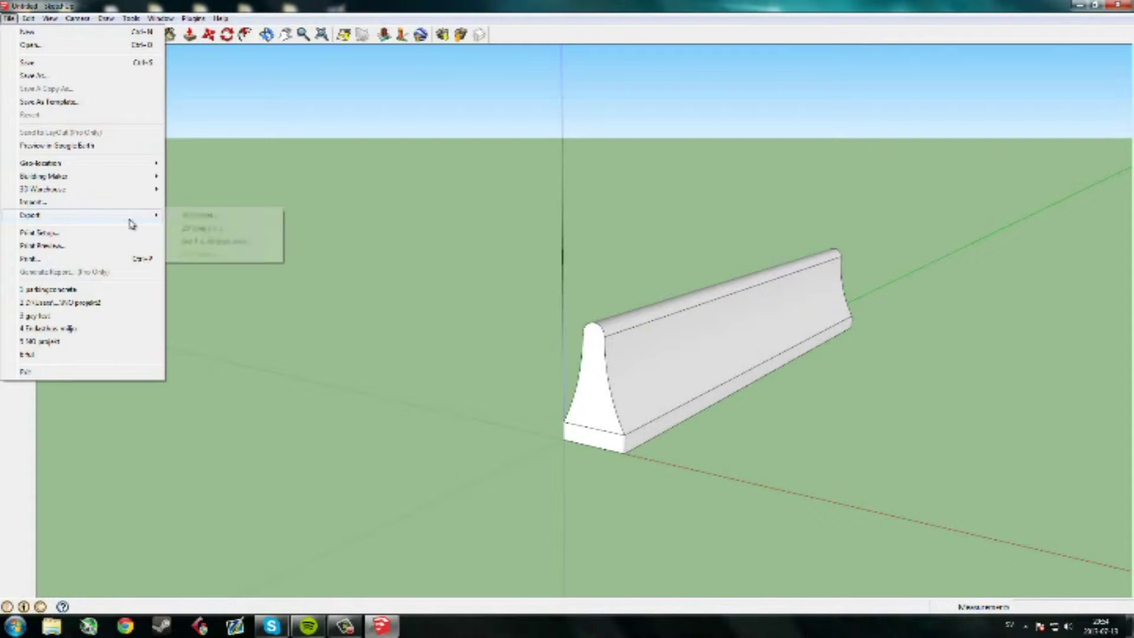
click(195, 216)
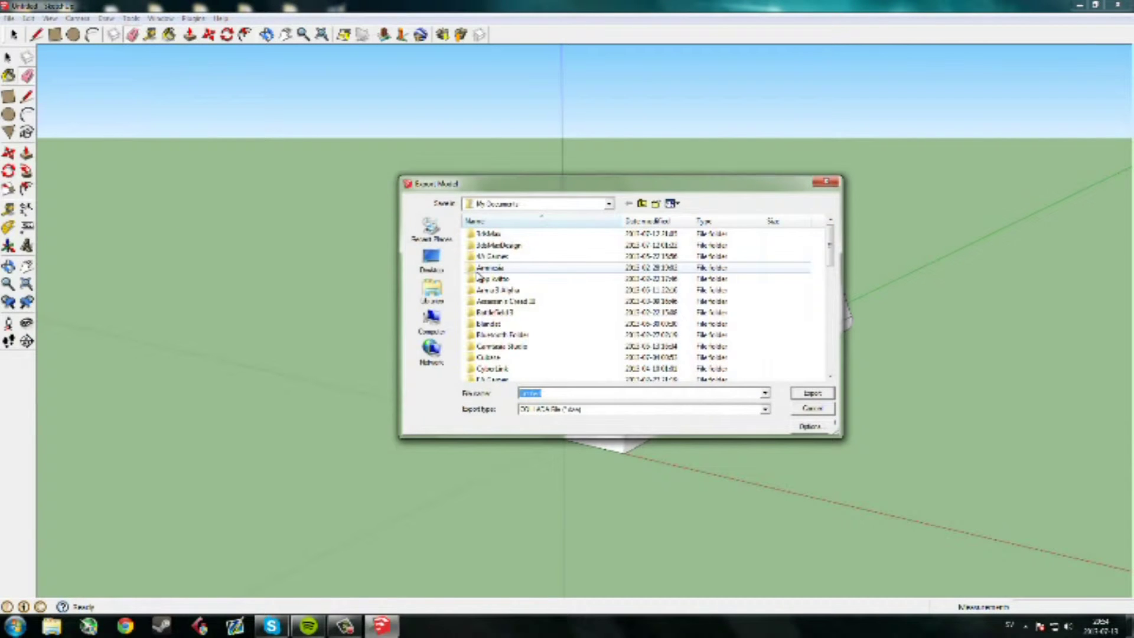
click(834, 177)
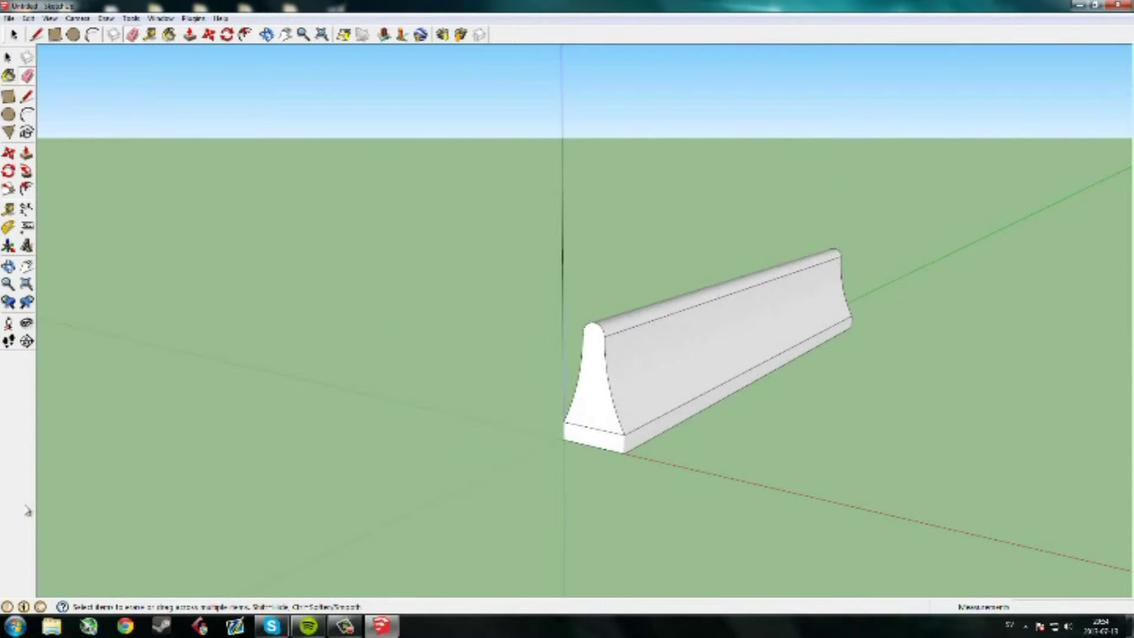
- Open the Documents library from the Start menu and scroll its file list
click(15, 626)
click(192, 333)
scroll(618, 268, down, 10)
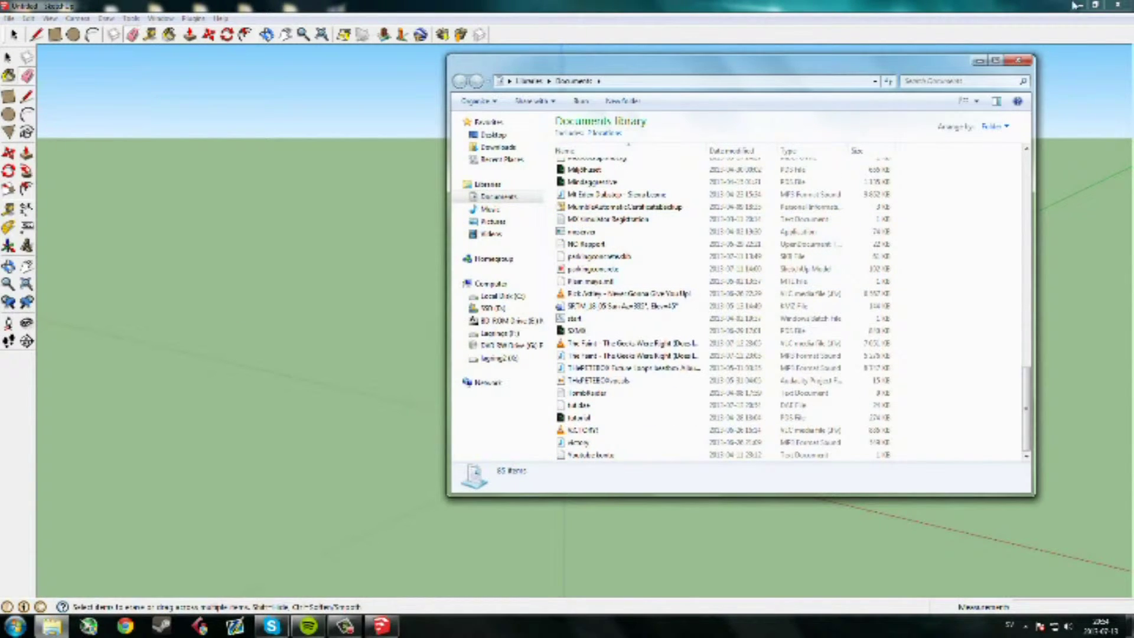
- Copy the exported tut dae file to the desktop, close Documents, and launch 3ds Max
click(1076, 5)
mouse_move(582, 405)
mouse_down()
mouse_move(464, 358)
mouse_move(426, 327)
mouse_move(564, 275)
mouse_move(413, 227)
mouse_up()
key(alt+F4)
double_click(709, 171)
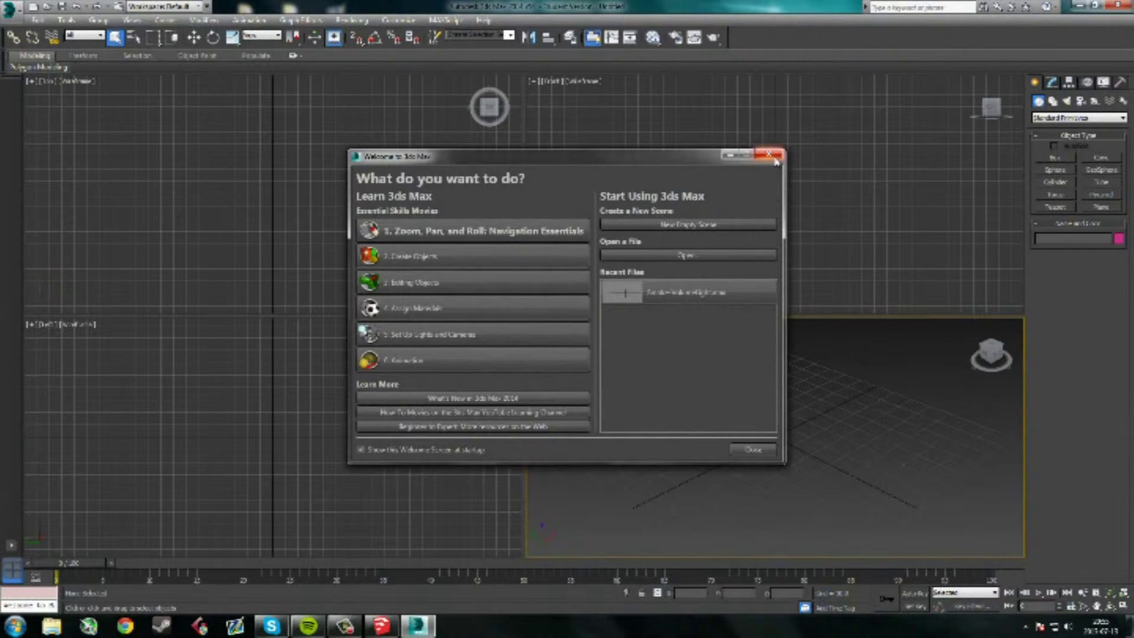
- Dismiss the 3ds Max welcome screen and bring up the application menu
click(781, 158)
click(10, 8)
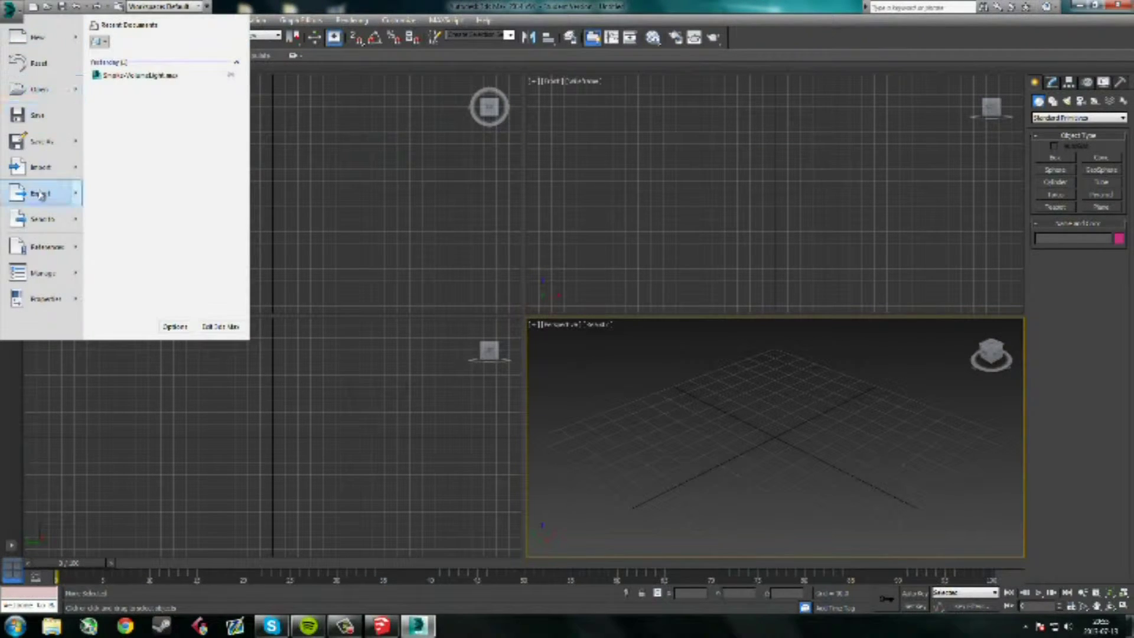
click(10, 9)
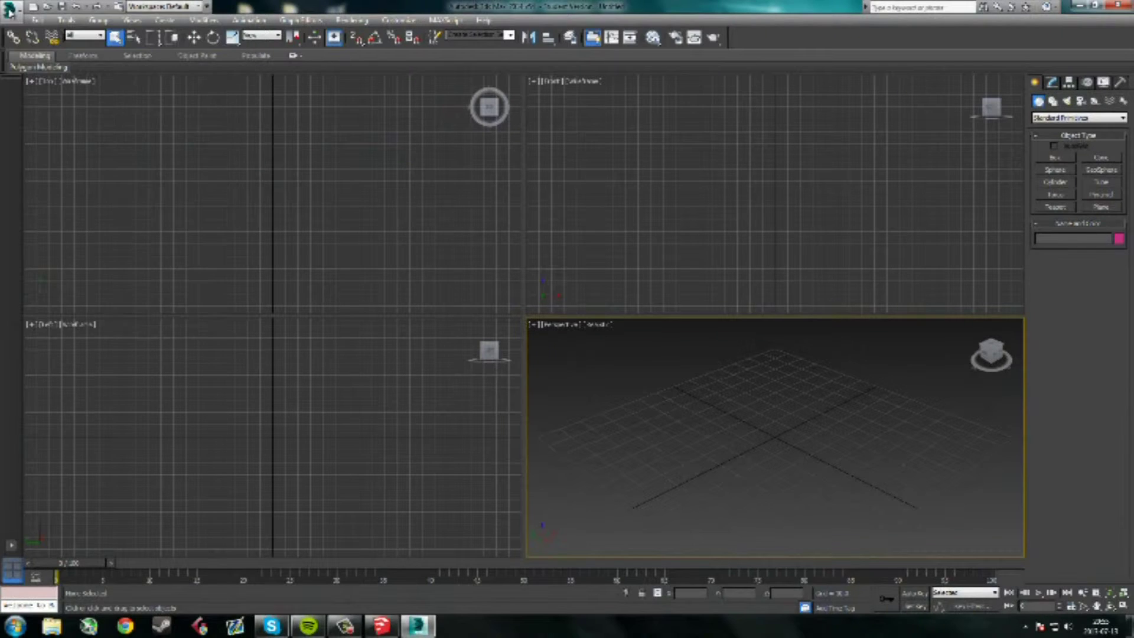
click(10, 10)
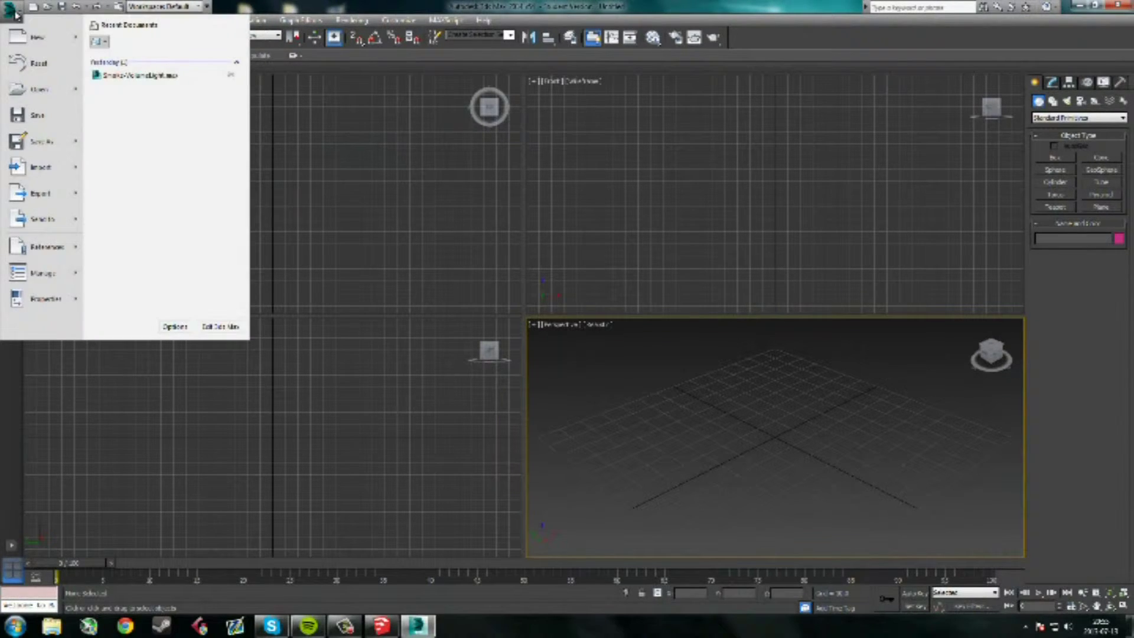
click(12, 10)
click(11, 9)
click(12, 10)
click(12, 10)
click(12, 10)
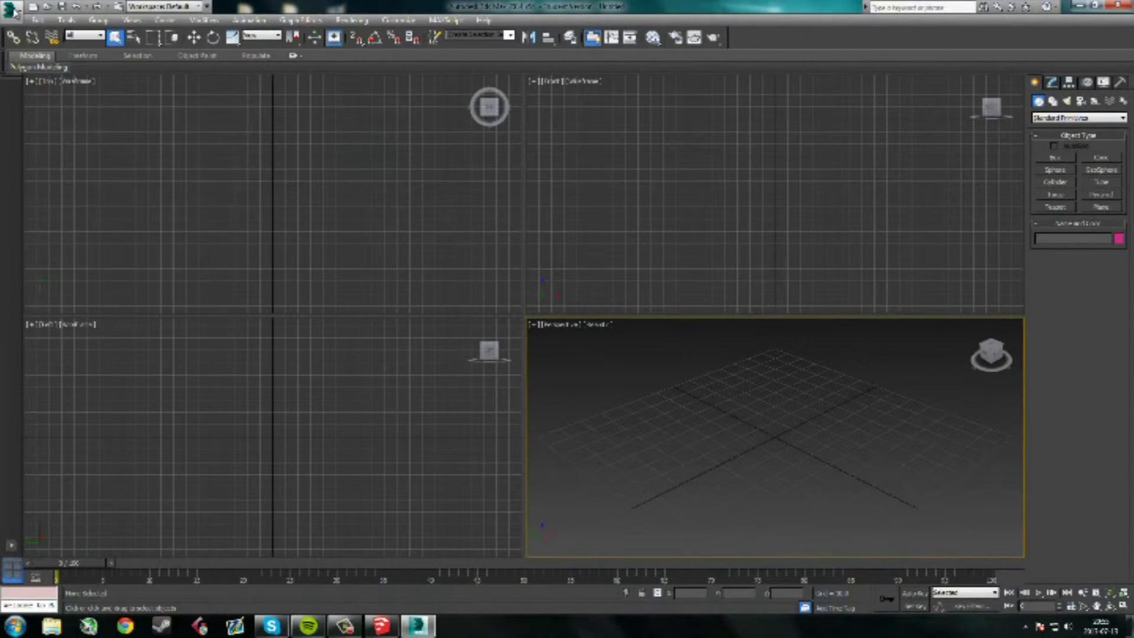
click(11, 9)
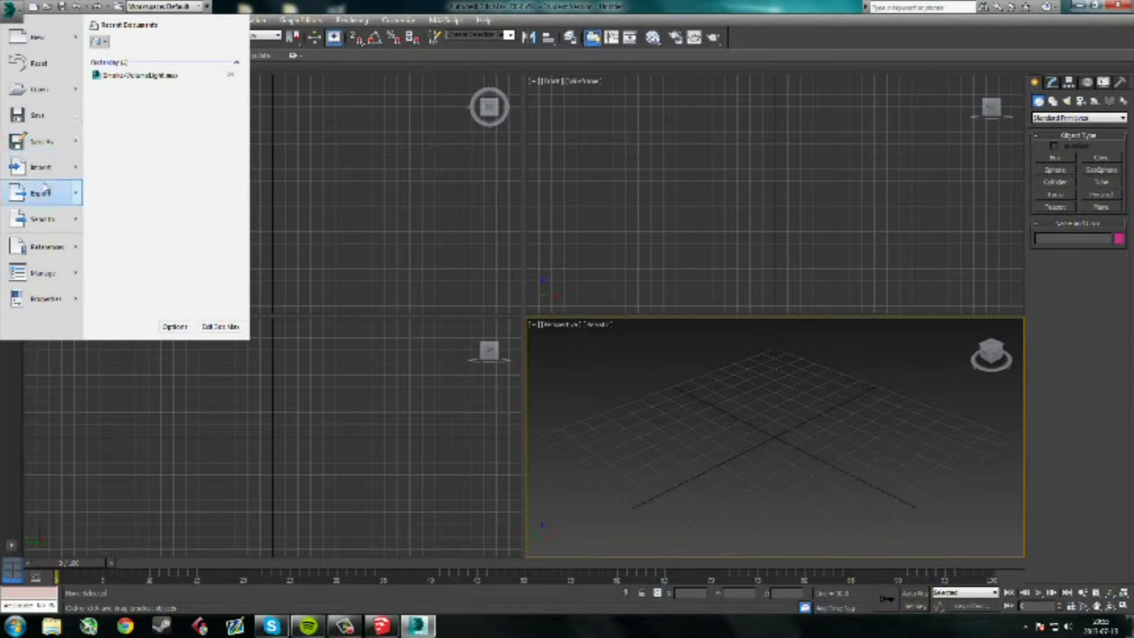
- Import the barrier file from the Desktop, accepting the FBX import settings and warnings
mouse_move(79, 179)
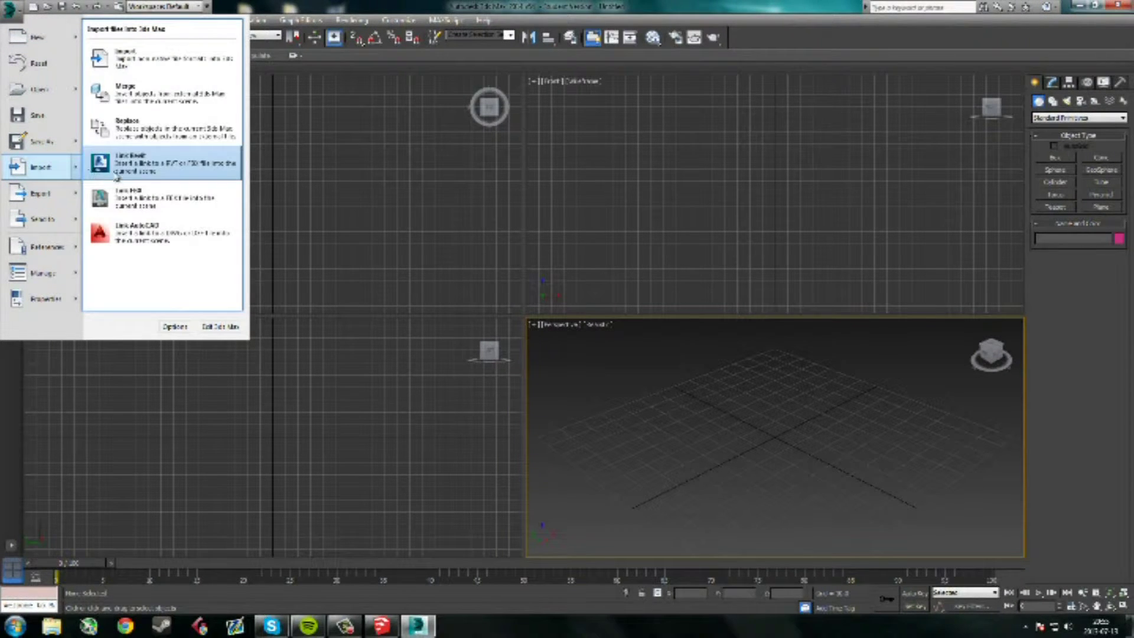
click(167, 69)
click(244, 117)
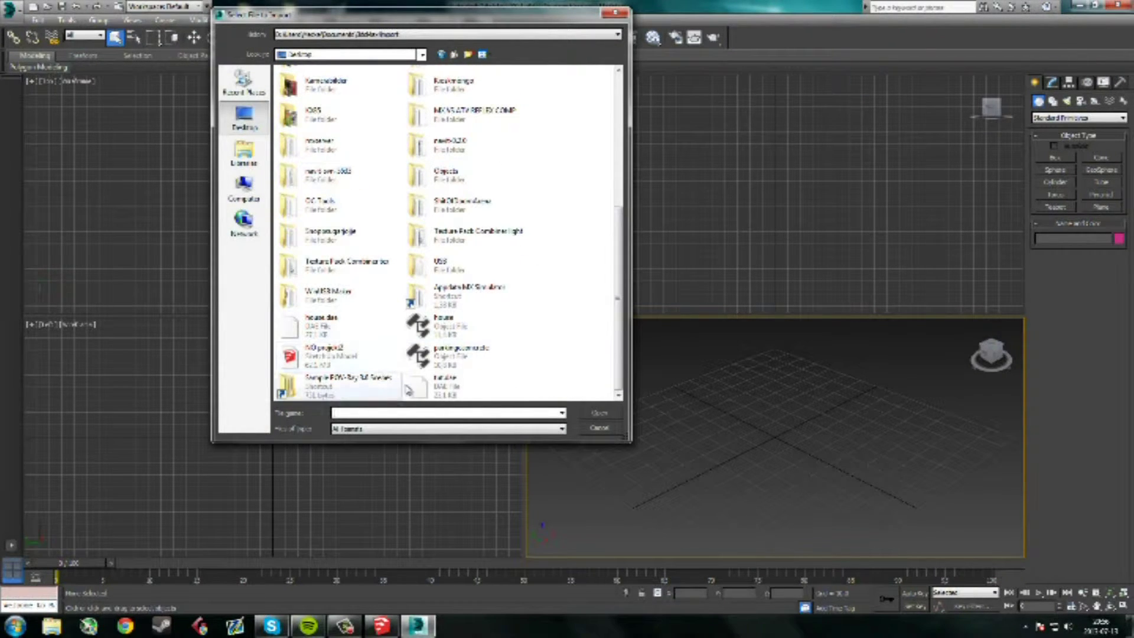
click(455, 392)
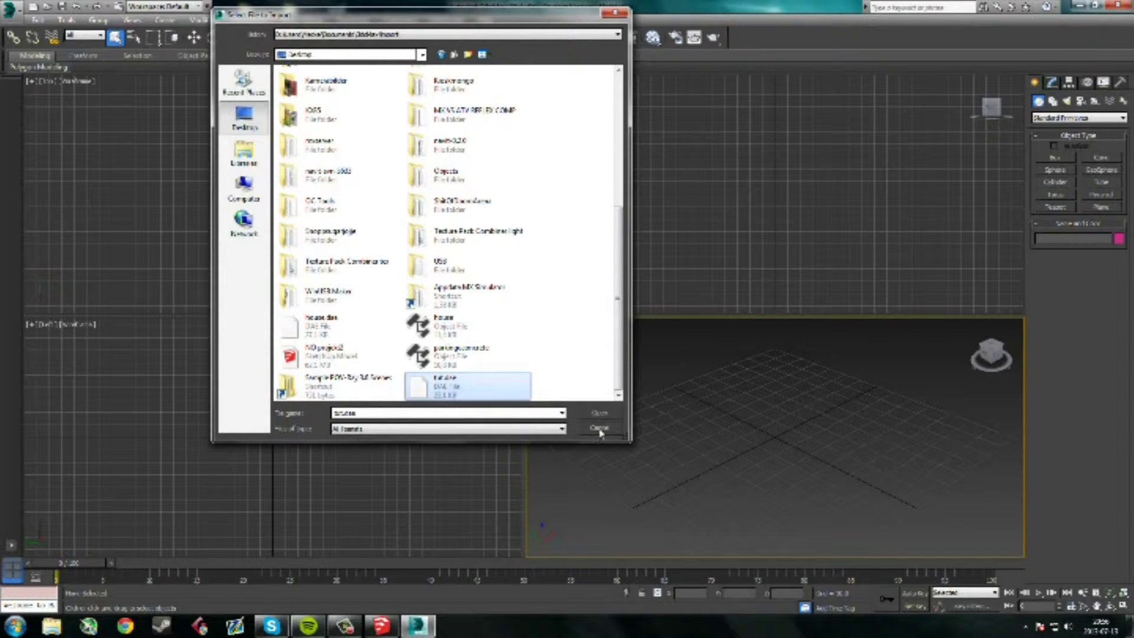
click(599, 415)
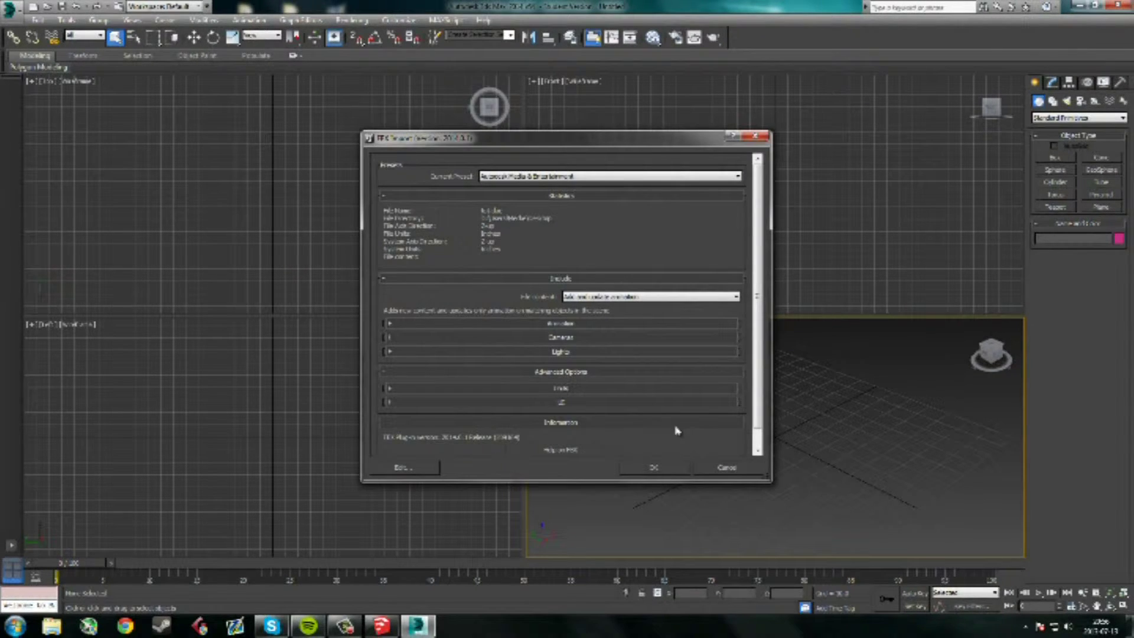
click(675, 470)
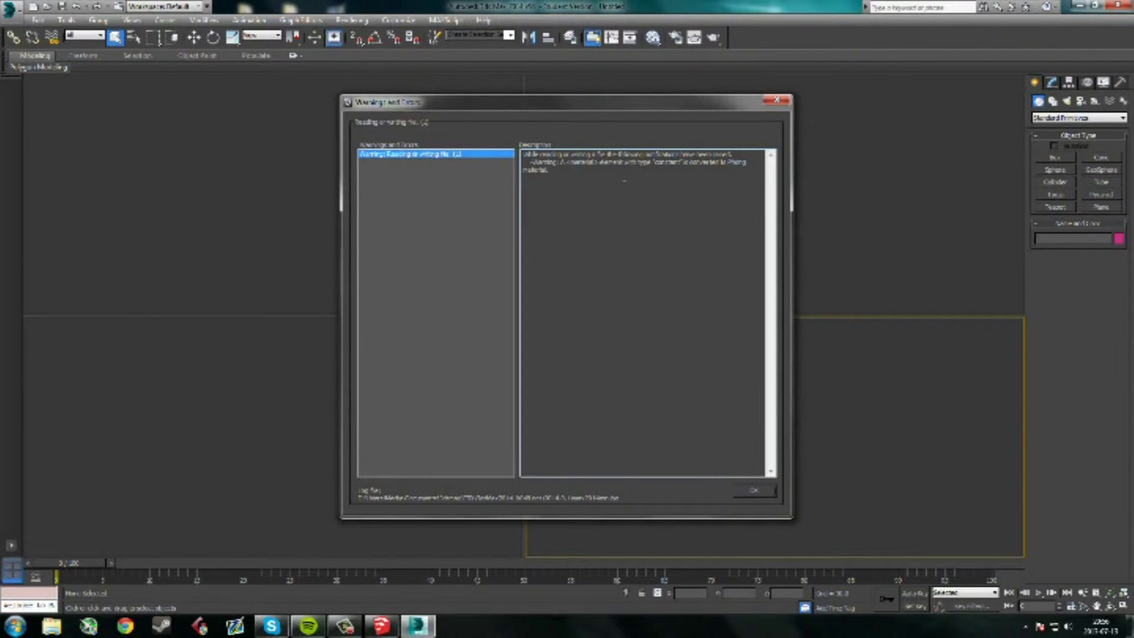
click(754, 495)
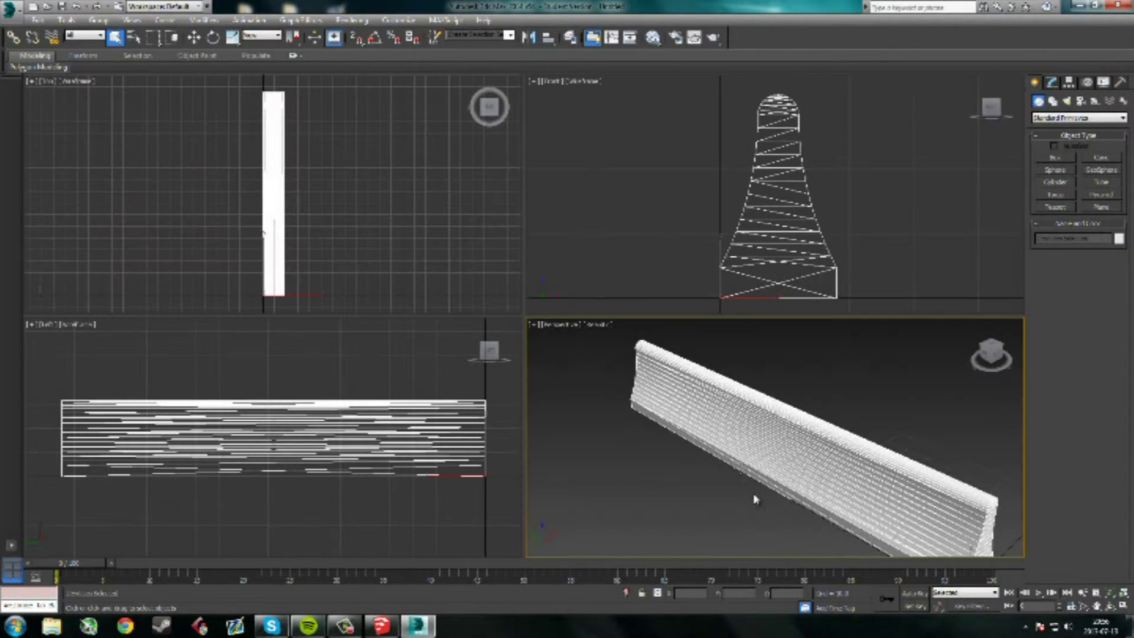
scroll(772, 405, up, 2)
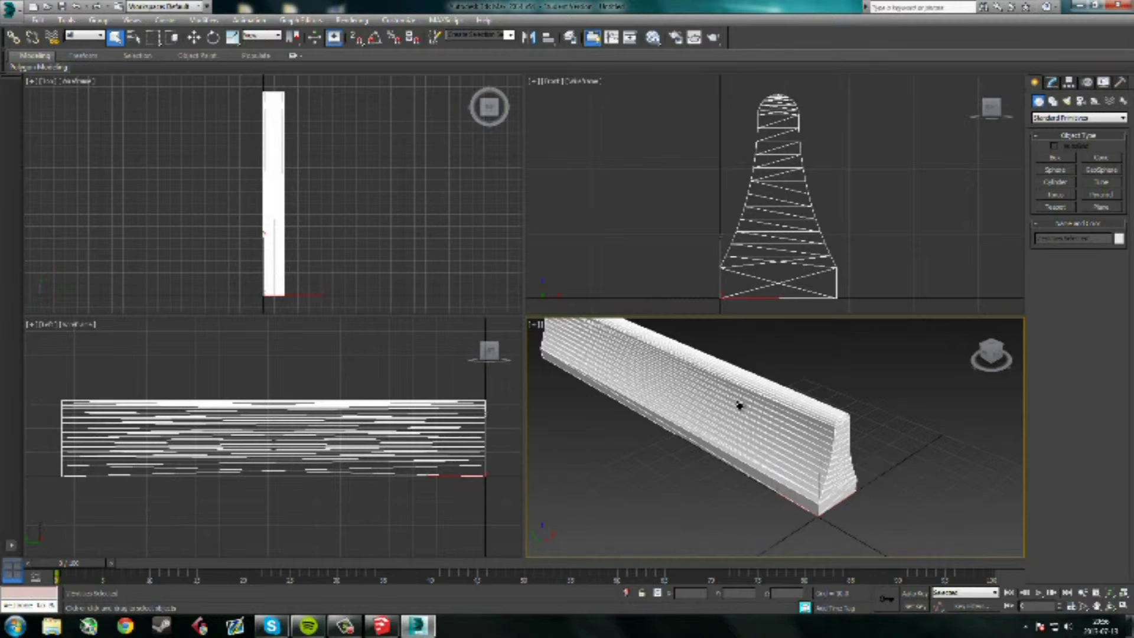
scroll(777, 436, down, 2)
middle_drag(640, 451, 662, 430)
middle_drag(663, 236, 615, 235)
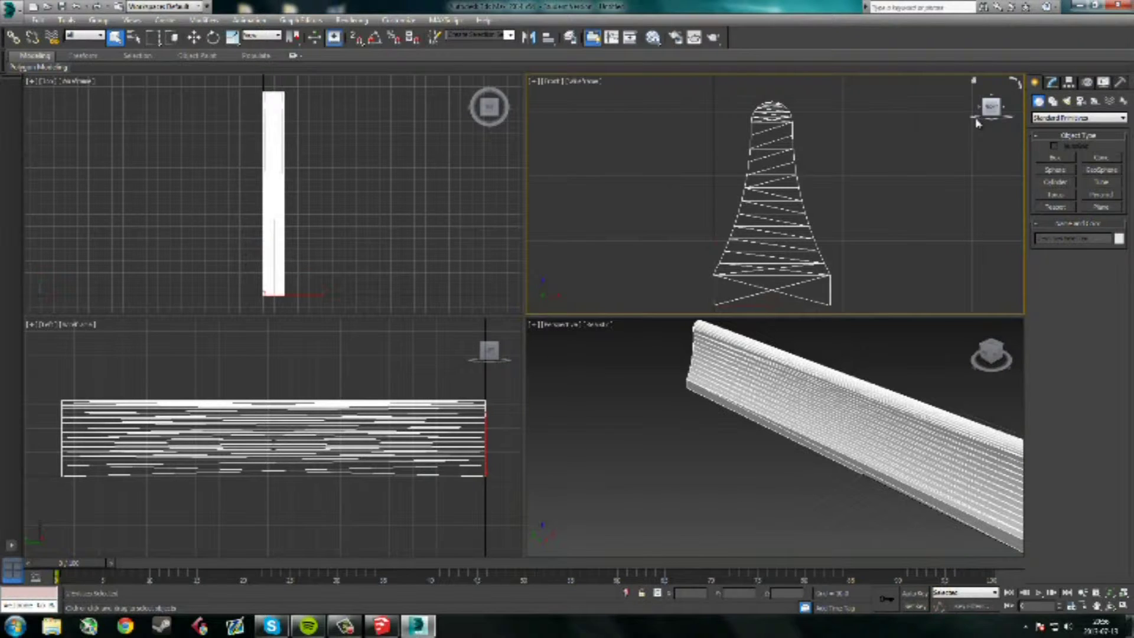
drag(976, 121, 903, 198)
click(991, 108)
alt+middle_drag(901, 470, 720, 417)
scroll(720, 417, down, 2)
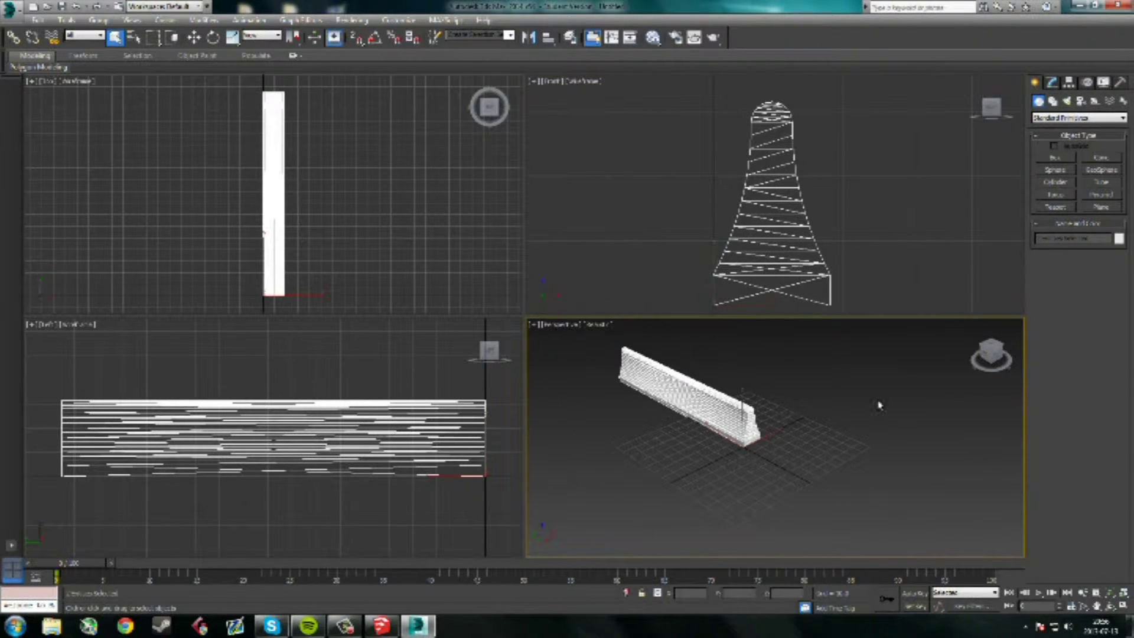
click(983, 375)
alt+middle_drag(984, 374, 685, 541)
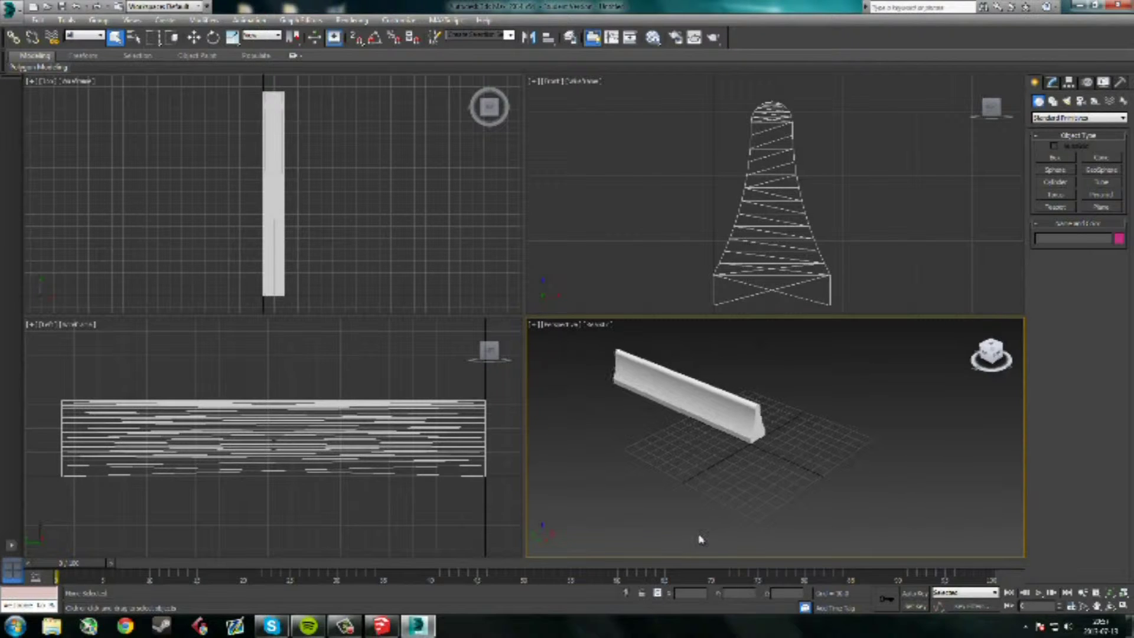
scroll(684, 463, up, 5)
scroll(875, 416, down, 3)
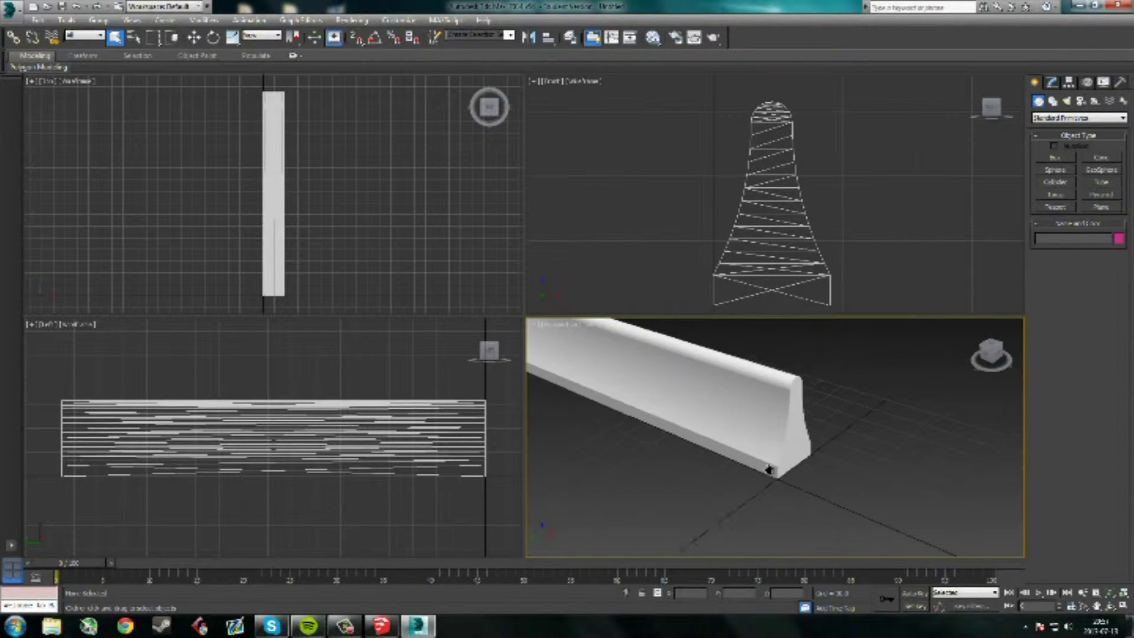
scroll(746, 389, down, 3)
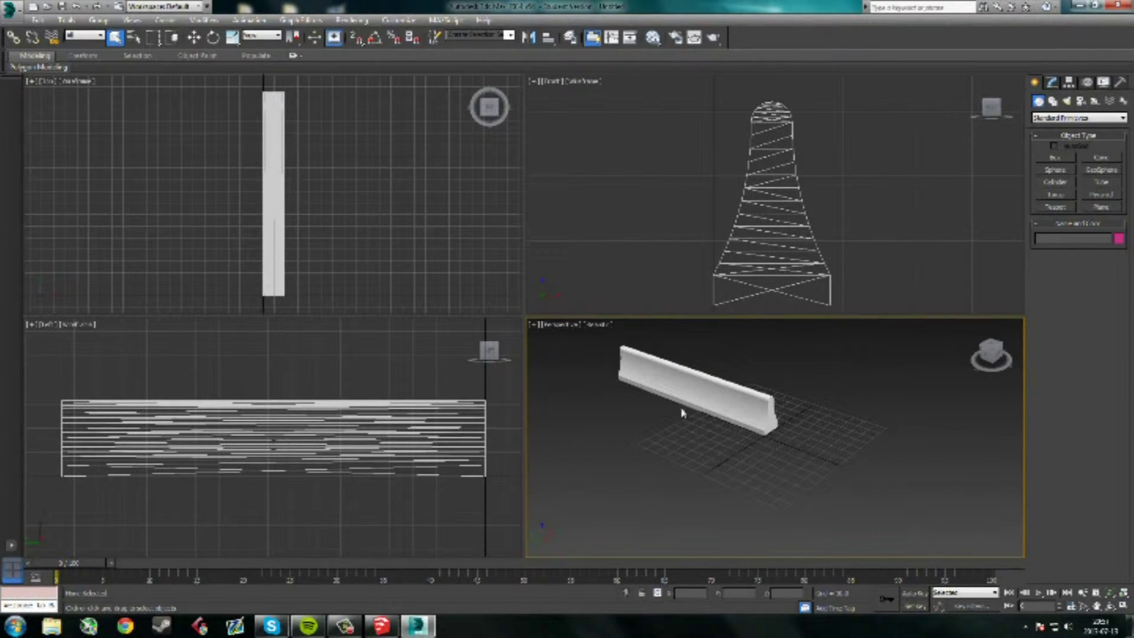
scroll(751, 464, up, 5)
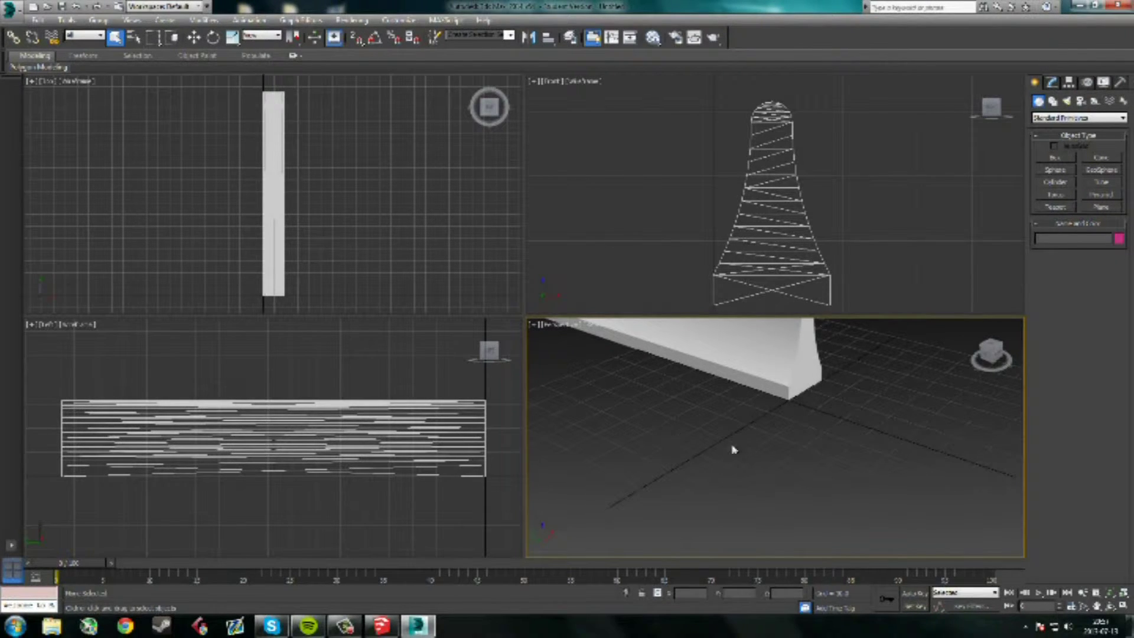
scroll(713, 450, down, 3)
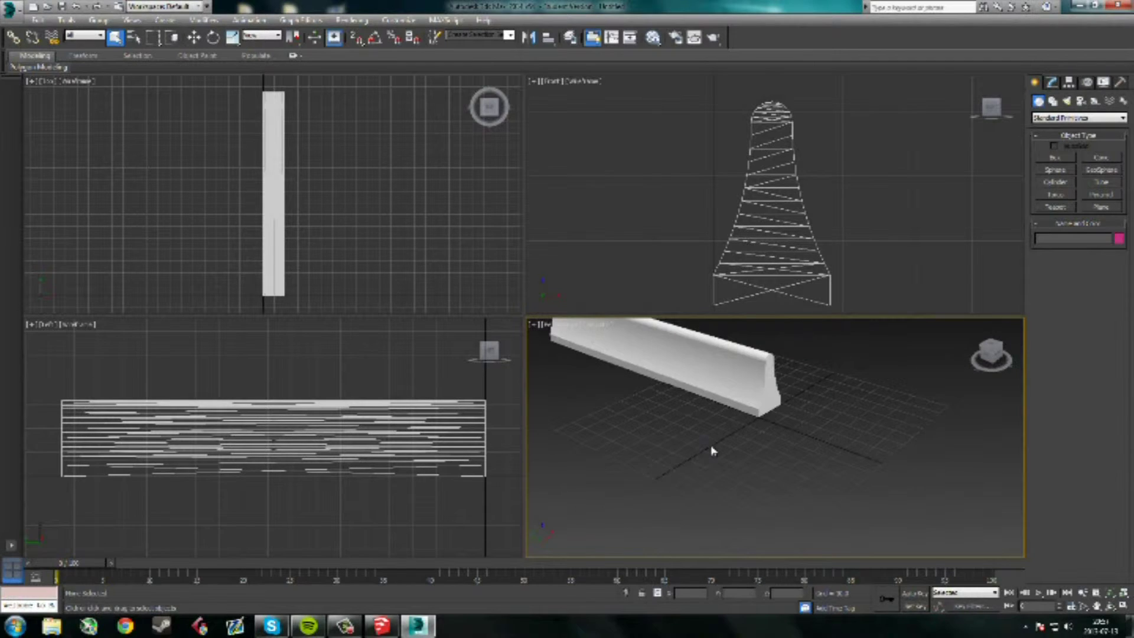
scroll(708, 448, down, 3)
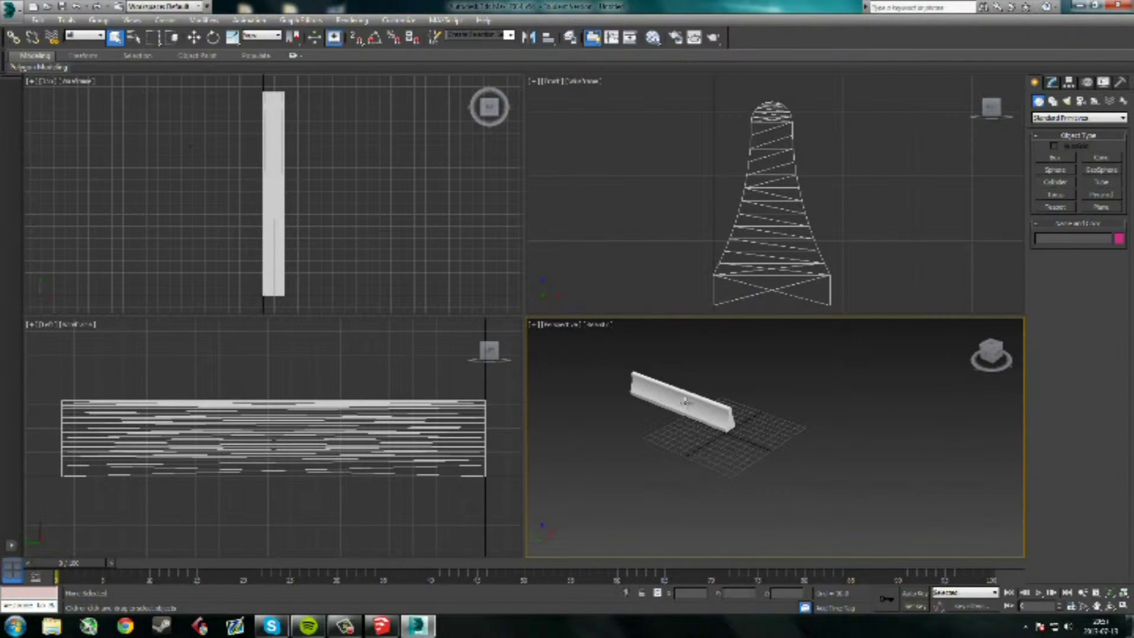
drag(735, 446, 608, 364)
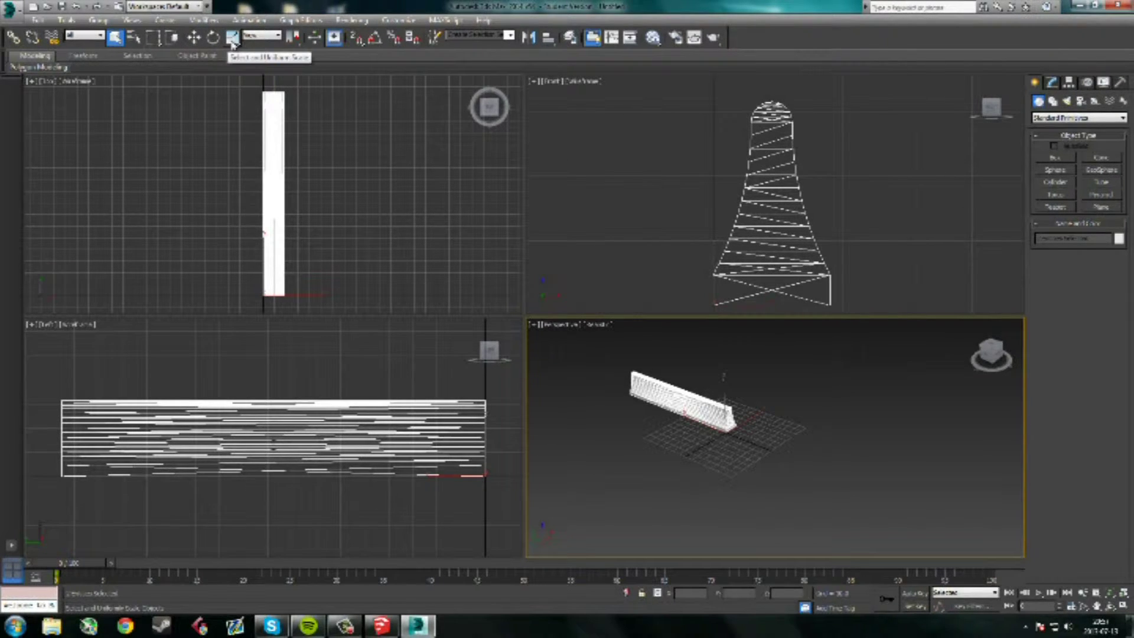
- Uniform-scale the barrier down, adjusting its length, thickness and height on separate gizmo axes
click(232, 39)
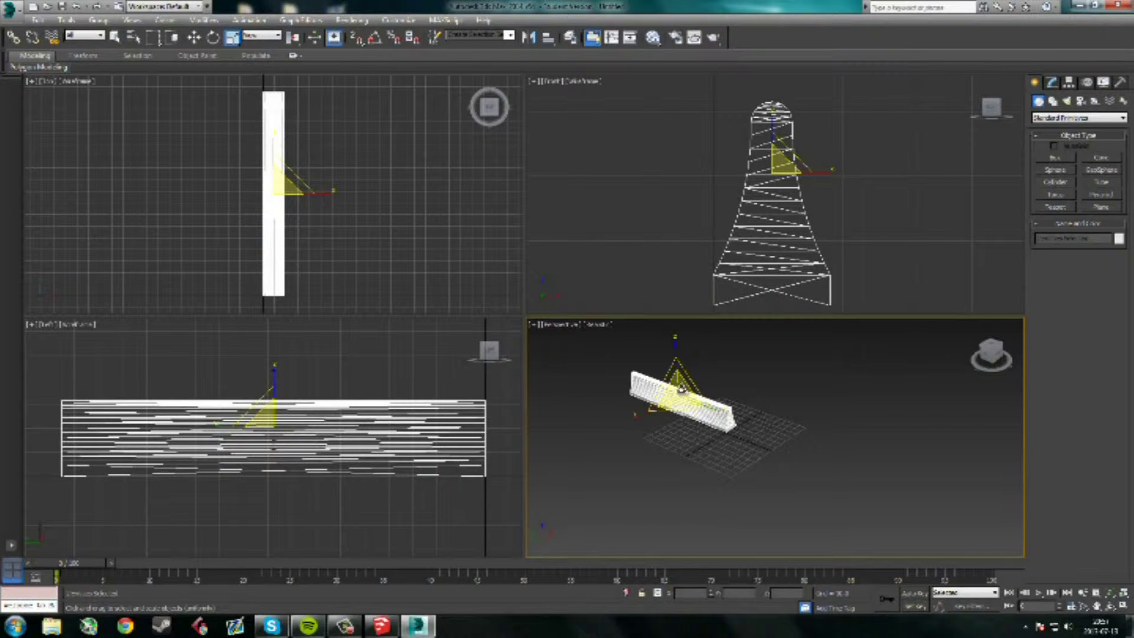
drag(679, 386, 680, 410)
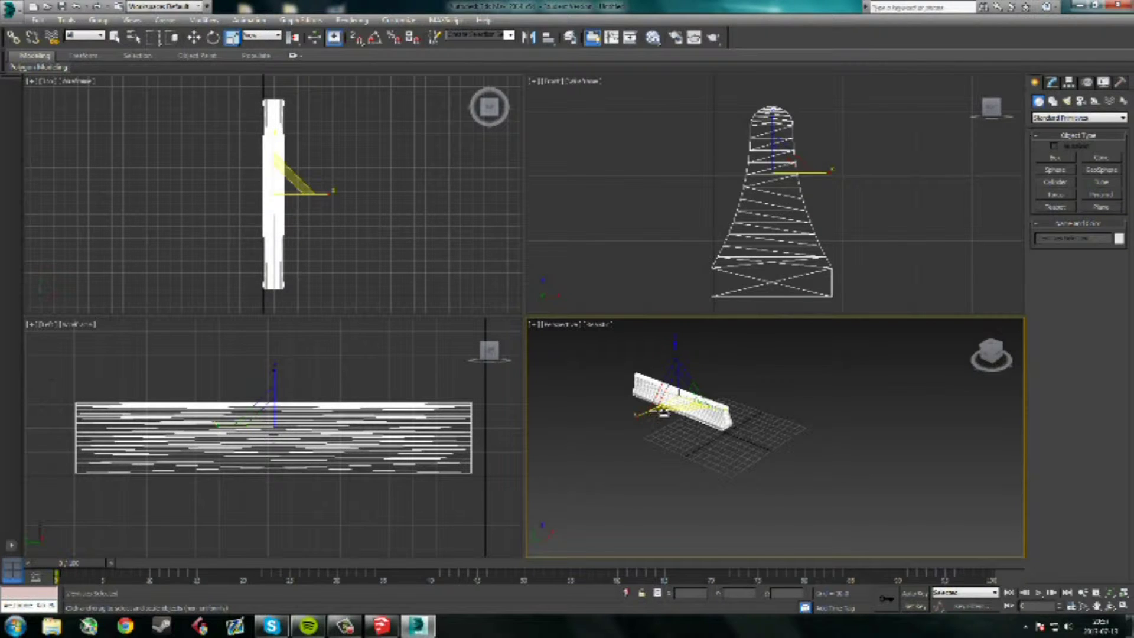
mouse_move(647, 415)
mouse_down()
mouse_move(611, 424)
mouse_move(653, 406)
mouse_move(638, 414)
mouse_up()
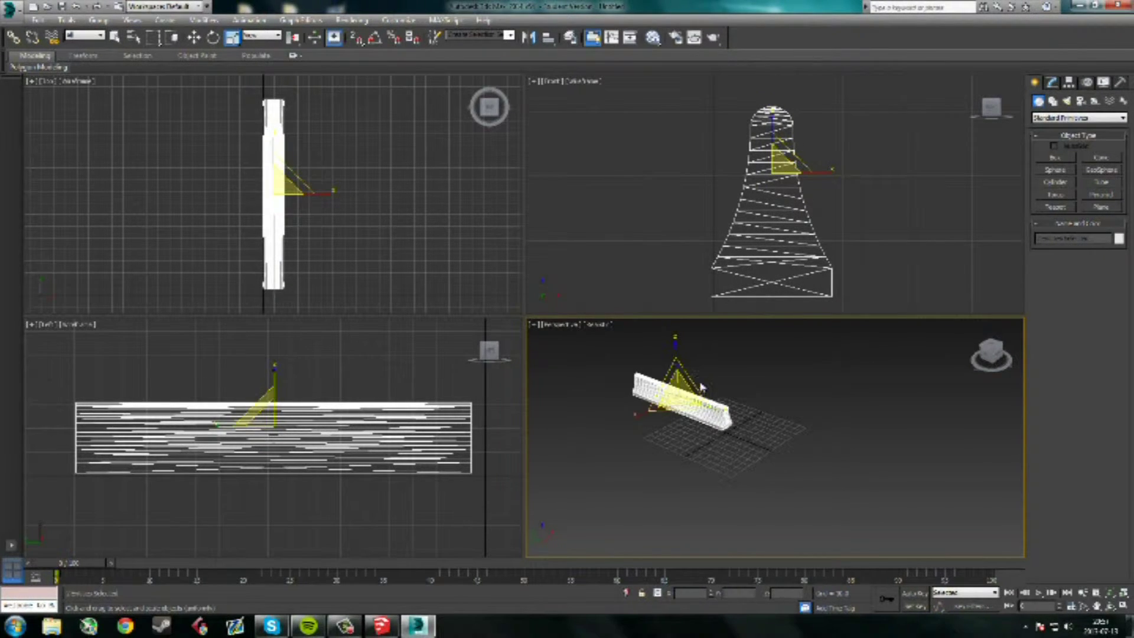
drag(725, 402, 712, 387)
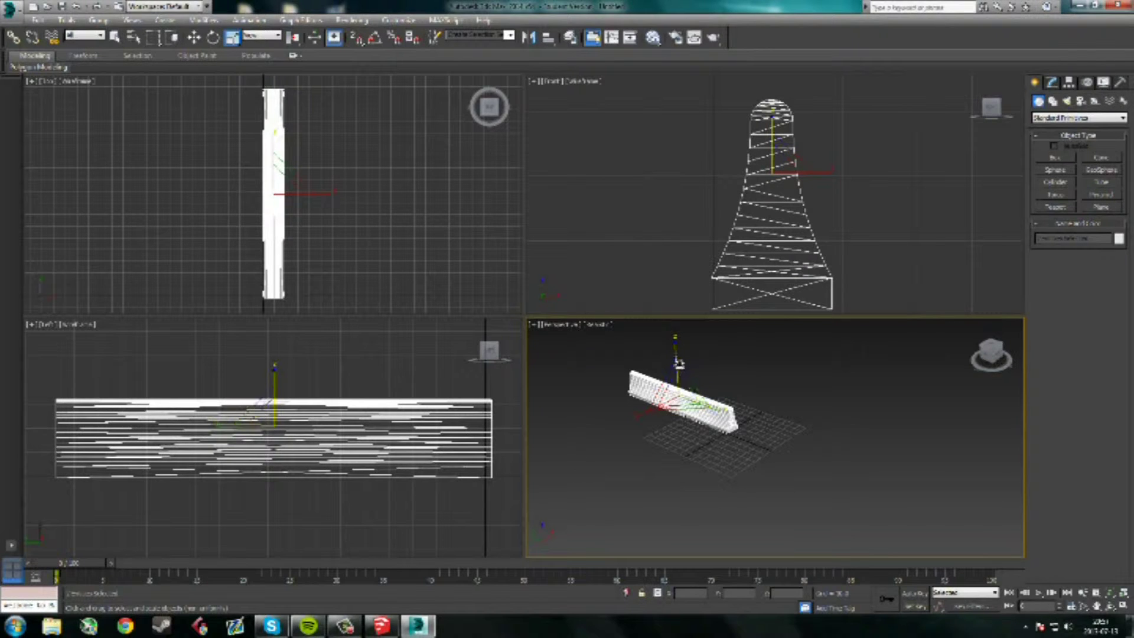
drag(678, 358, 472, 508)
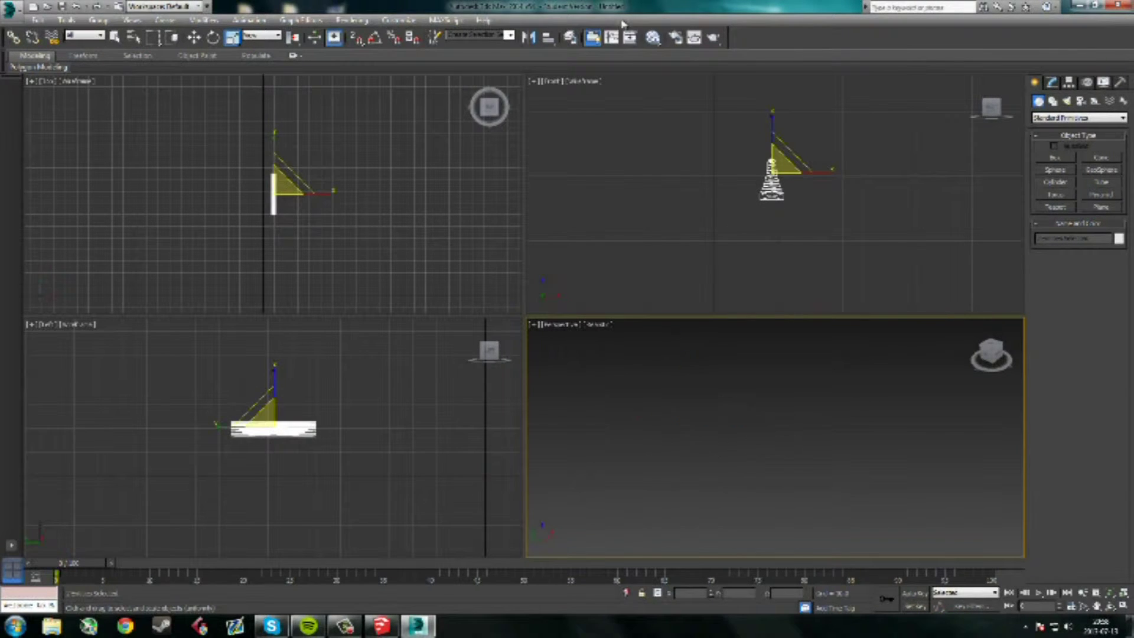
alt+middle_drag(697, 348, 731, 437)
alt+middle_drag(656, 385, 674, 434)
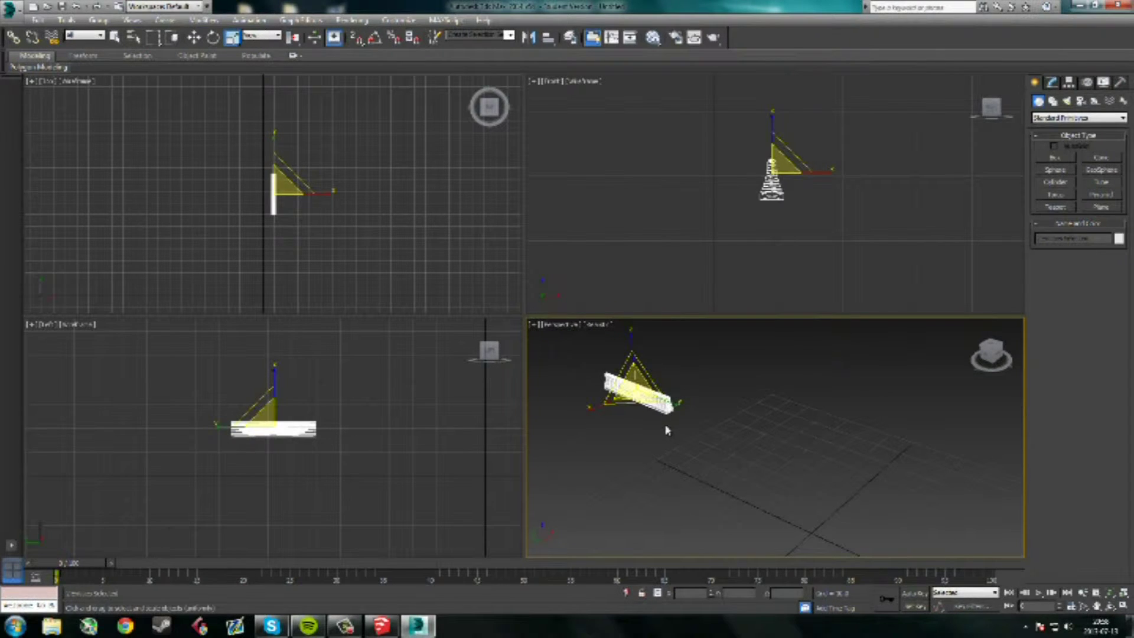
click(194, 37)
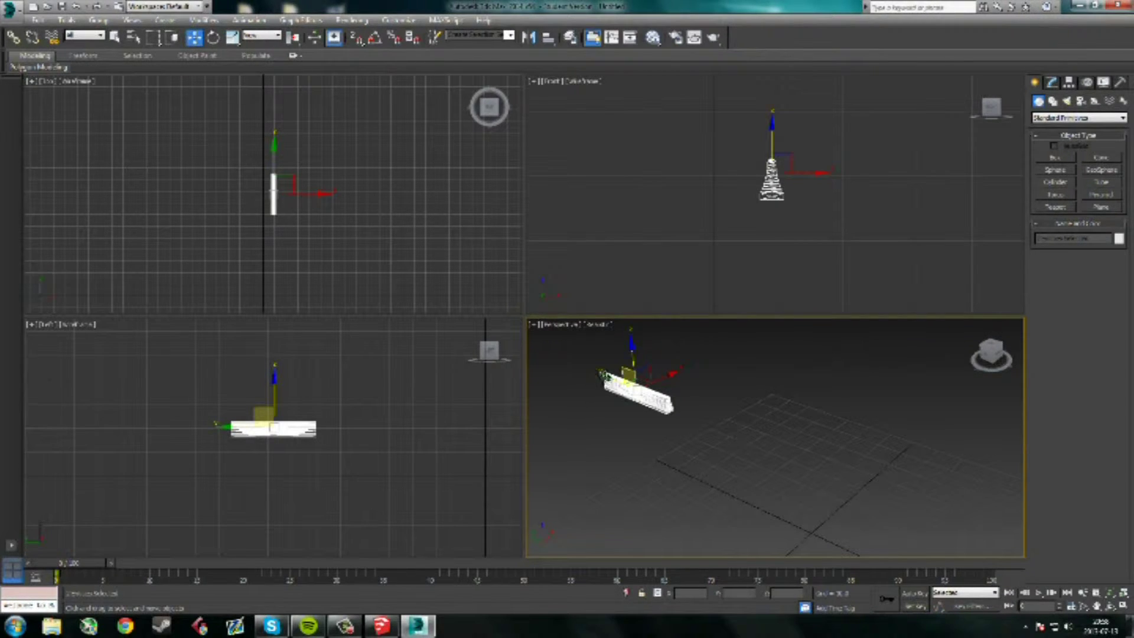
- Move the barrier onto the ground grid near the origin, setting its height and lengthwise position
drag(601, 373, 762, 434)
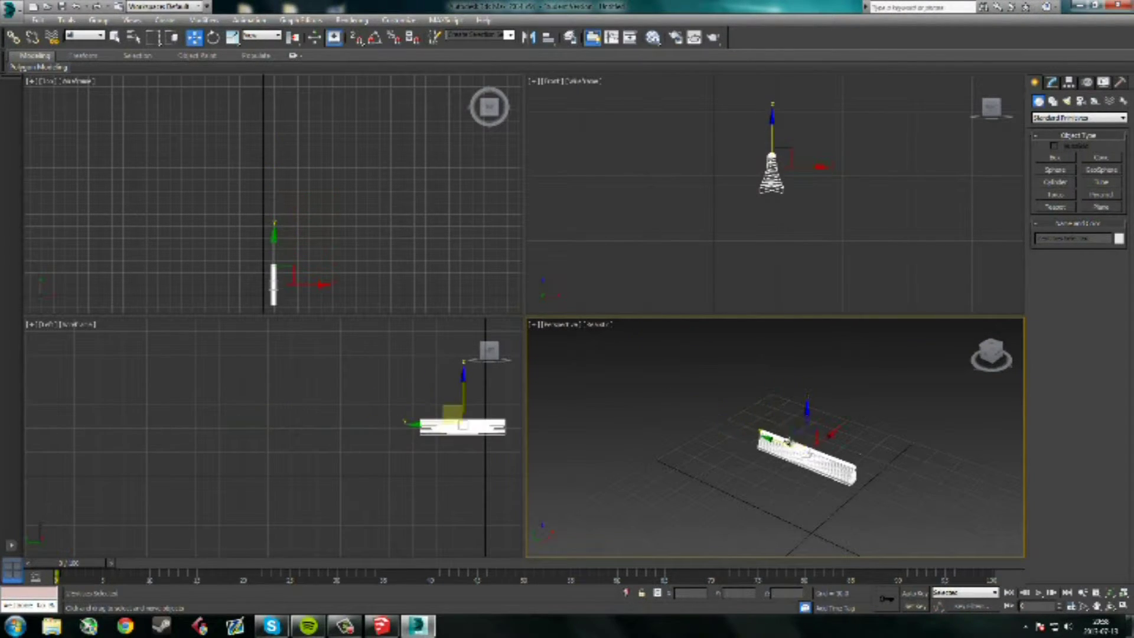
click(833, 436)
key(ctrl+z)
drag(833, 436, 734, 519)
alt+middle_drag(734, 519, 797, 435)
scroll(791, 426, up, 5)
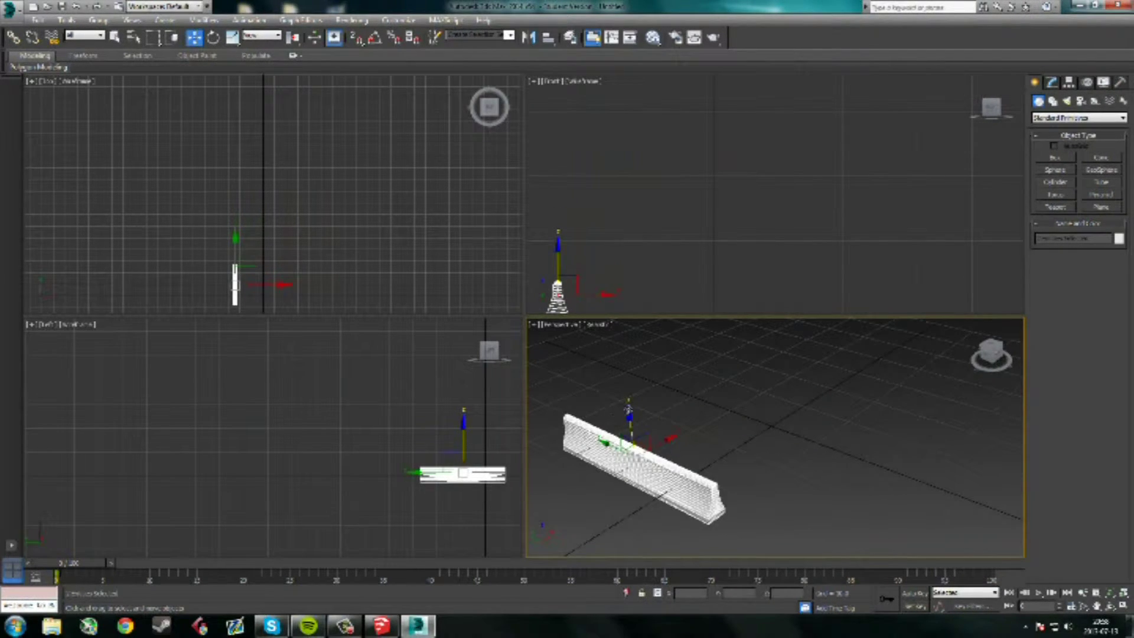
drag(628, 409, 627, 390)
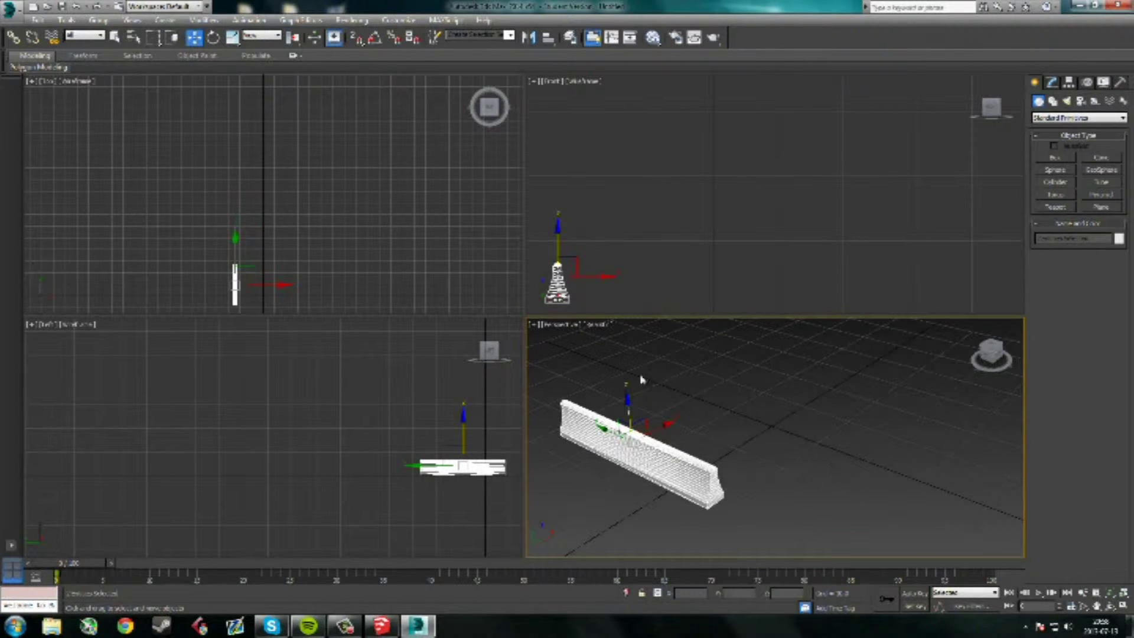
mouse_move(626, 399)
mouse_down()
mouse_move(625, 367)
mouse_move(628, 401)
mouse_up()
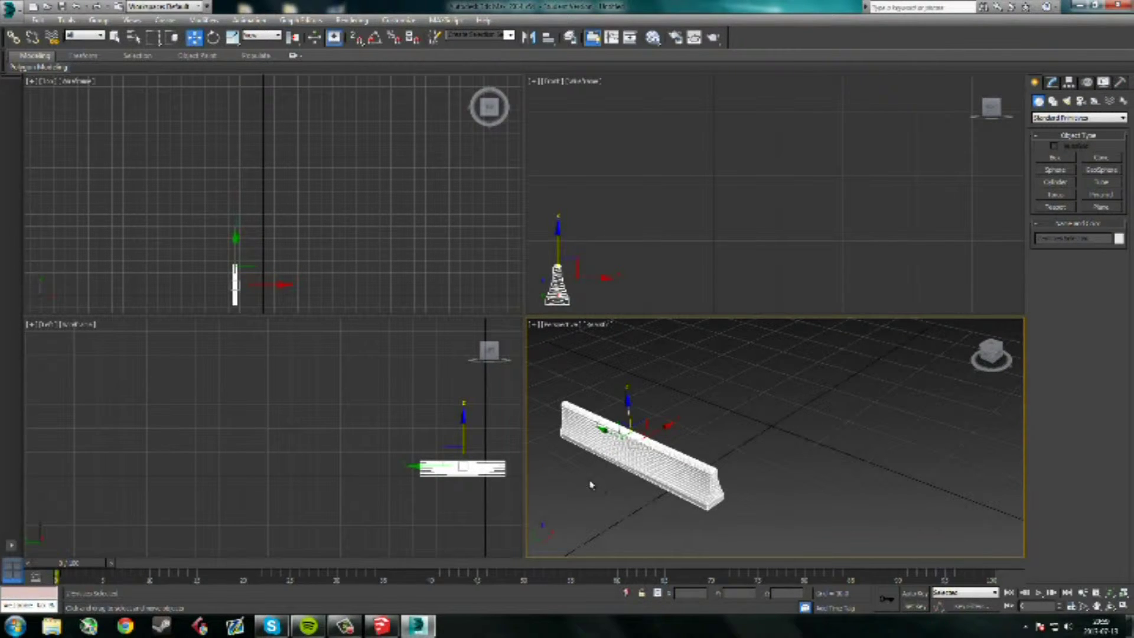
drag(669, 424, 772, 348)
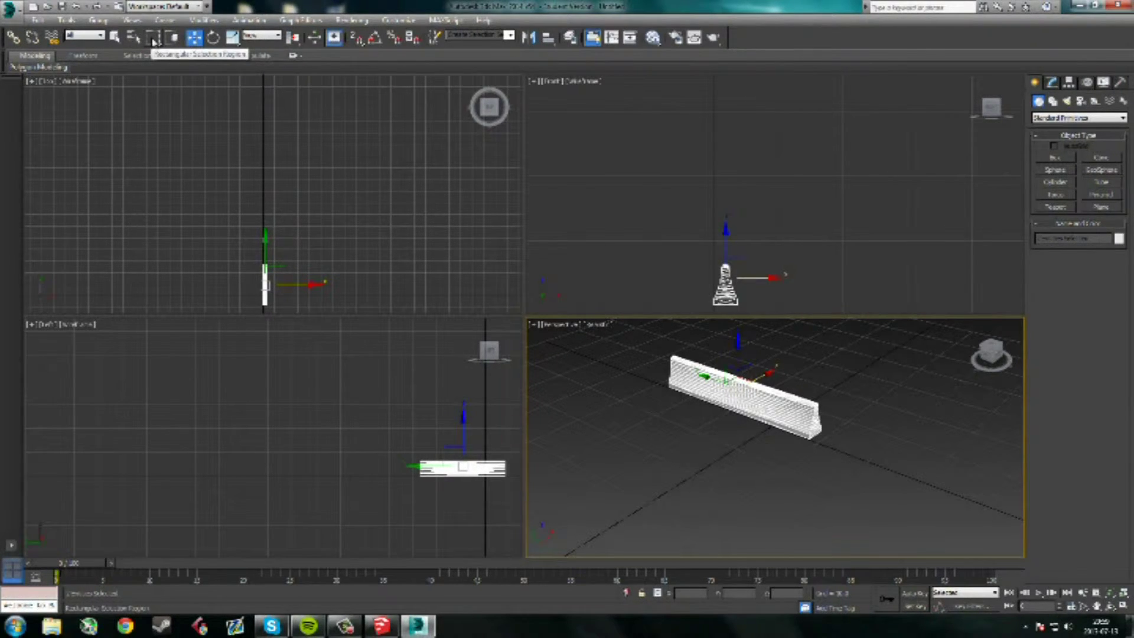
click(802, 476)
- Export the selected barrier as an OBJ file to the Desktop
drag(666, 355, 880, 456)
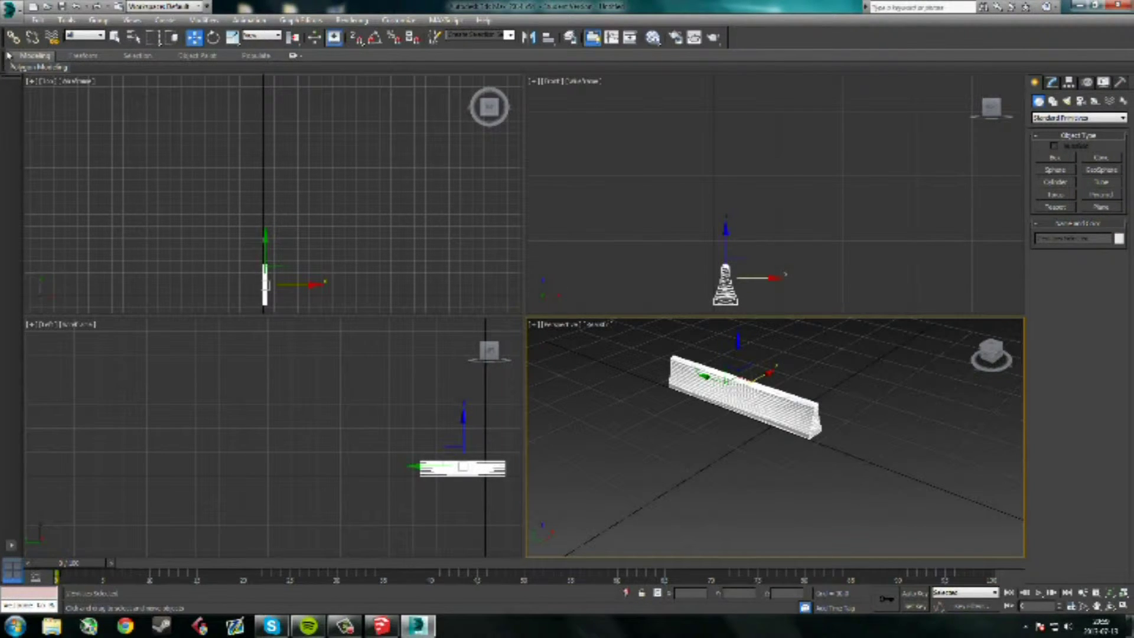
click(11, 8)
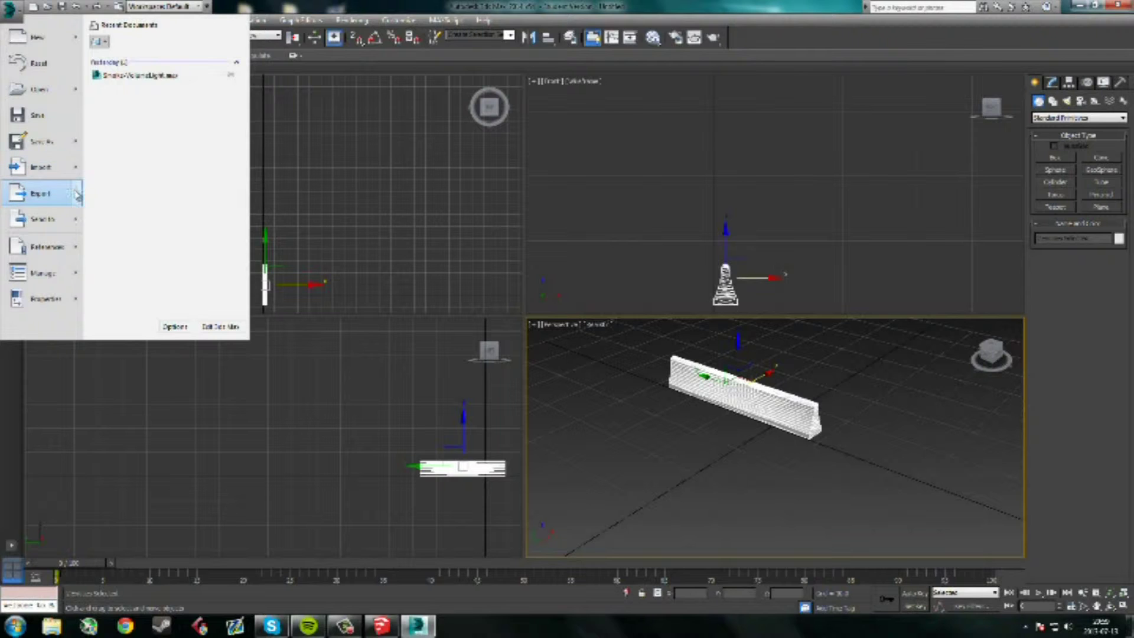
mouse_move(76, 195)
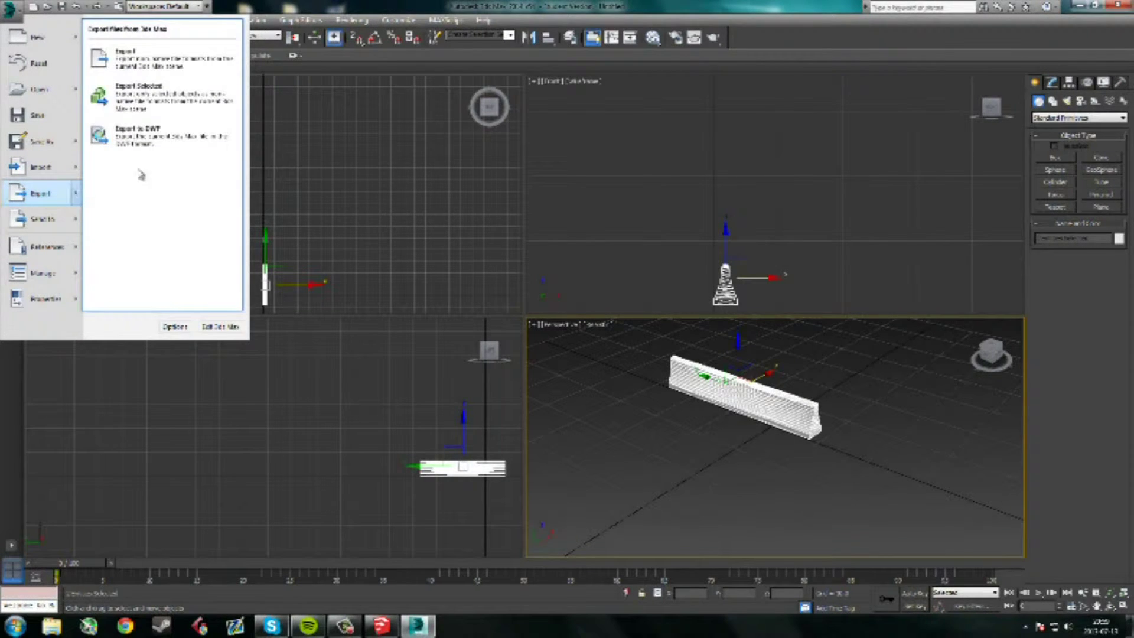
click(138, 106)
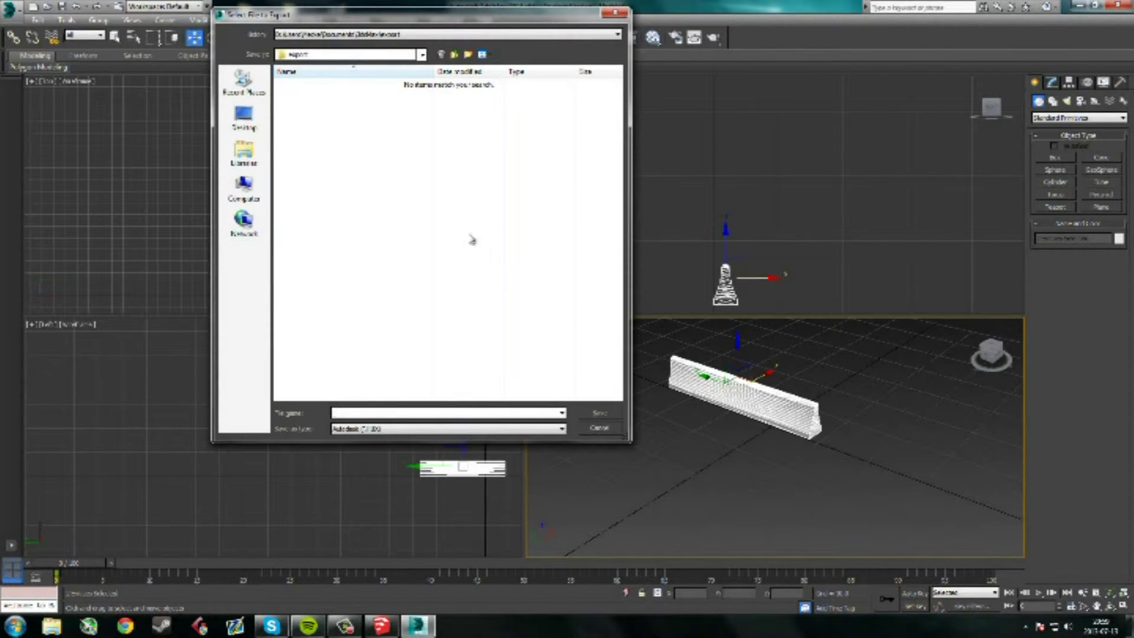
click(423, 429)
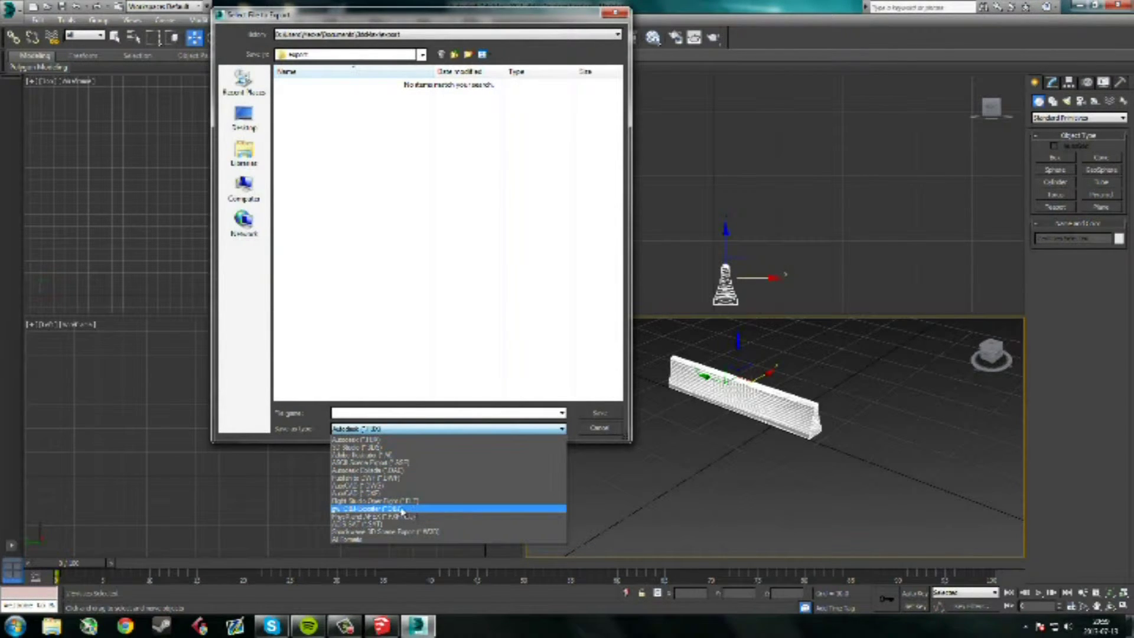
click(364, 511)
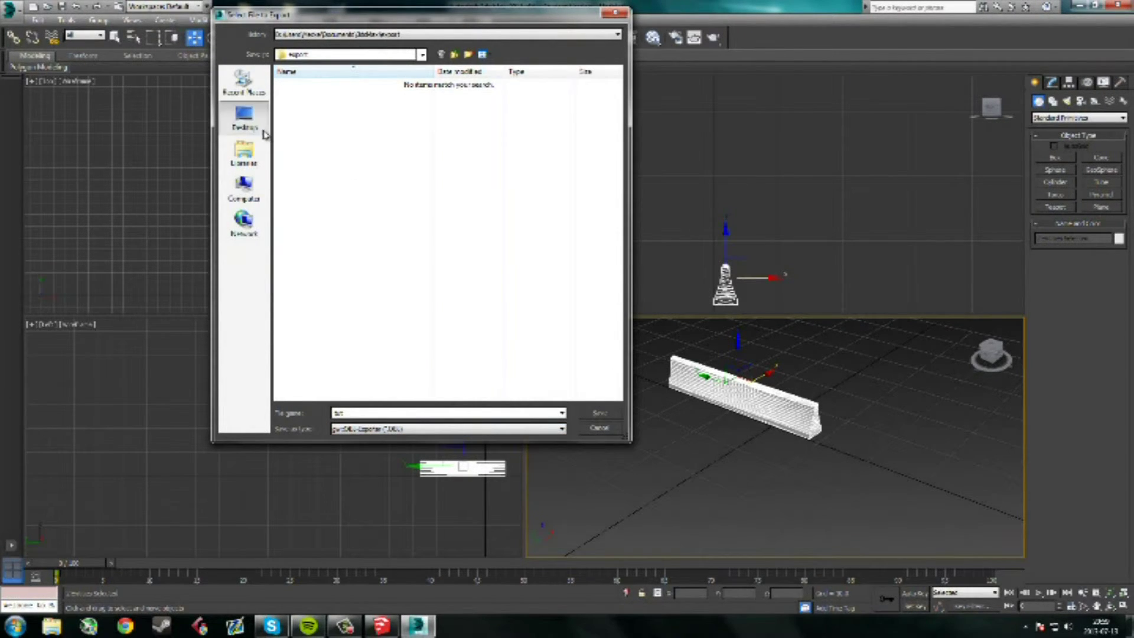
click(244, 115)
click(612, 413)
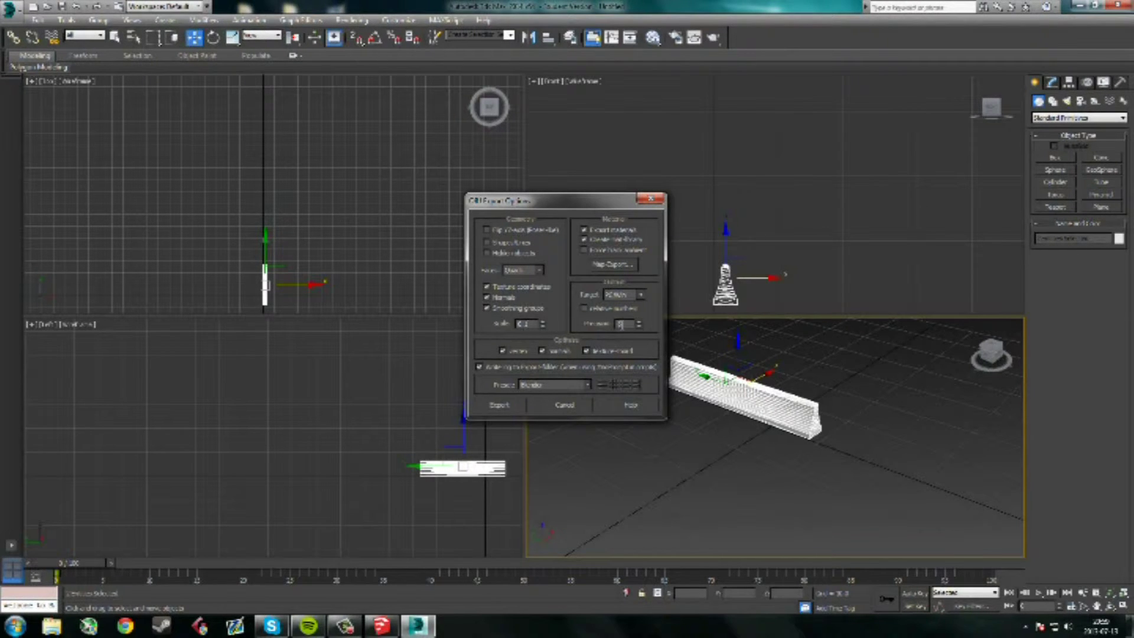
- Turn off materials, material library and Vertex options, run the OBJ export, and close 3ds Max
click(584, 230)
click(584, 240)
click(503, 351)
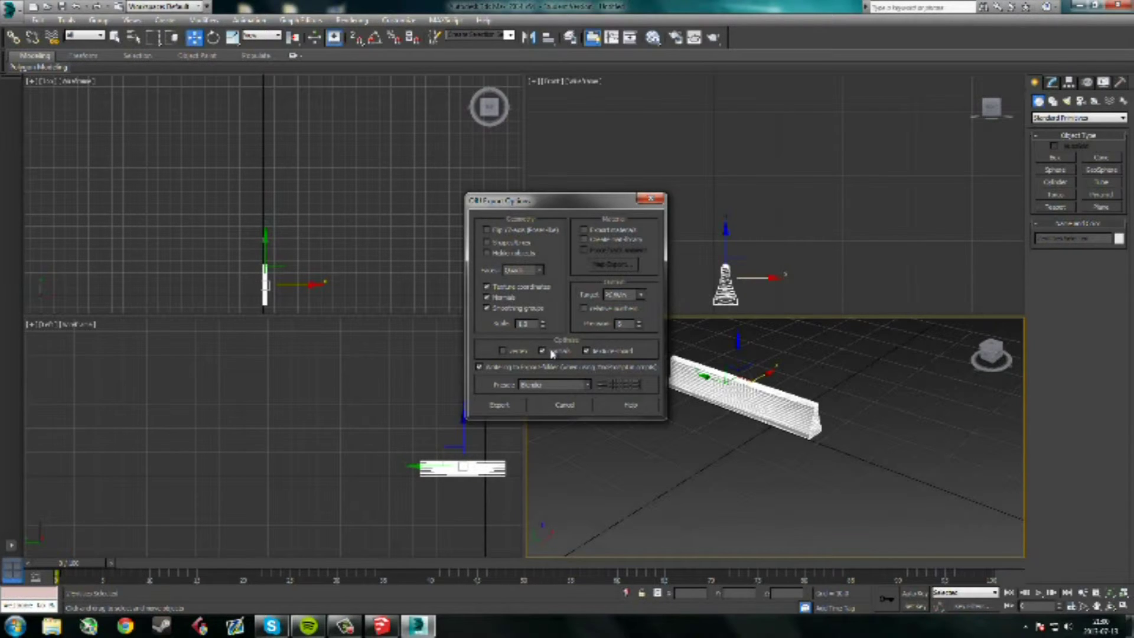
click(503, 410)
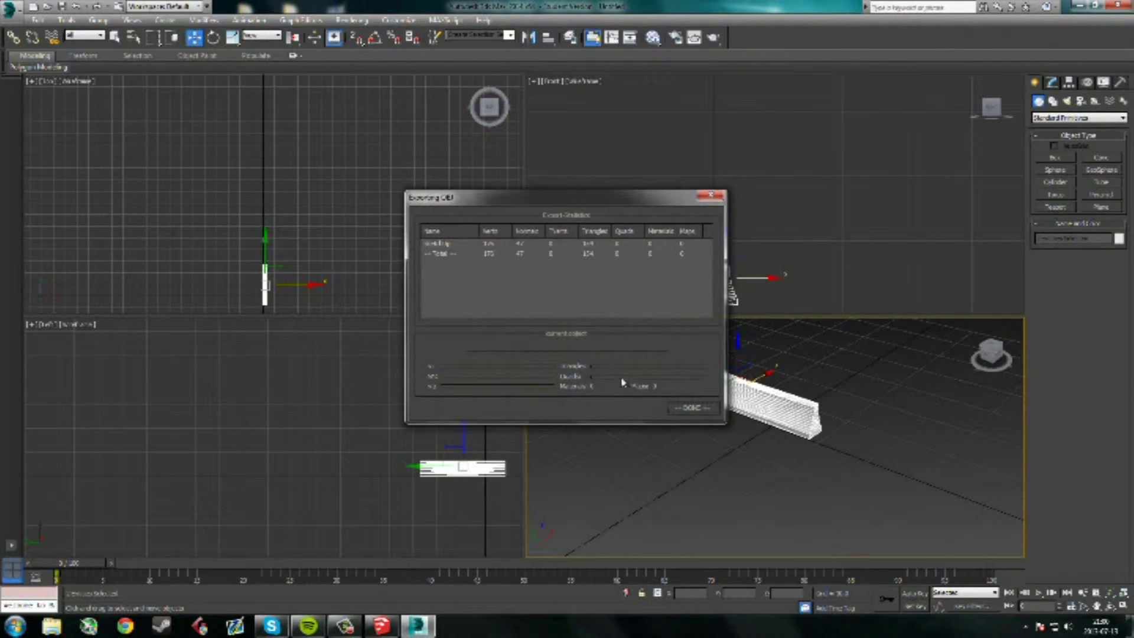
click(688, 408)
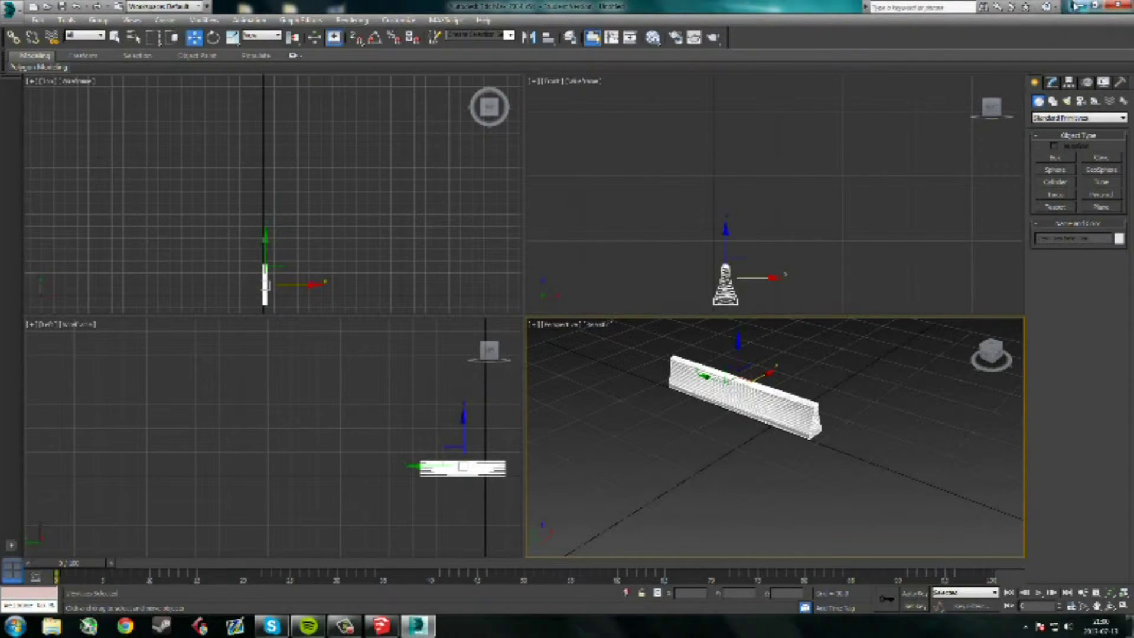
click(1111, 8)
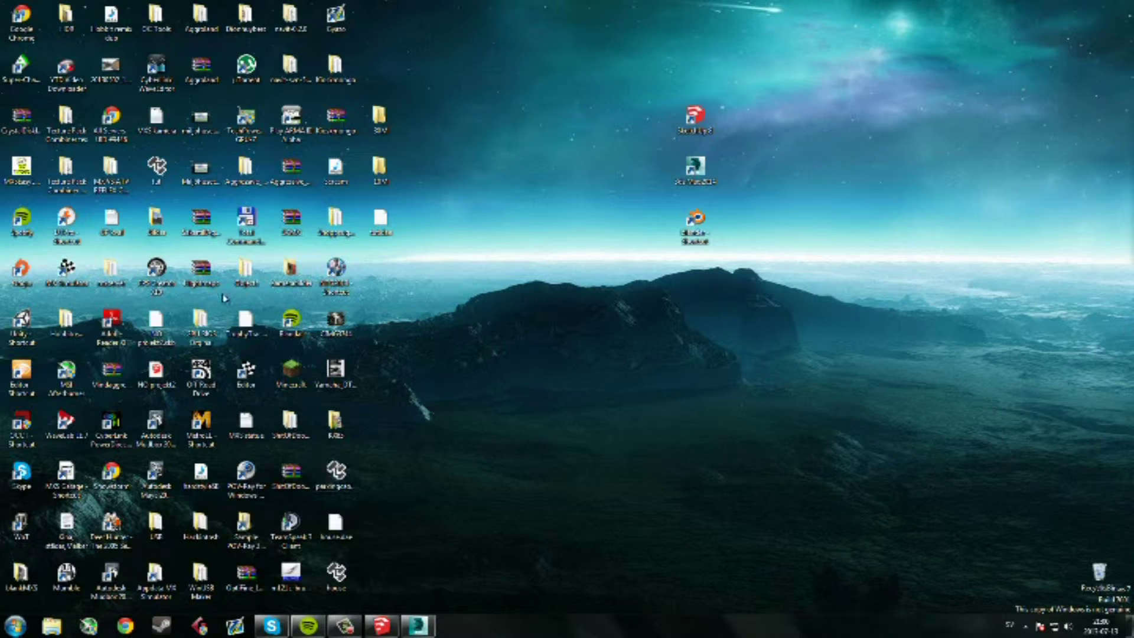
- Launch Blender from the desktop shortcut and dismiss its splash screen
drag(155, 167, 407, 264)
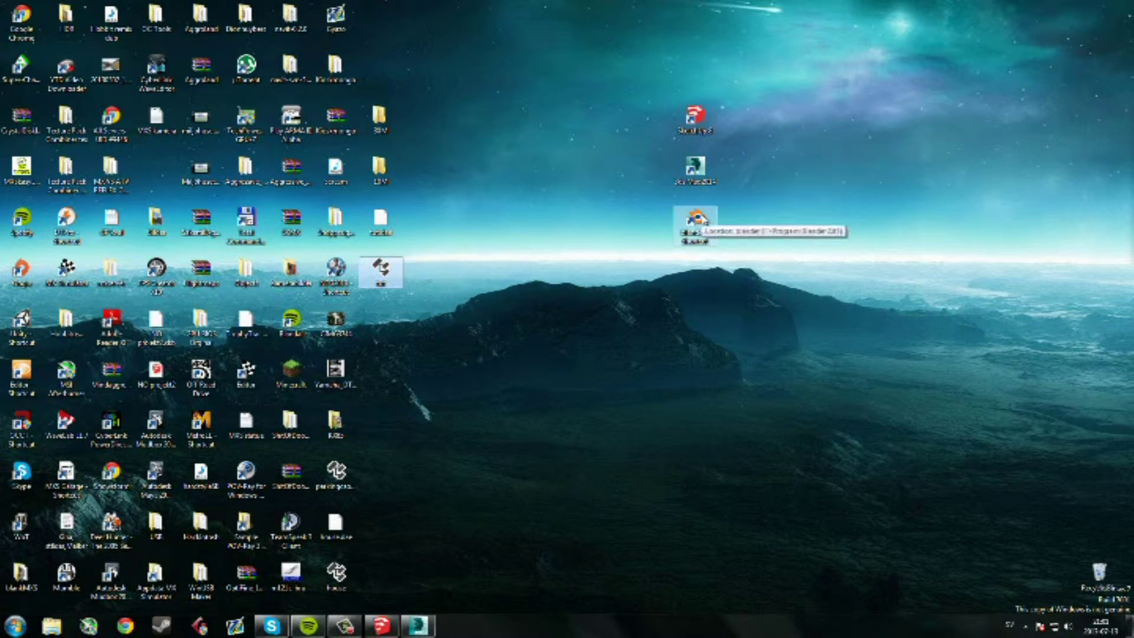
double_click(696, 221)
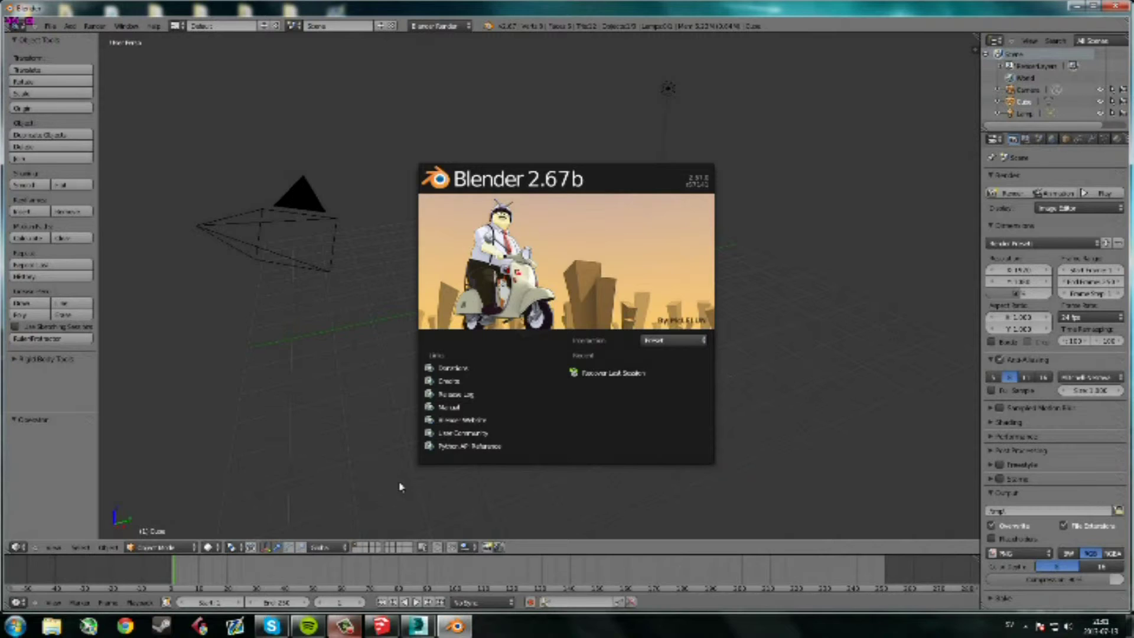
click(325, 365)
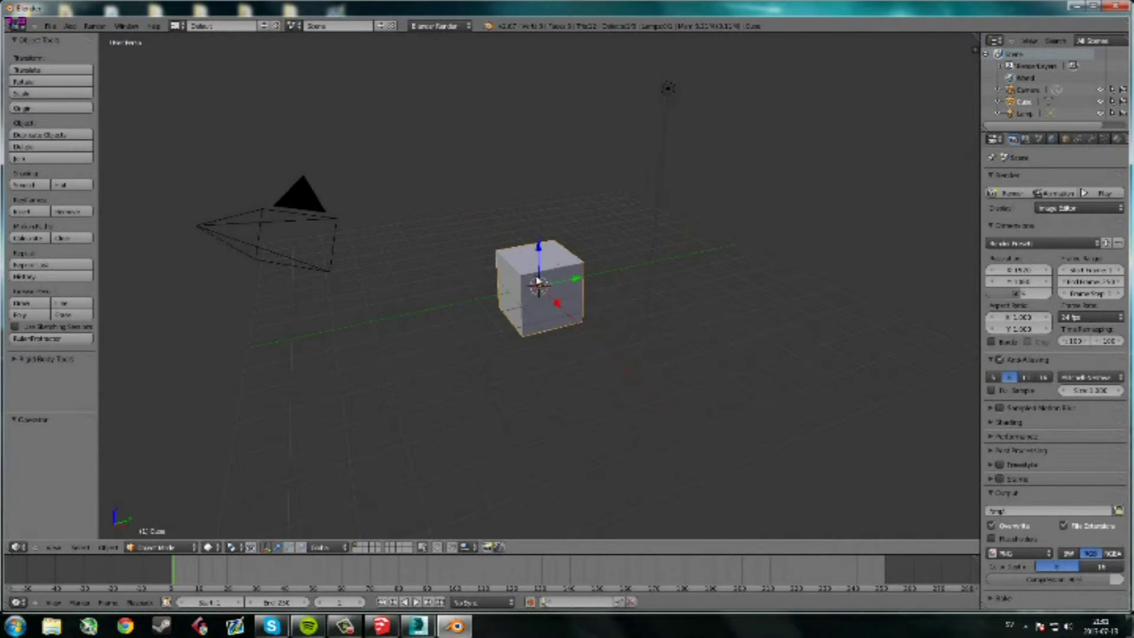
- Delete the default cube from the Blender scene
click(537, 278)
key(x)
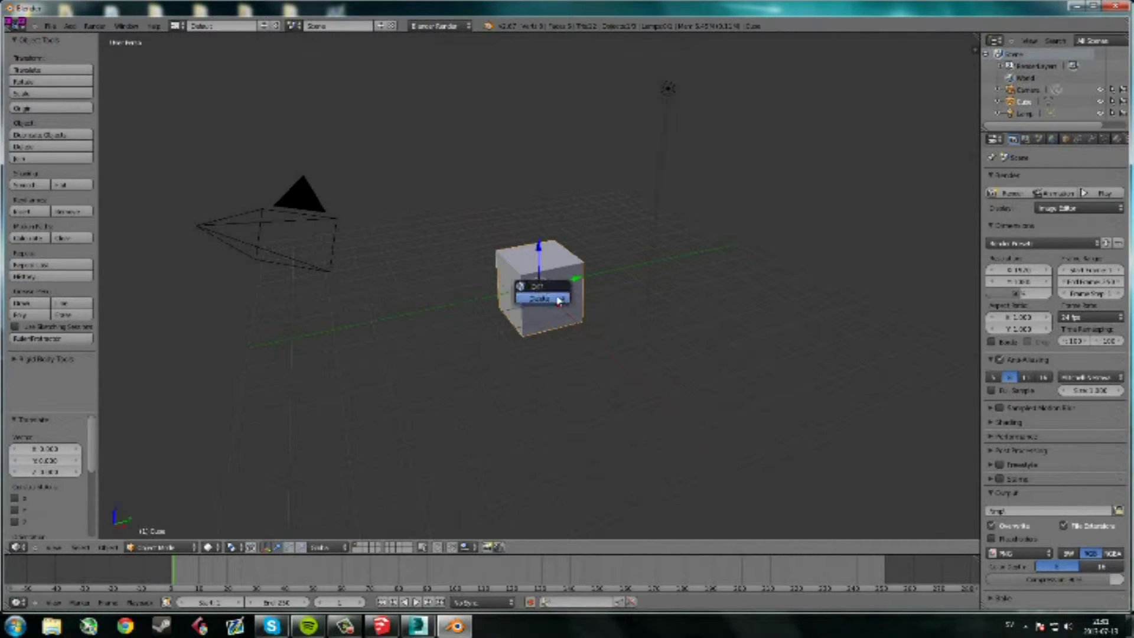
click(552, 302)
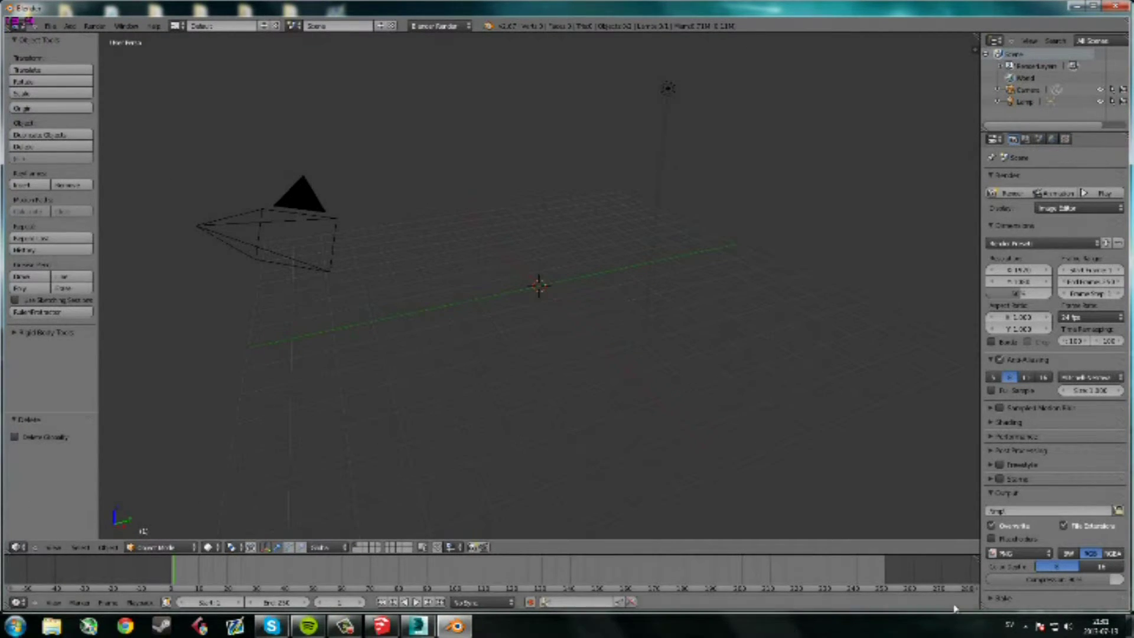
- Check a system tray application's options, then dismiss the tray popup
click(1022, 625)
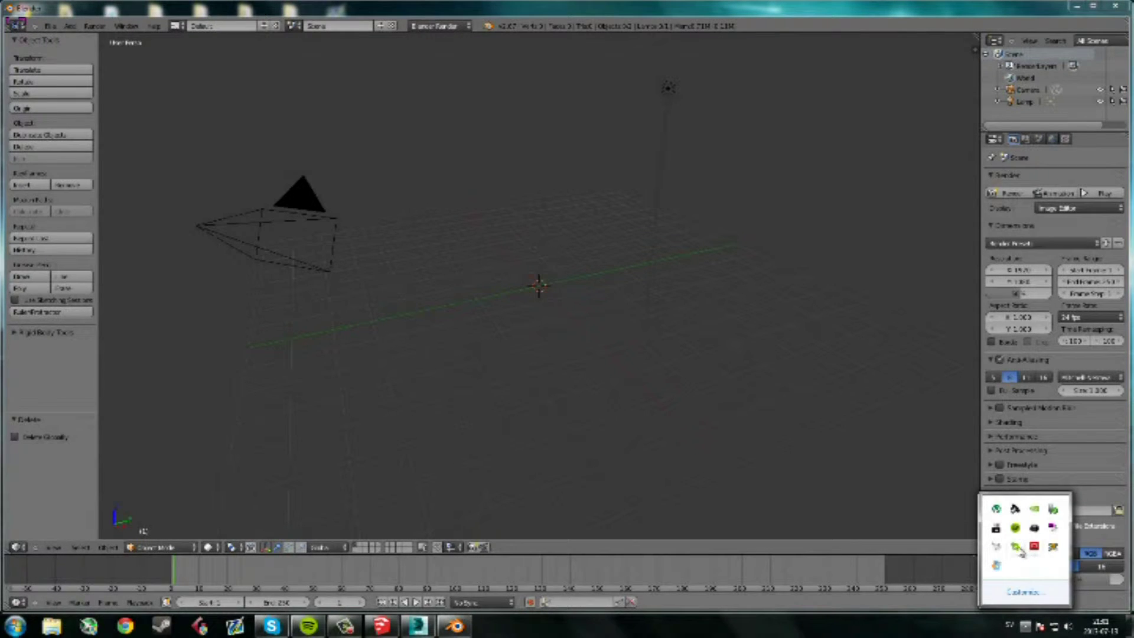
right_click(994, 549)
click(785, 392)
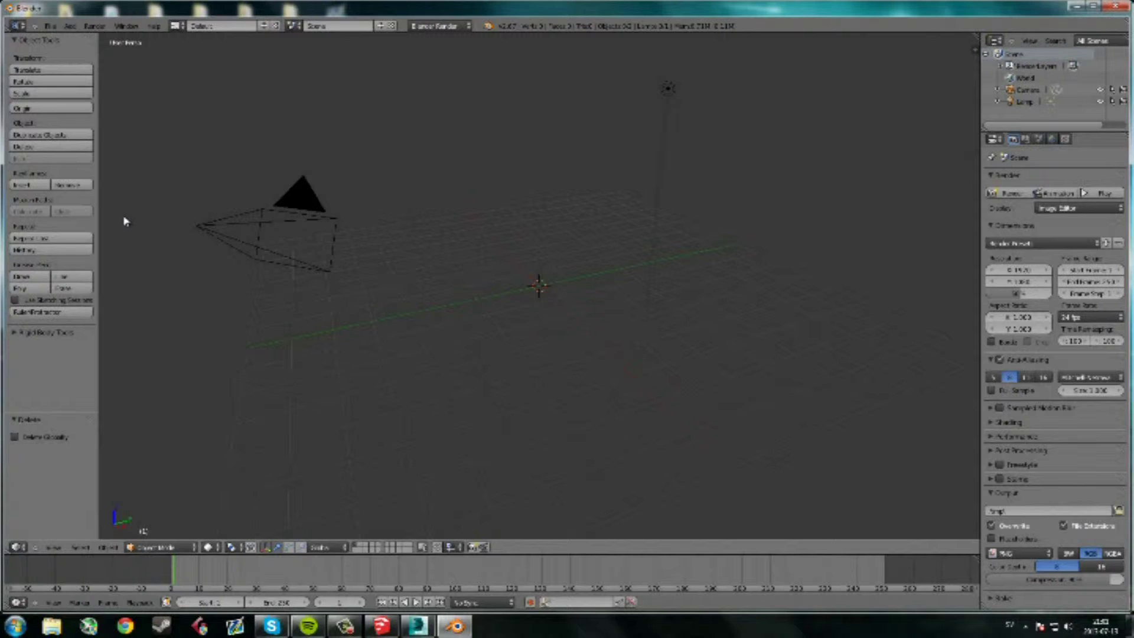
- Open the File menu in Blender's top header
click(50, 26)
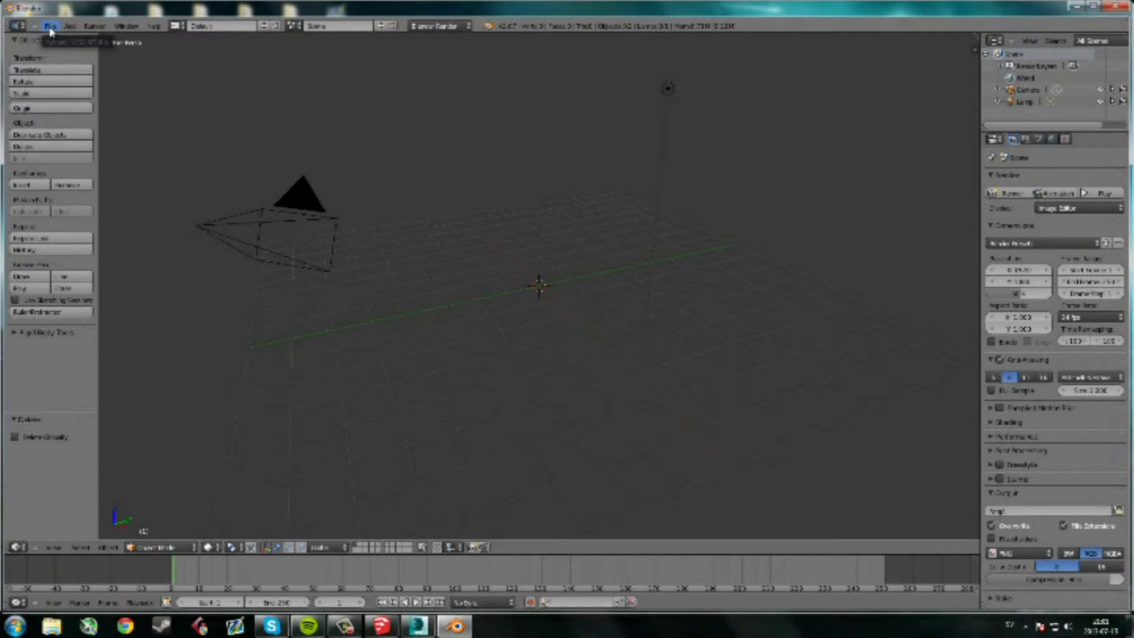
click(51, 26)
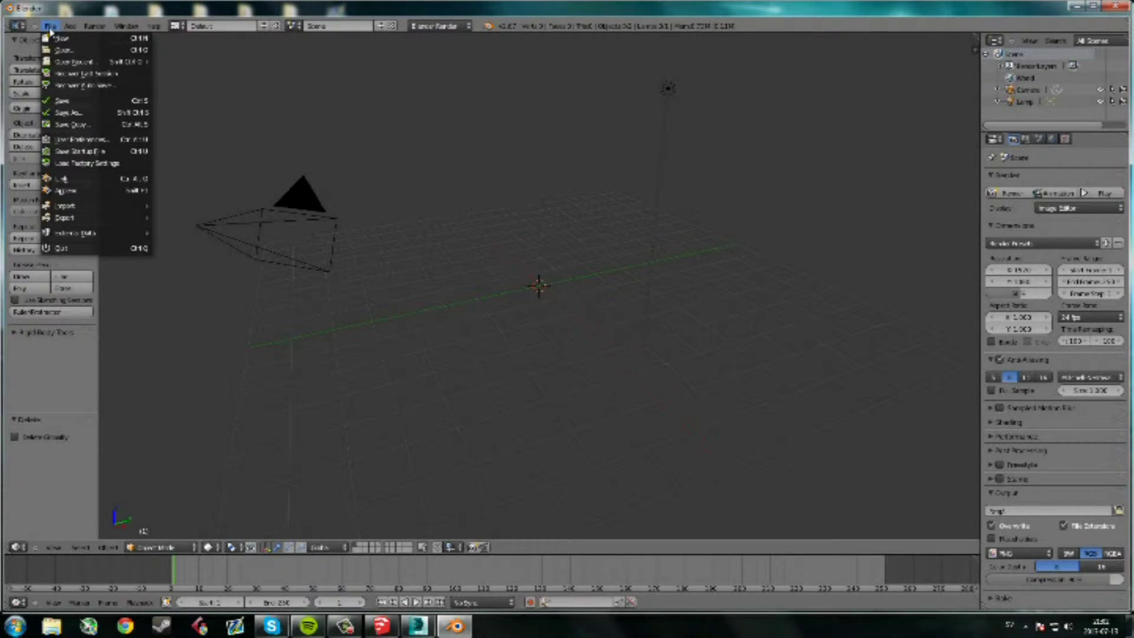
- Open User Preferences on the Add-ons tab, backing out of Install from File
click(74, 140)
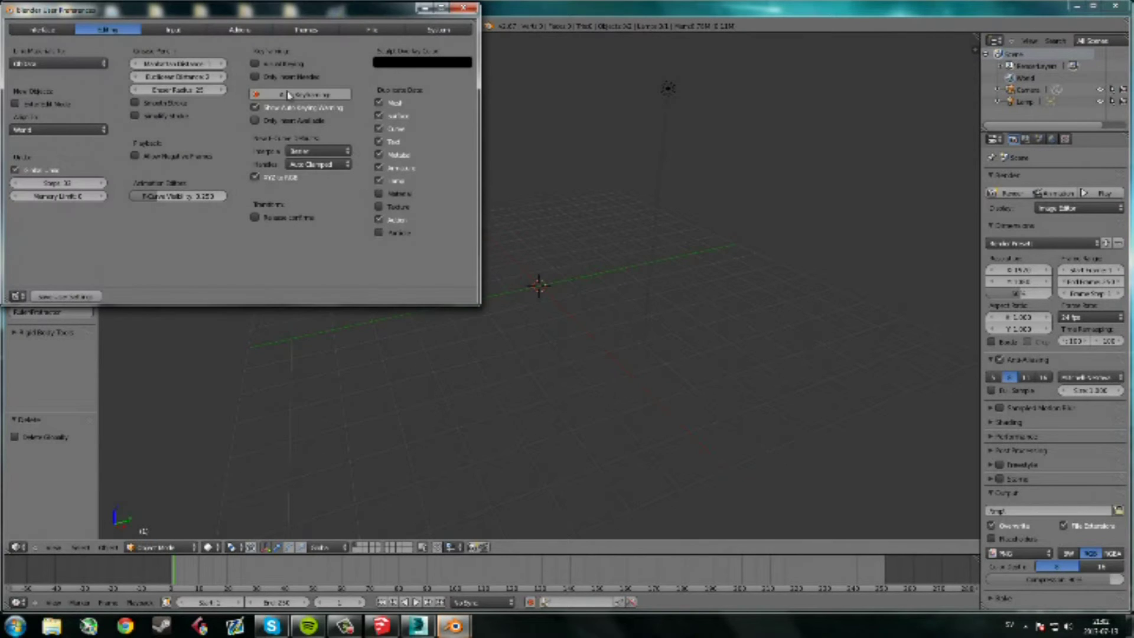
click(257, 30)
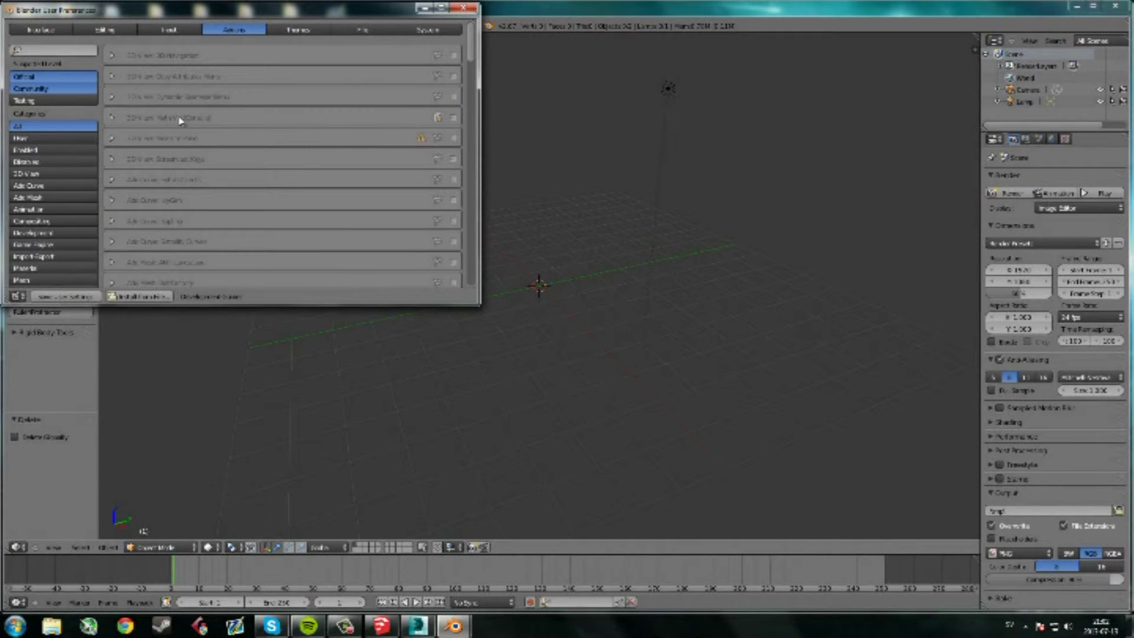
scroll(212, 220, down, 2)
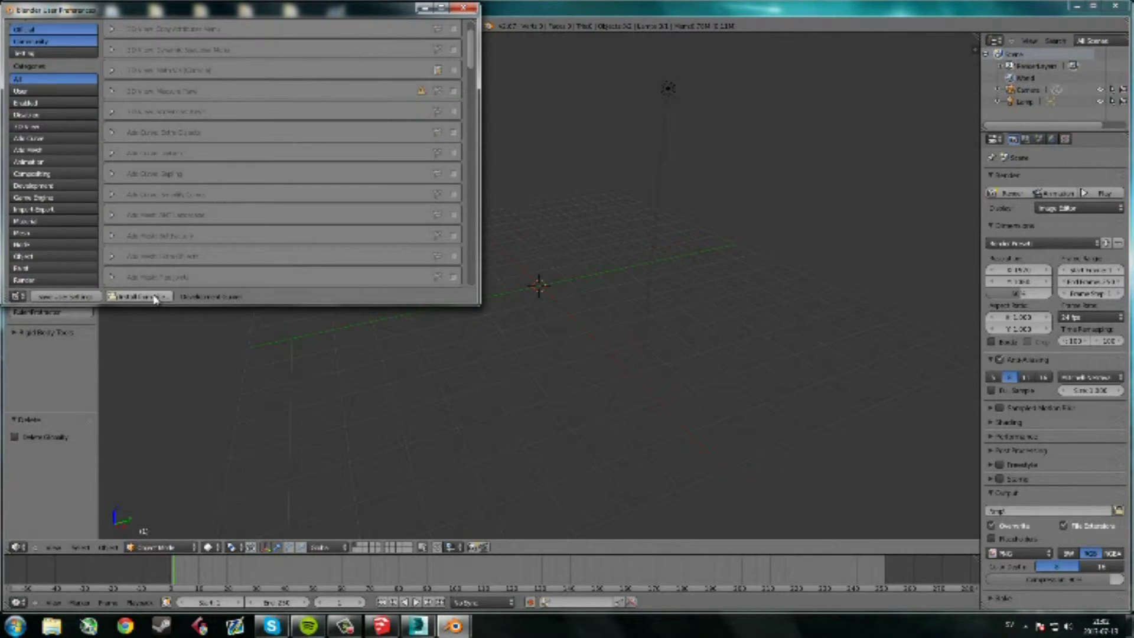
click(154, 297)
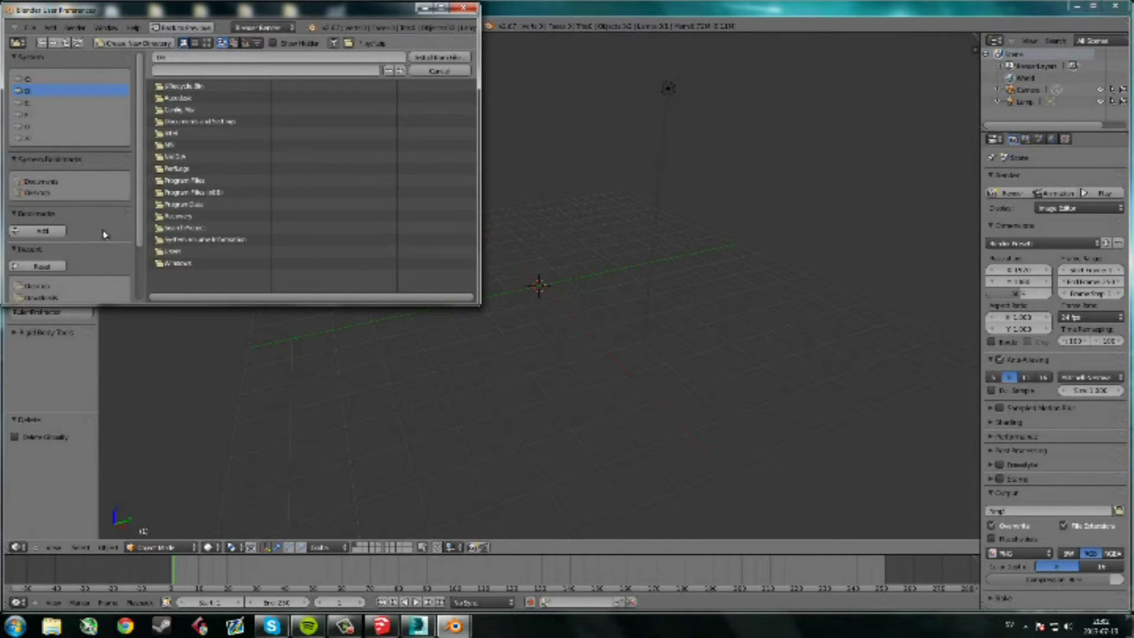
click(440, 71)
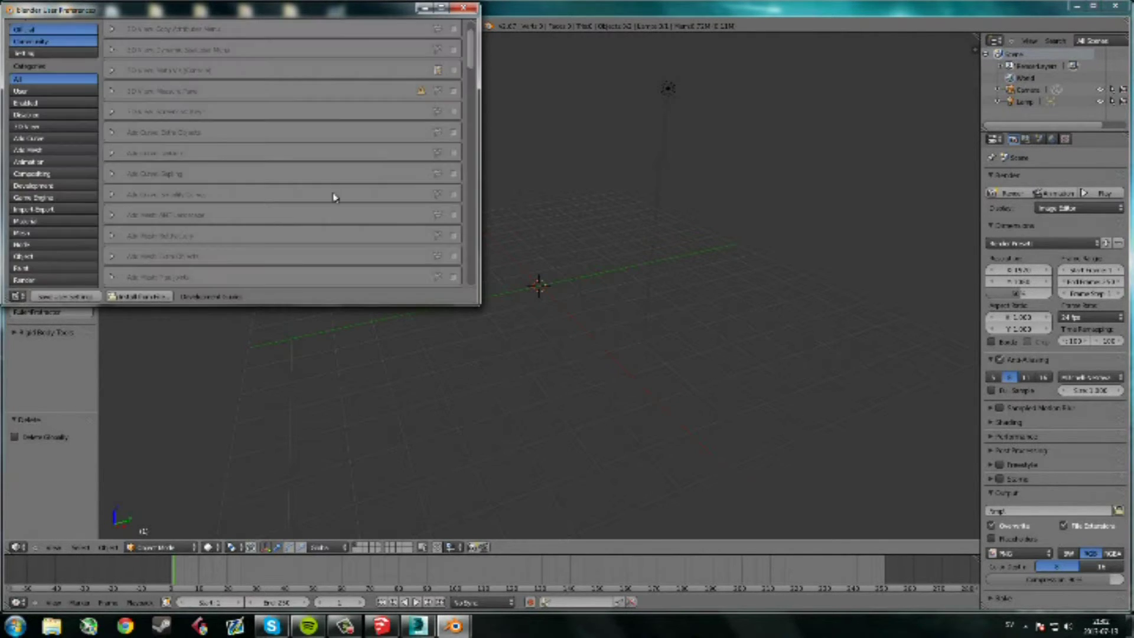
- Enable the Wavefront OBJ Import-Export add-on and close the preferences window
scroll(237, 154, up, 2)
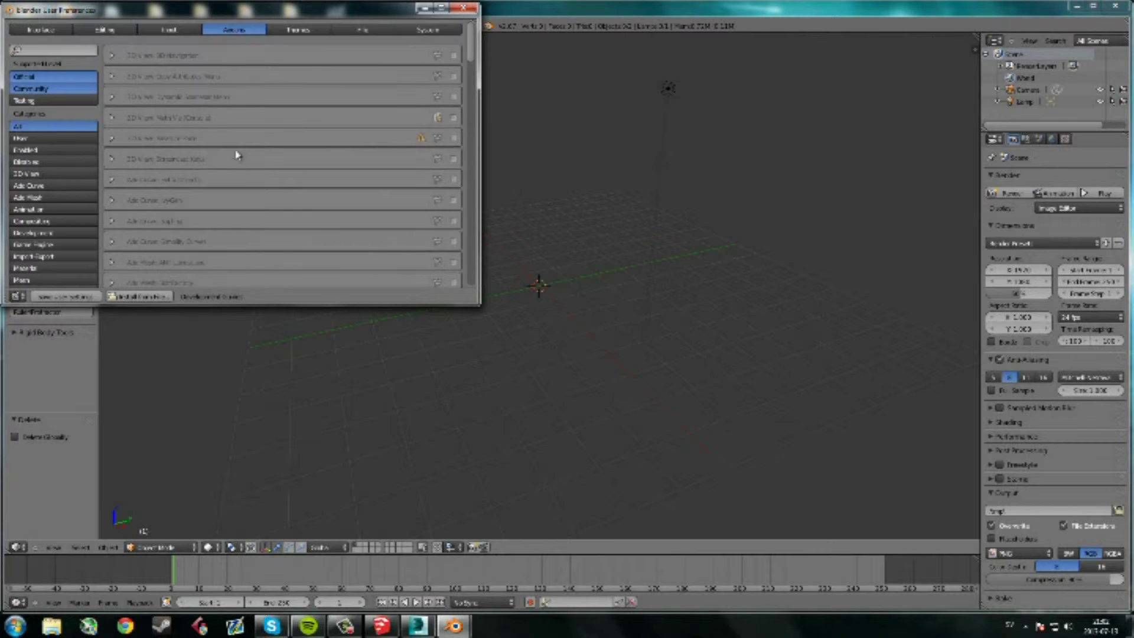
scroll(140, 177, down, 1)
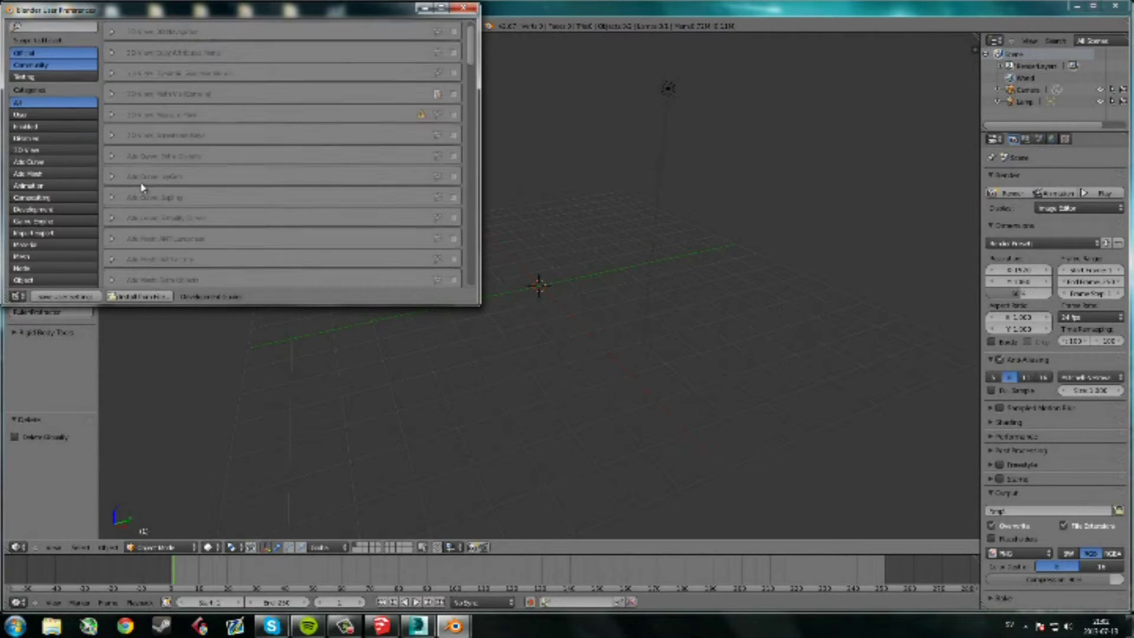
scroll(140, 187, down, 2)
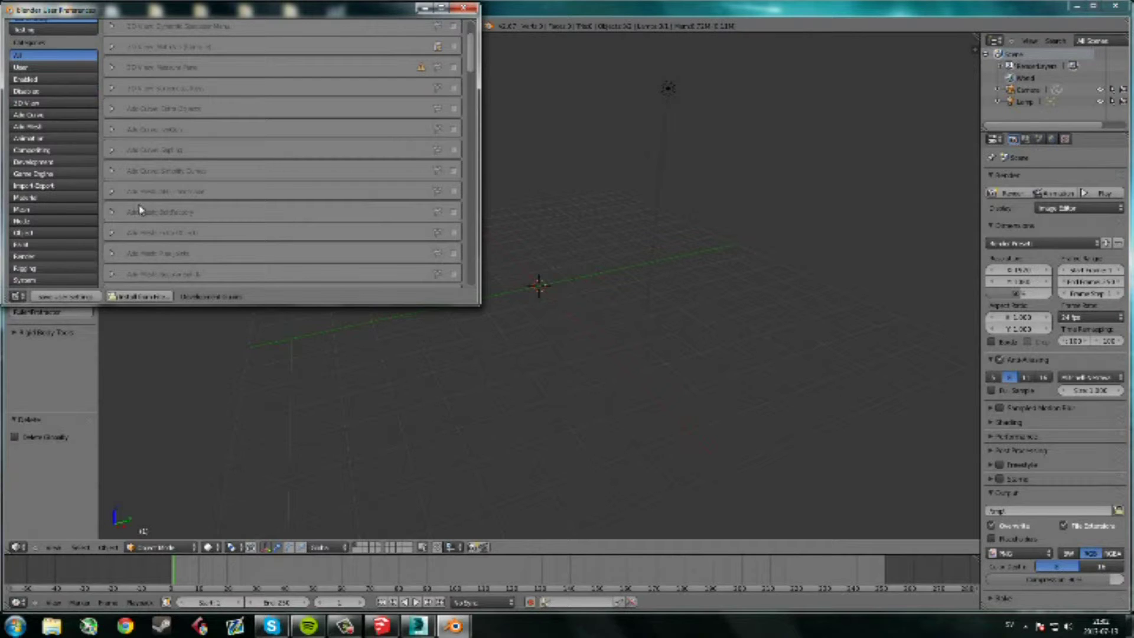
scroll(142, 233, down, 10)
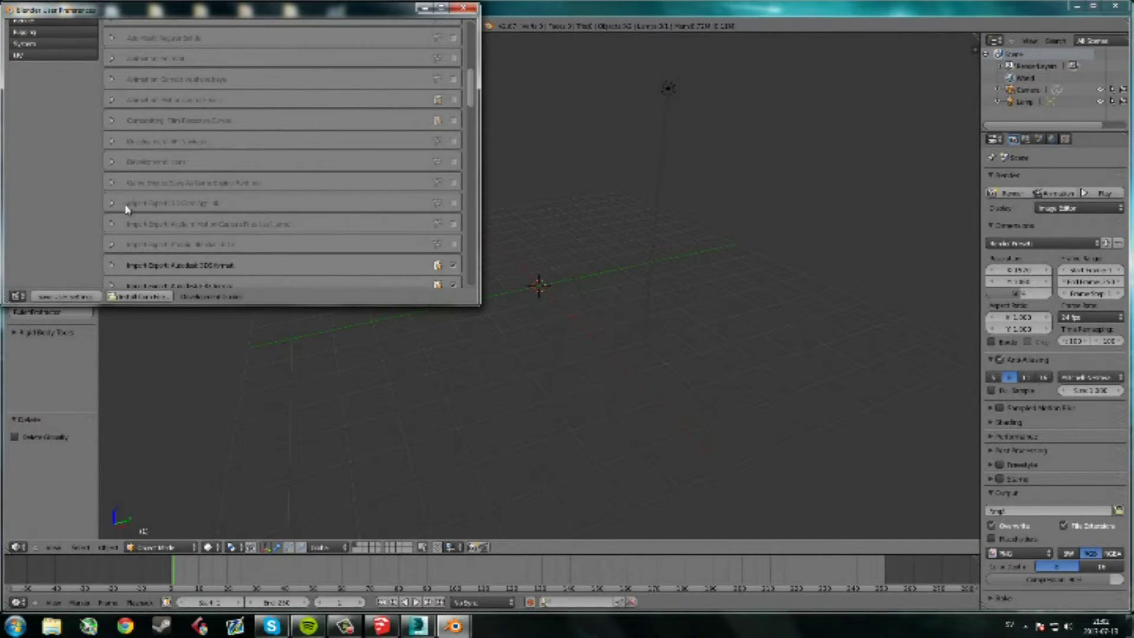
scroll(131, 240, down, 1)
scroll(132, 244, down, 7)
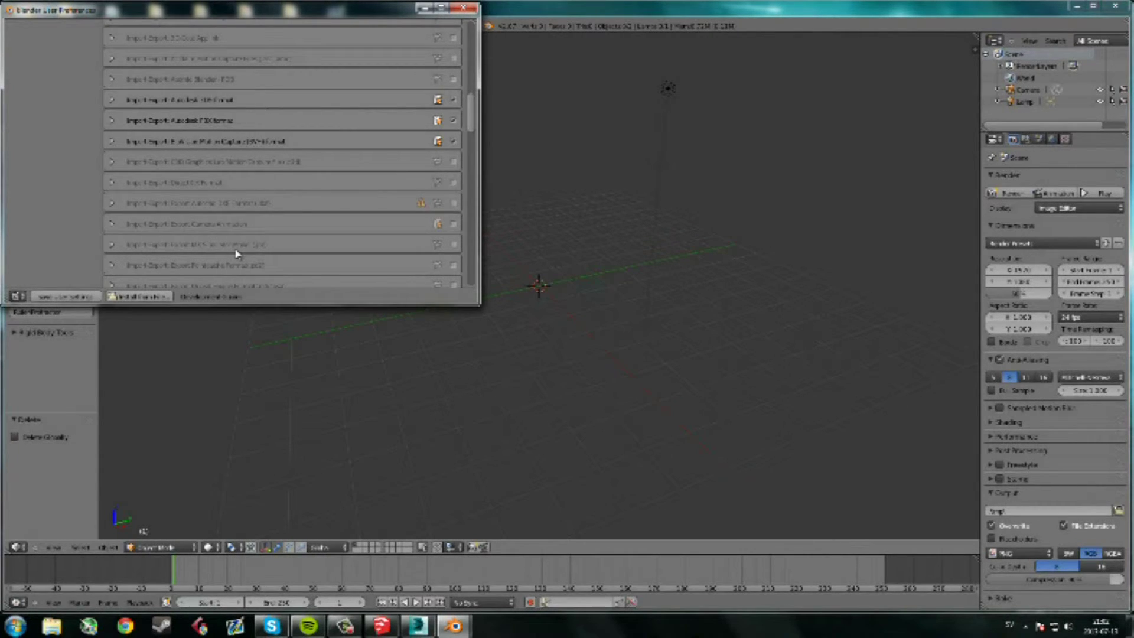
click(453, 245)
click(464, 8)
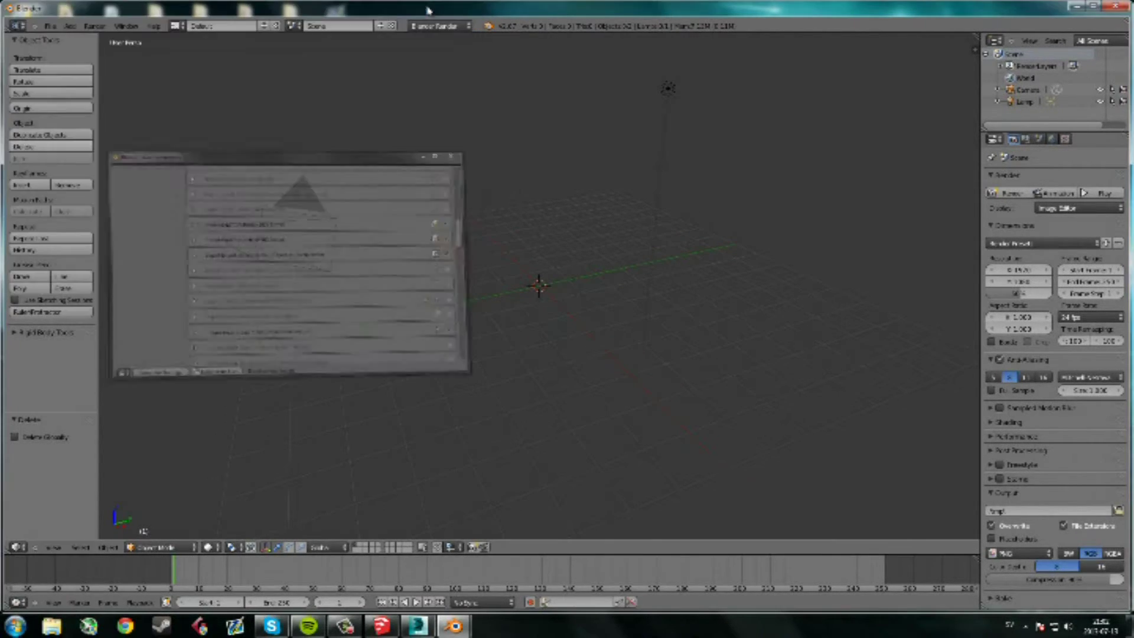
- Close the User Preferences window
mouse_move(454, 625)
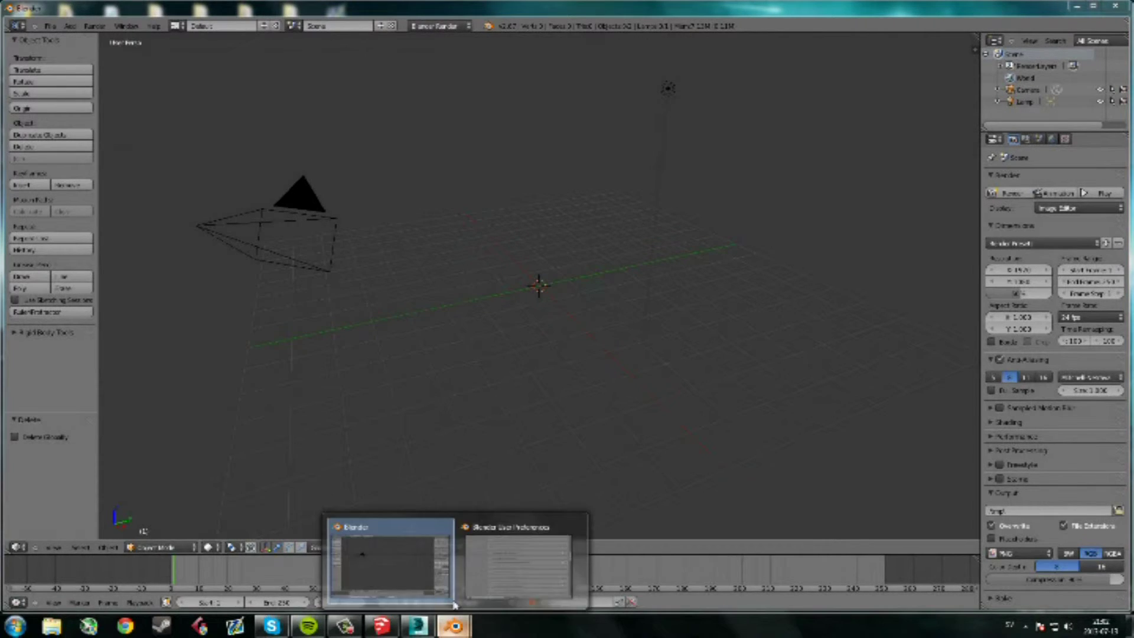
click(521, 552)
click(464, 8)
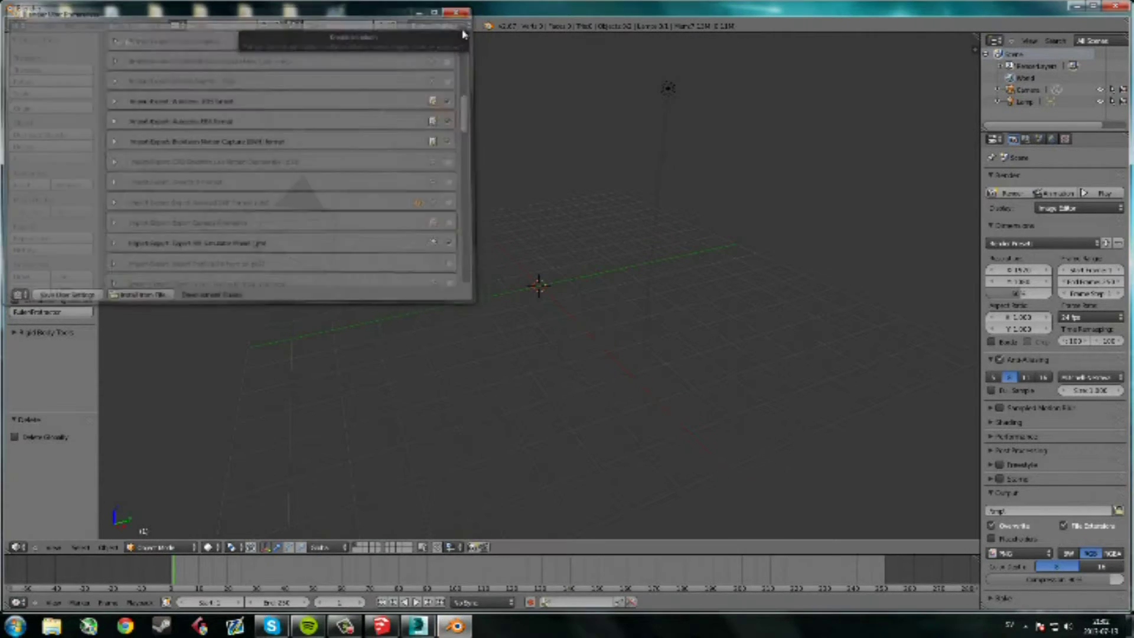
- Import the barrier Wavefront OBJ file from the Desktop into the scene
click(50, 26)
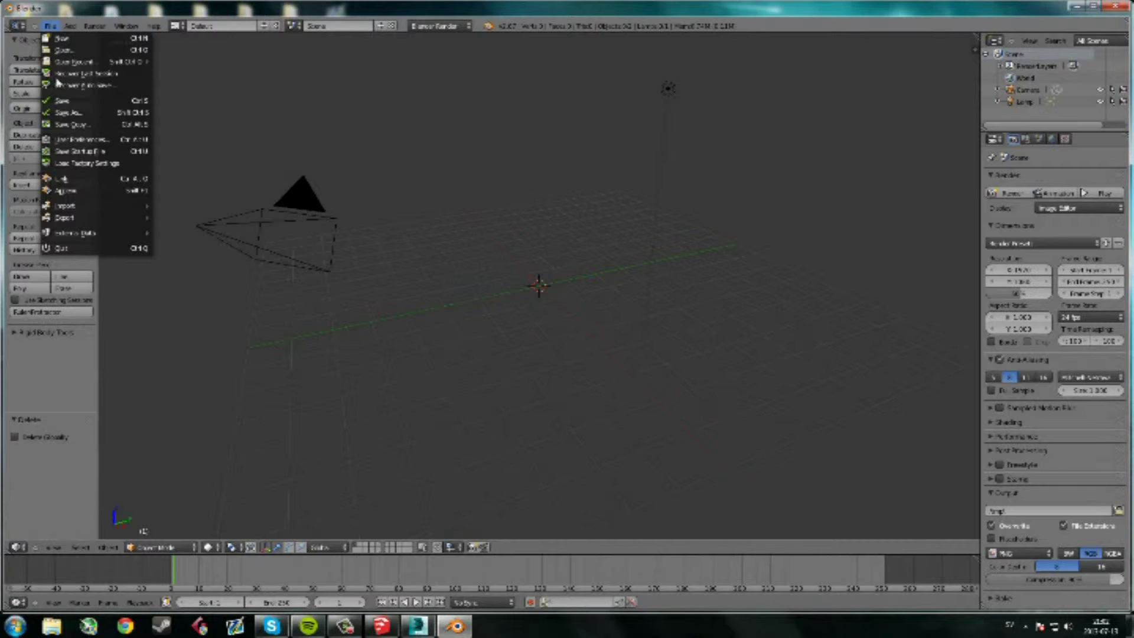
mouse_move(101, 212)
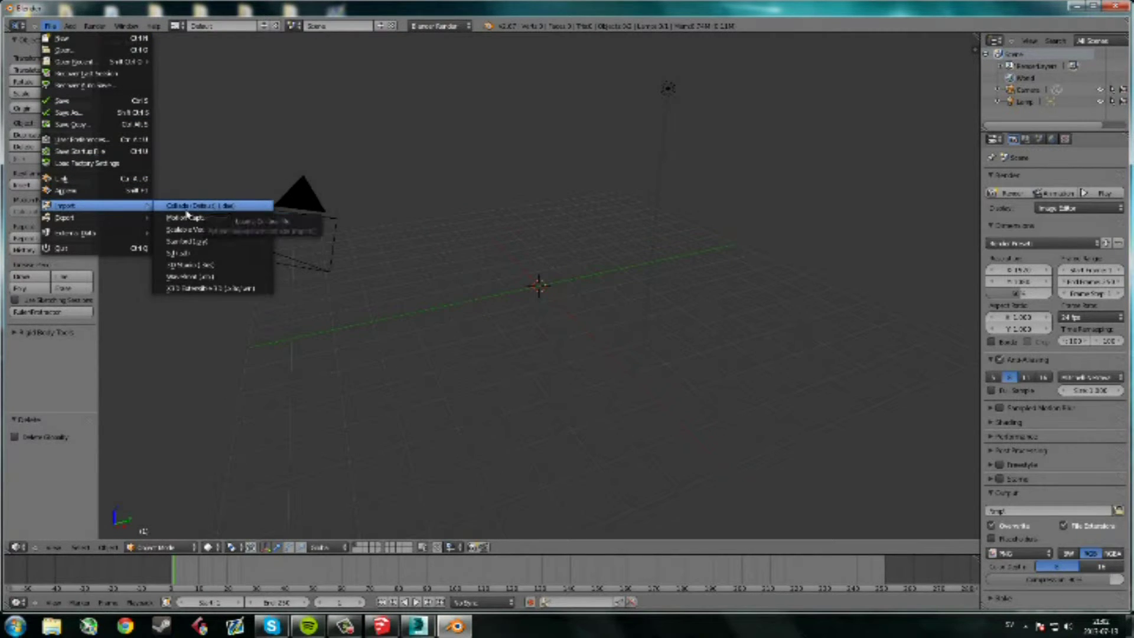
click(208, 278)
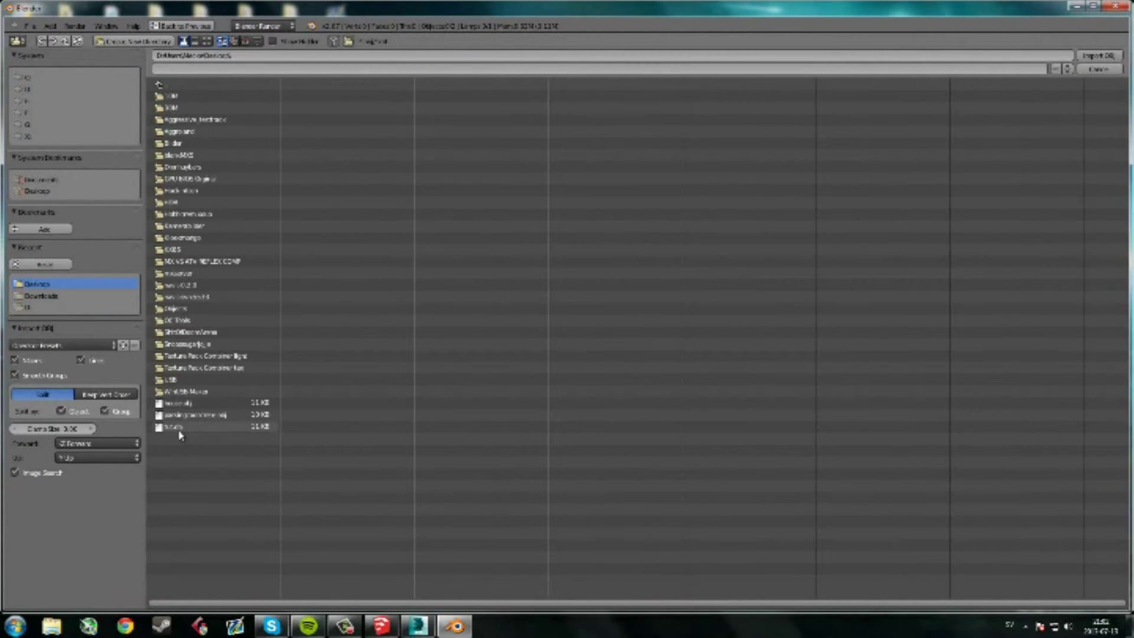
double_click(178, 430)
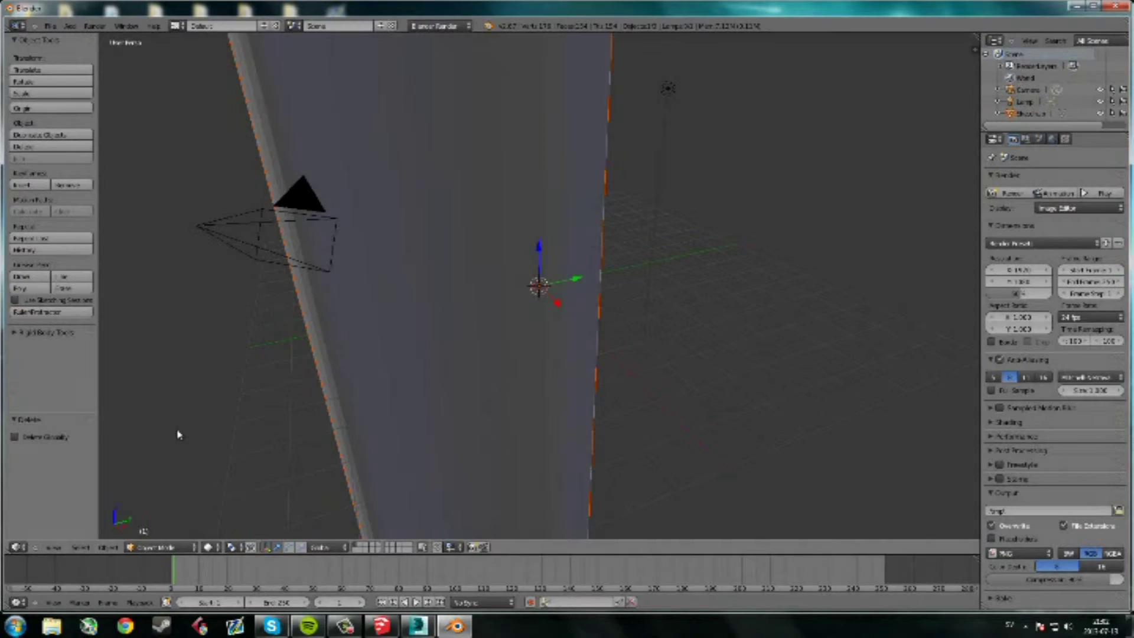
- Rotate the barrier 270° about the X axis to stand it upright
click(28, 82)
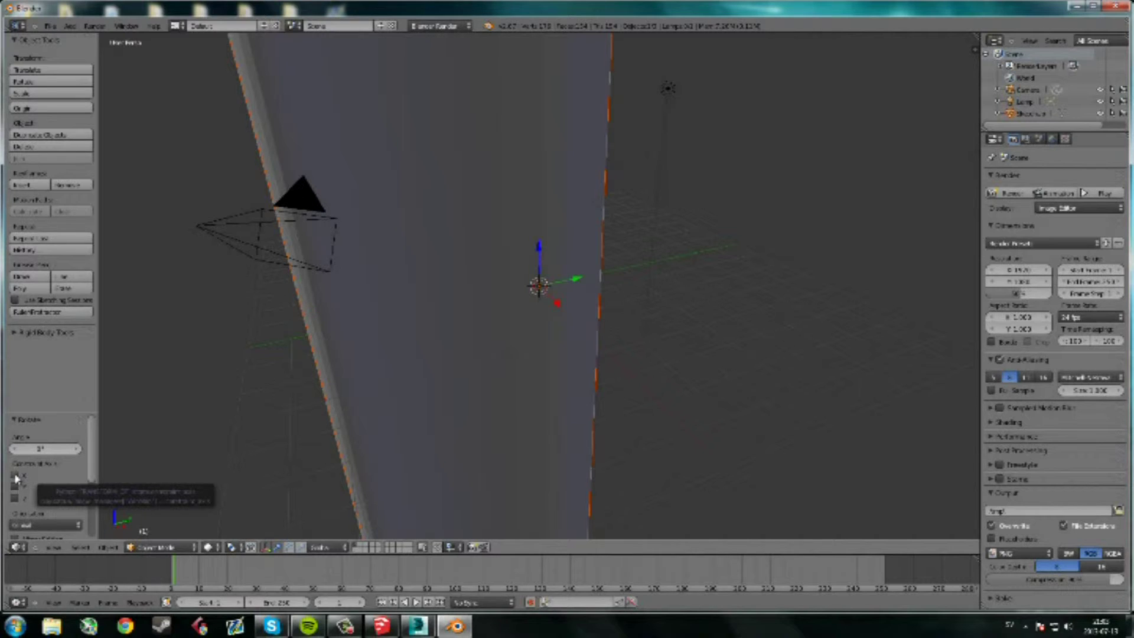
click(16, 477)
click(43, 450)
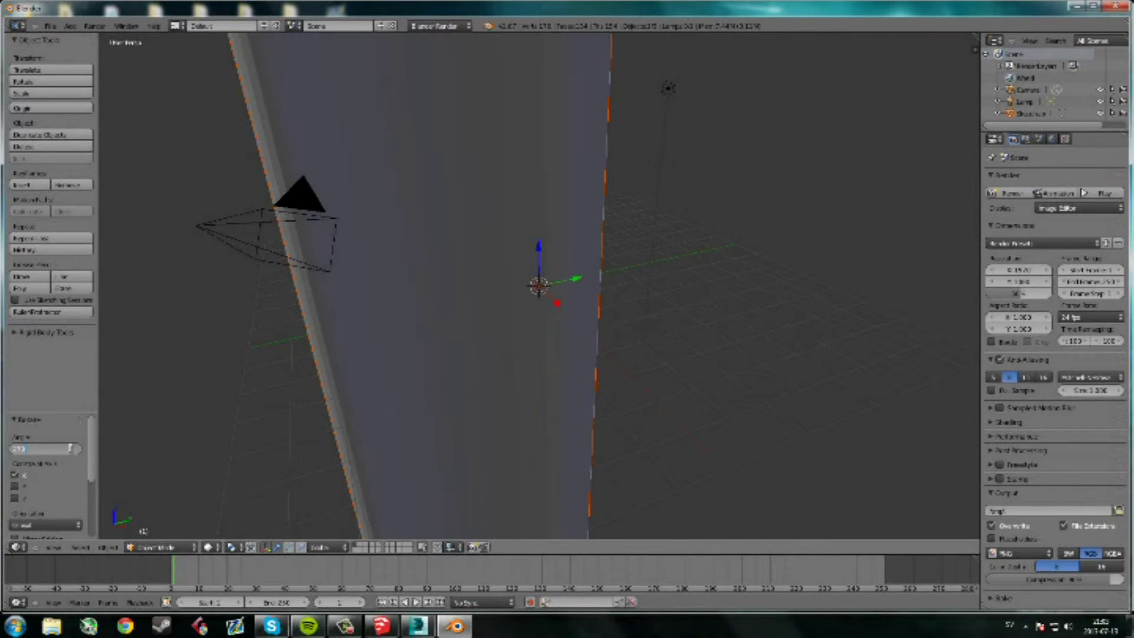
key(Return)
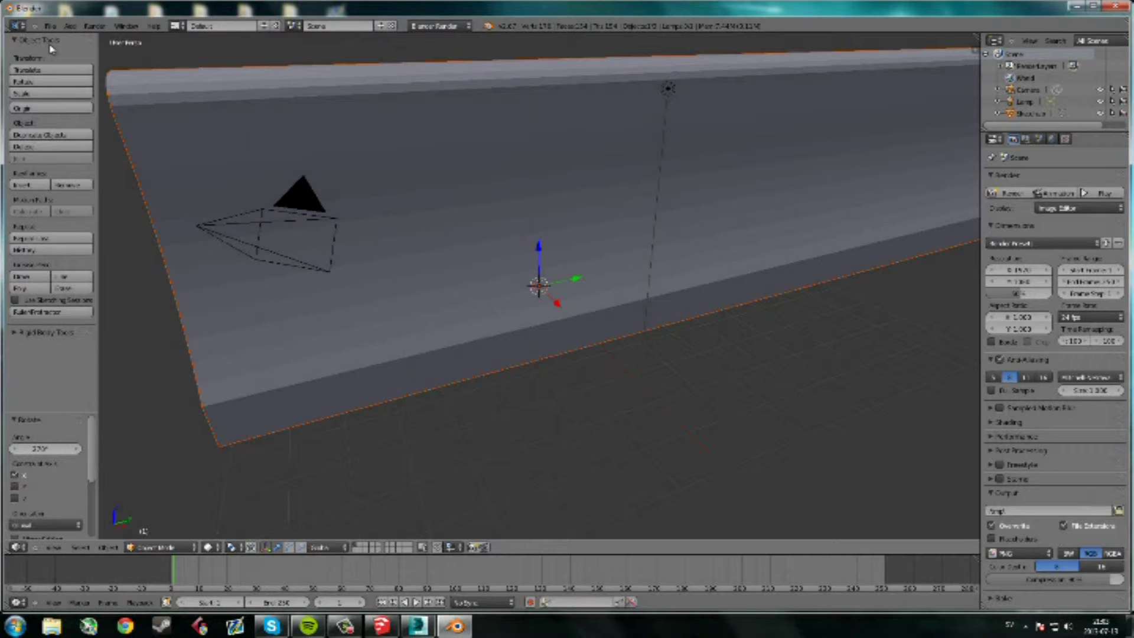
- Scale the barrier down to a much smaller size, then switch over to 3ds Max
click(31, 97)
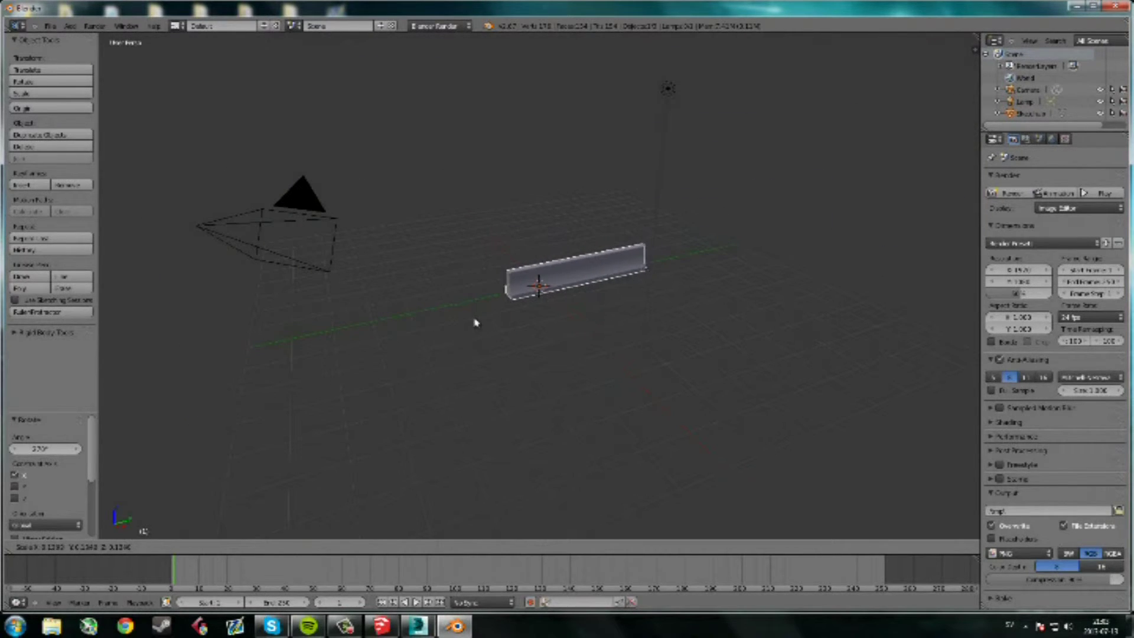
click(482, 317)
scroll(648, 245, up, 4)
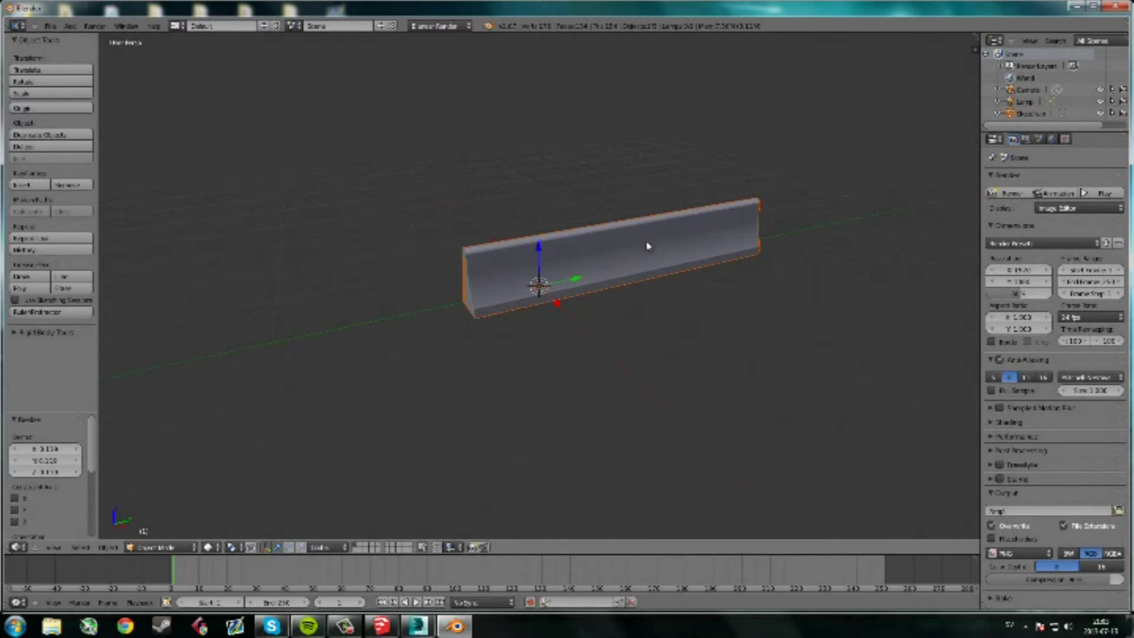
mouse_move(501, 286)
middle_down()
mouse_move(595, 296)
mouse_move(617, 327)
mouse_move(390, 368)
mouse_move(374, 268)
mouse_move(493, 299)
middle_up()
click(418, 626)
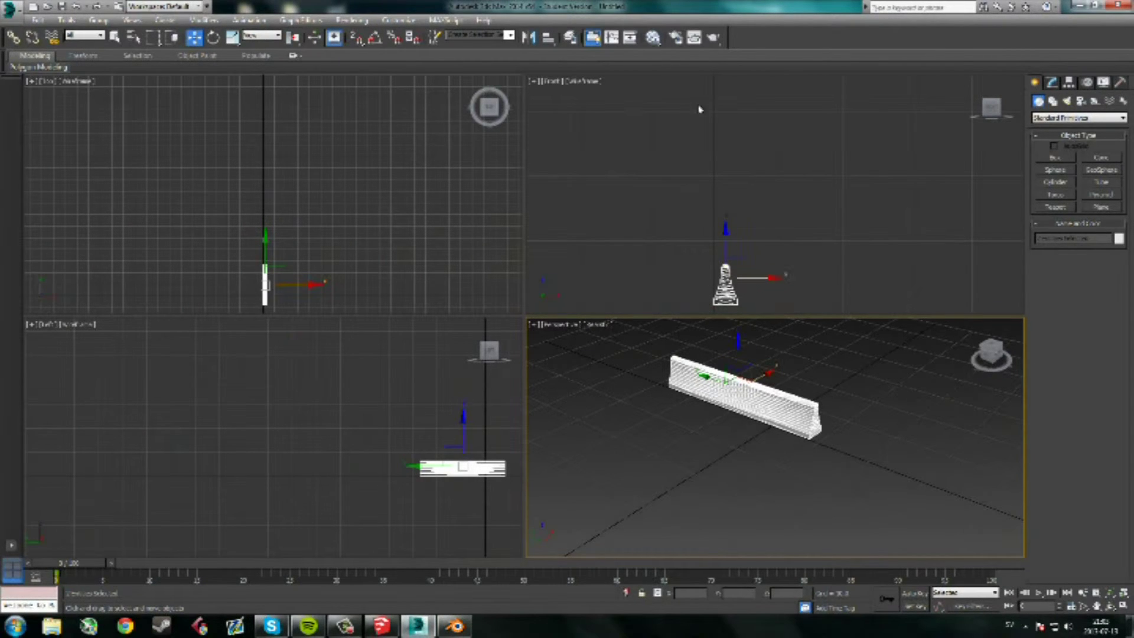
click(455, 626)
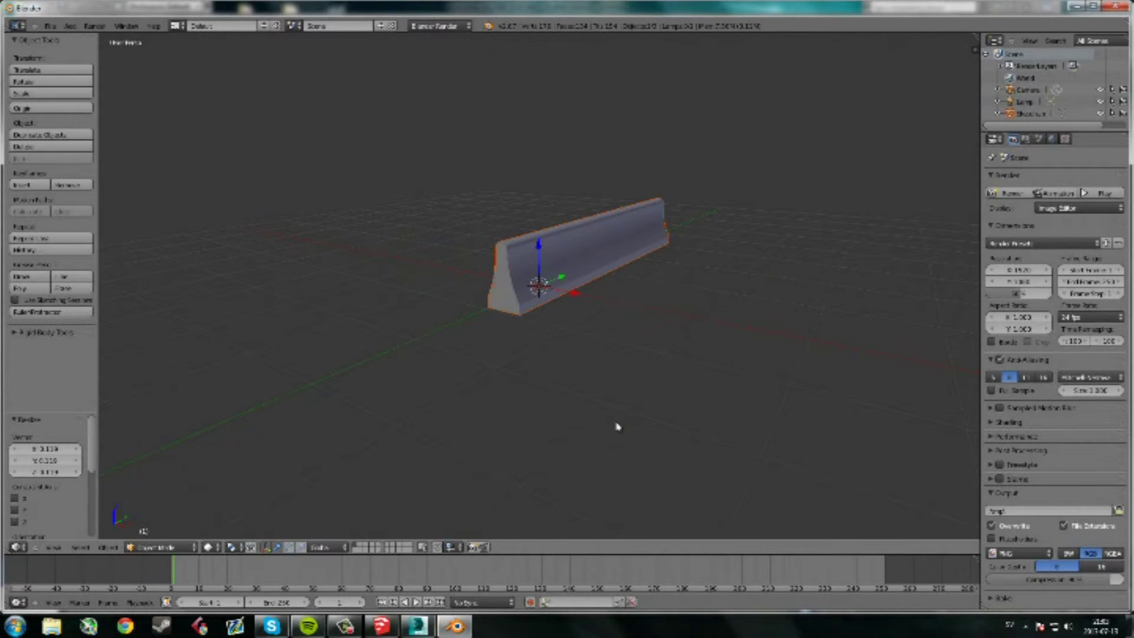
click(24, 95)
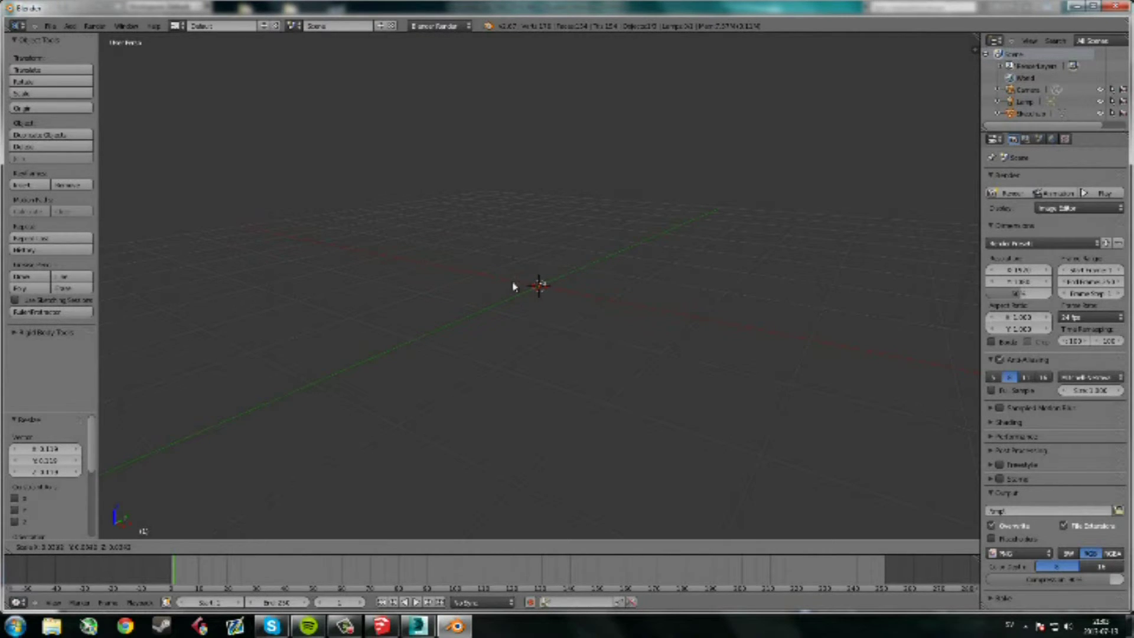
- Confirm the smaller barrier size, export it as an MX Simulator mesh, and minimise Blender
click(5, 236)
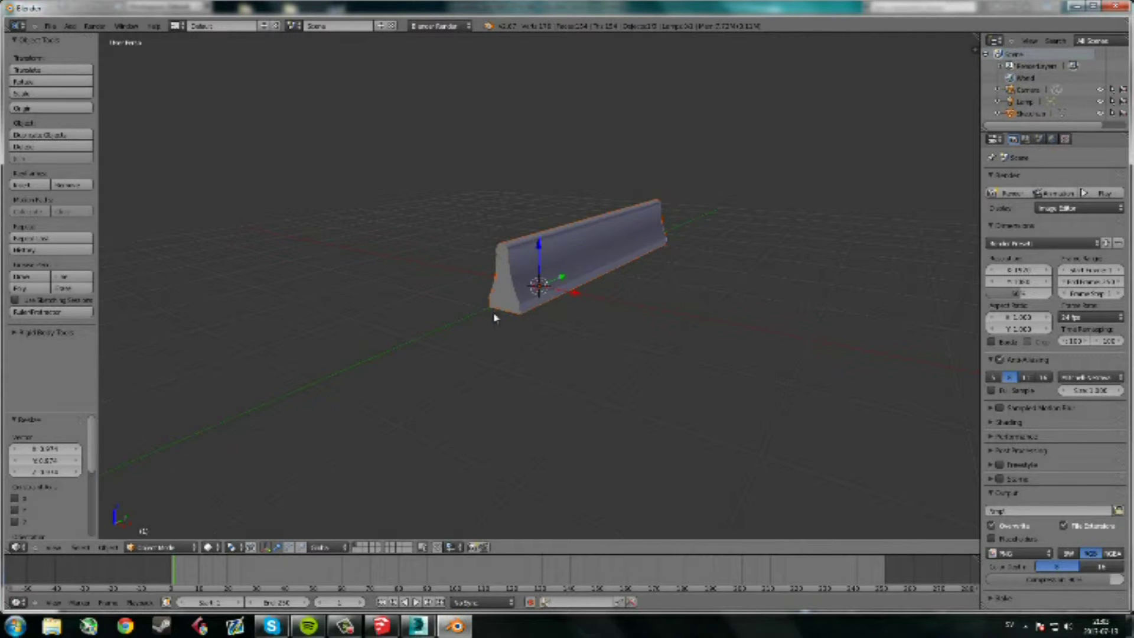
click(49, 26)
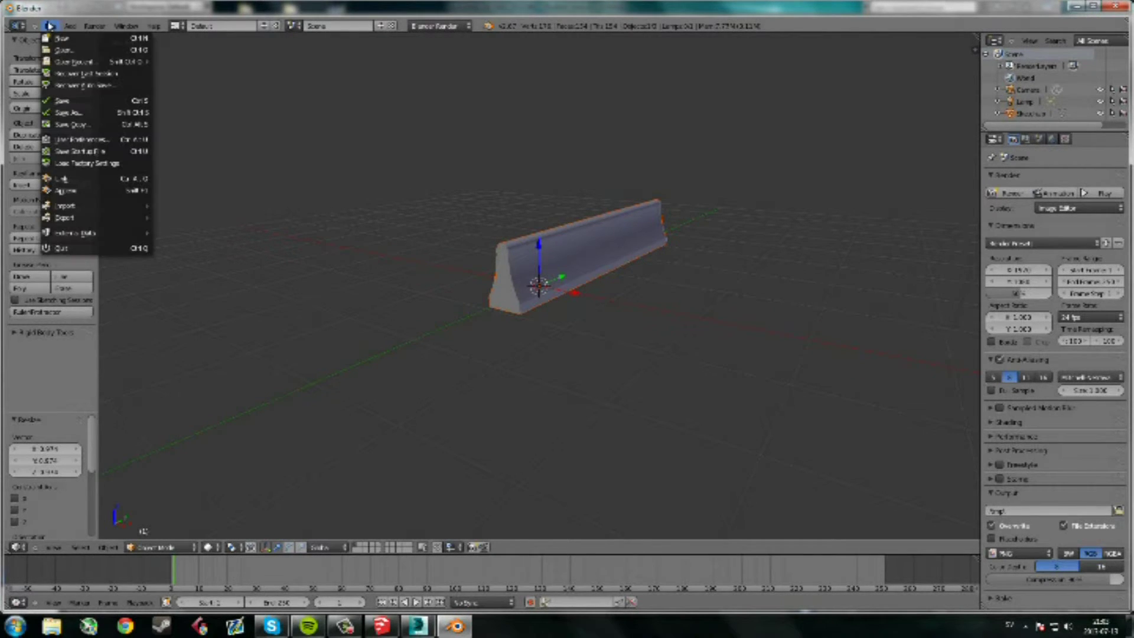
mouse_move(115, 223)
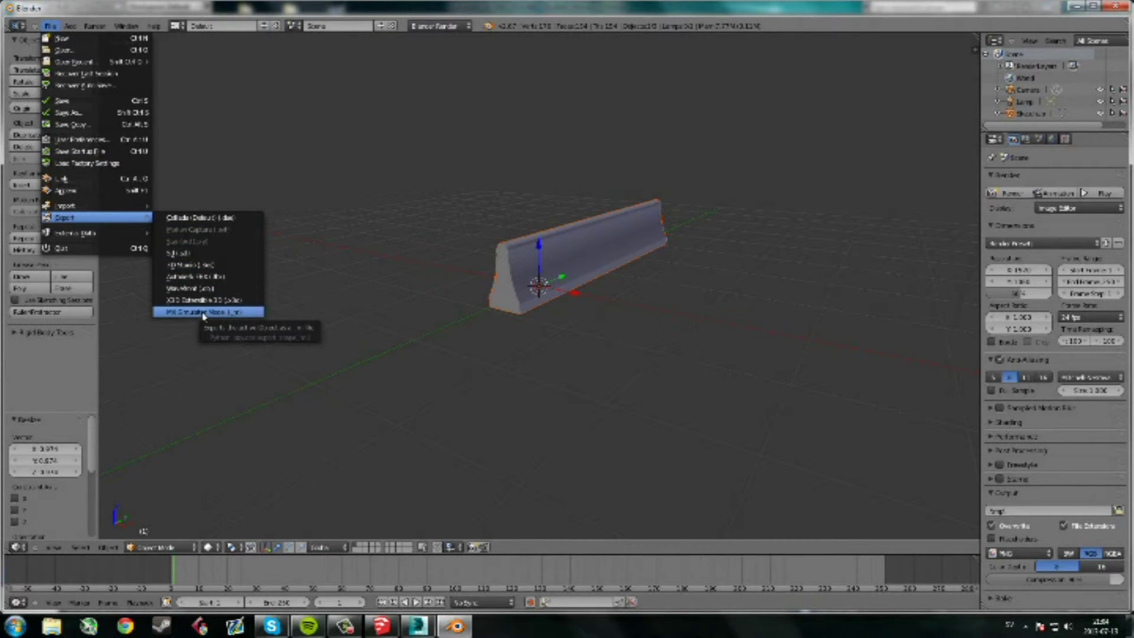
click(201, 312)
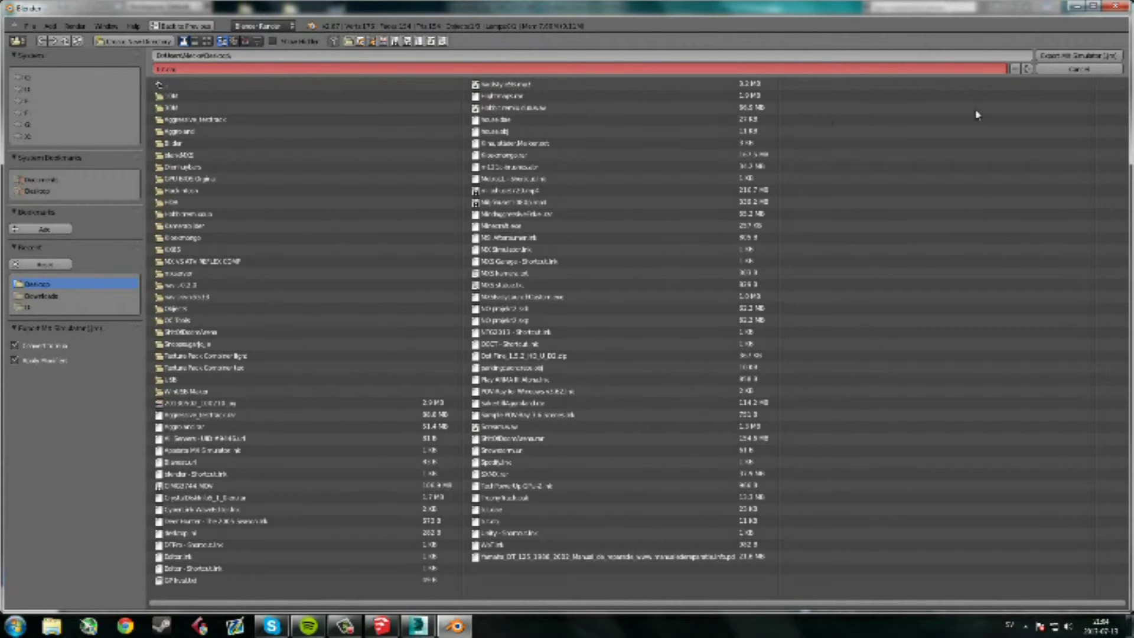
click(1070, 59)
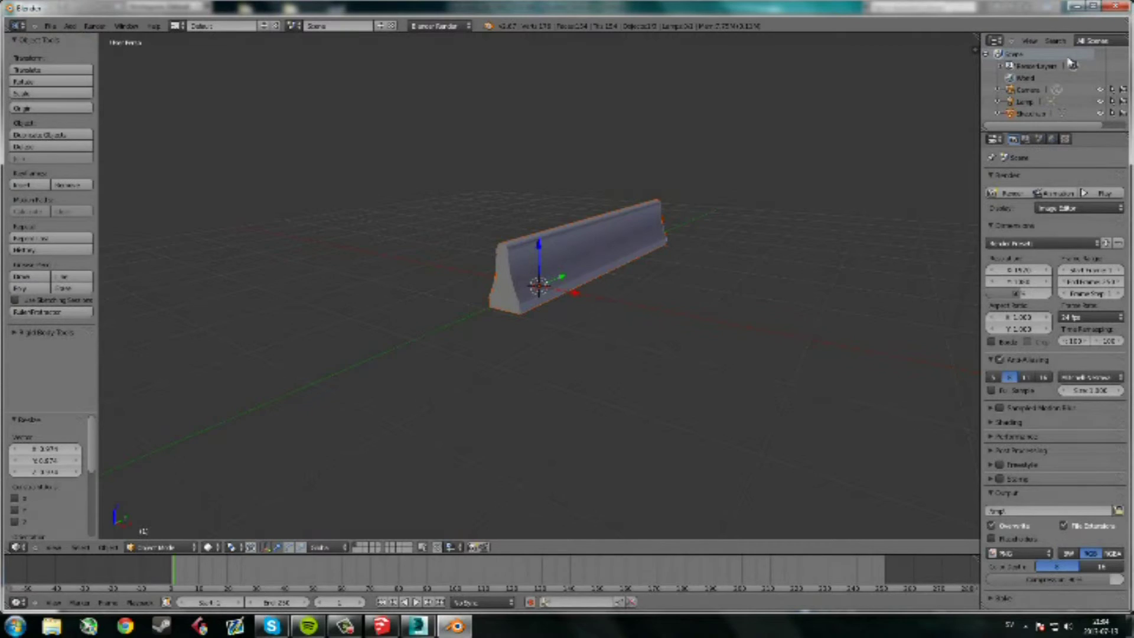
click(1076, 6)
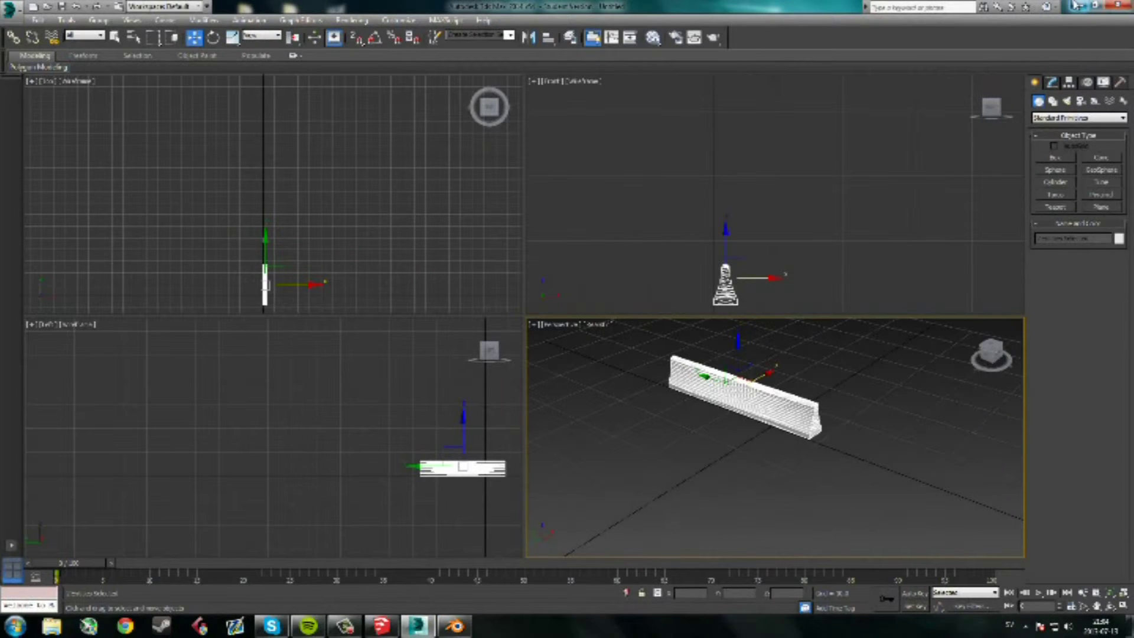
- Minimise 3ds Max and rearrange the desktop icons
click(1078, 6)
click(529, 86)
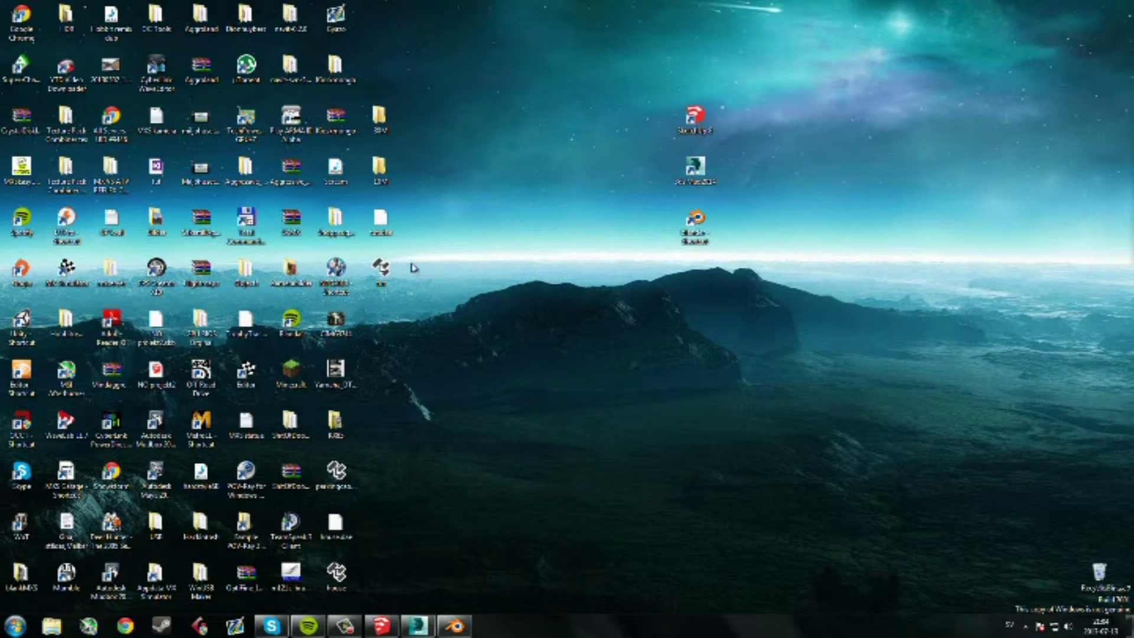
drag(163, 185, 739, 284)
drag(428, 328, 387, 130)
- Launch Adobe Photoshop CS6 from the Start menu
click(461, 246)
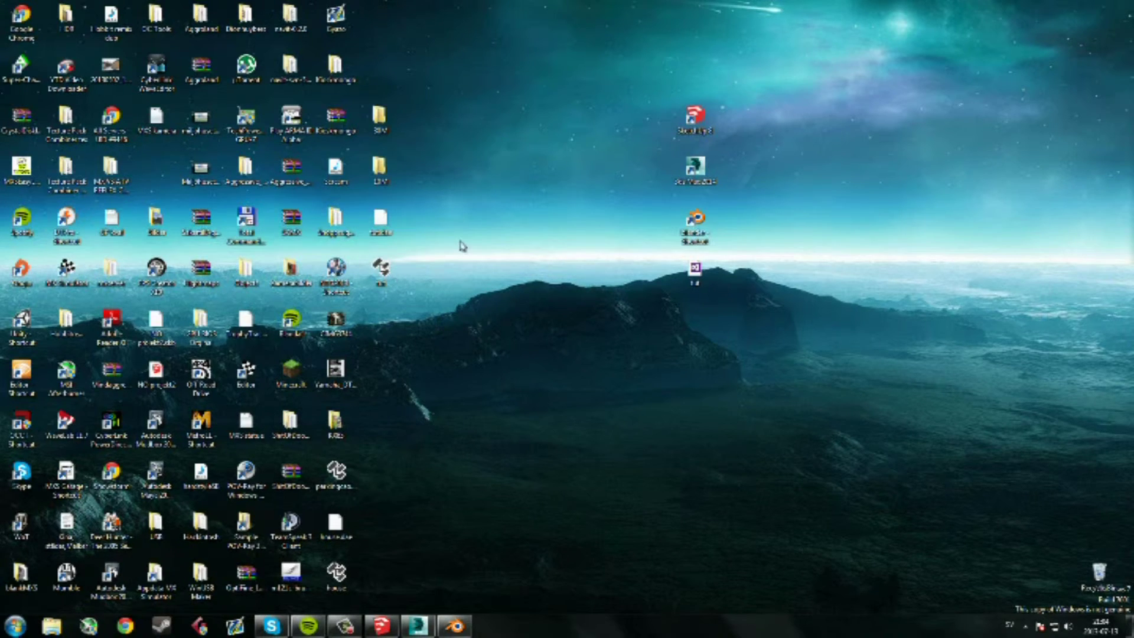
click(15, 625)
click(100, 401)
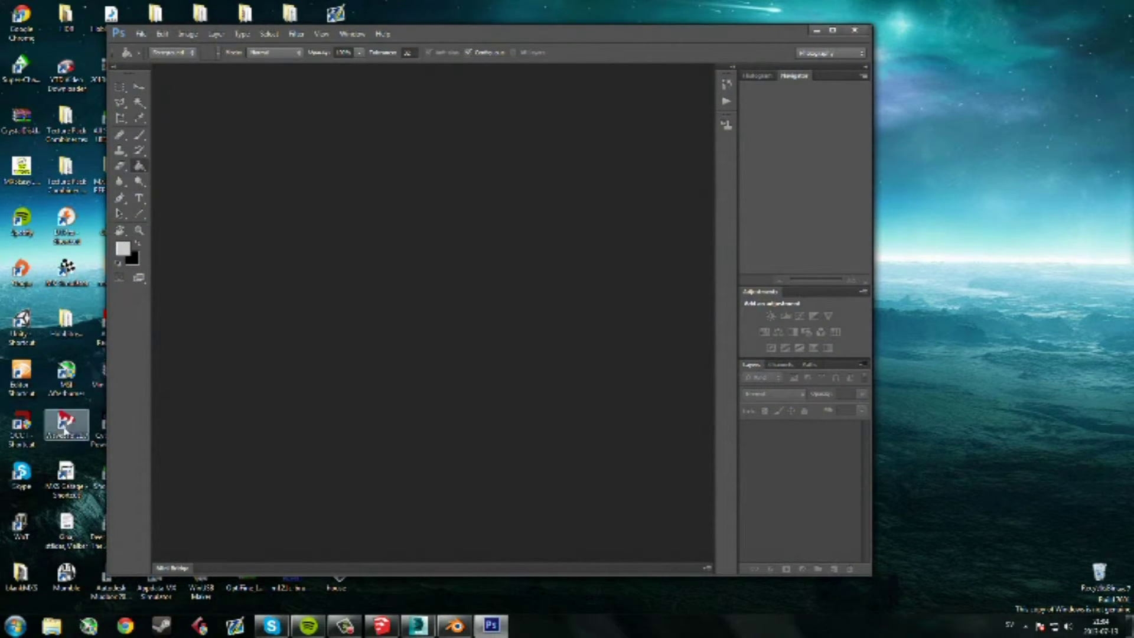
- Launch Paint by searching 'paint' from the Start menu
click(14, 625)
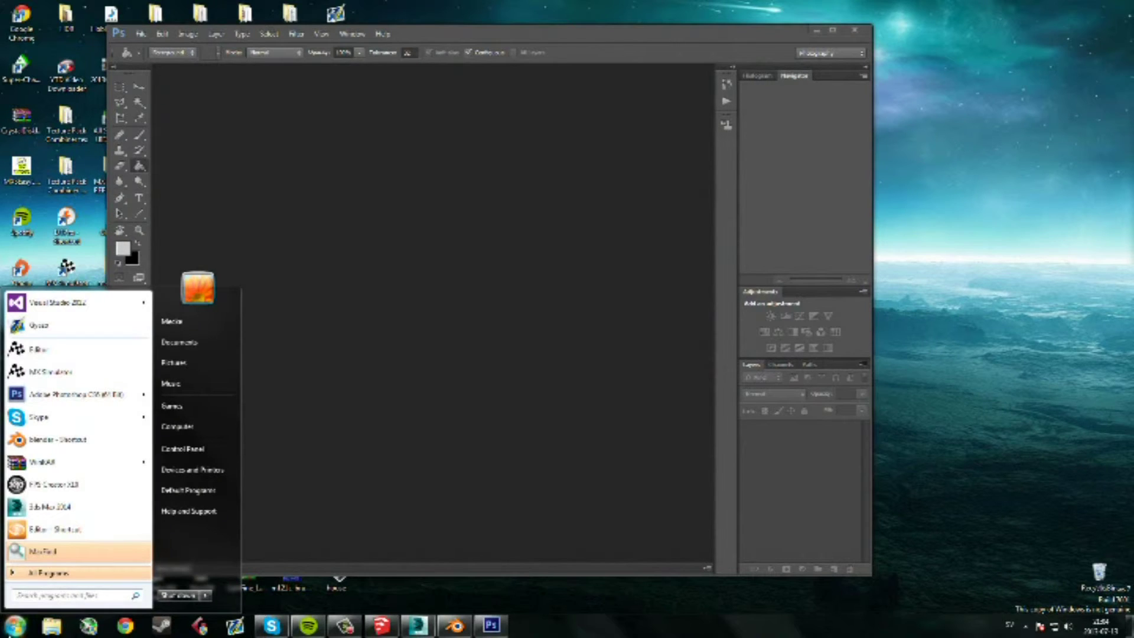
text(pait)
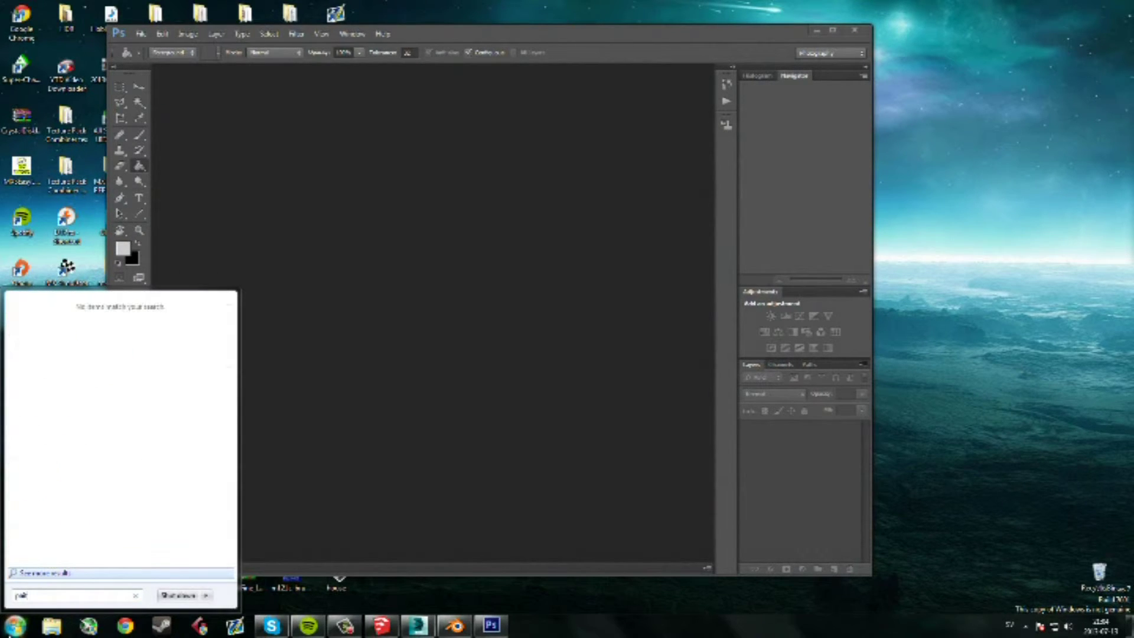
key(BackSpace)
text(n)
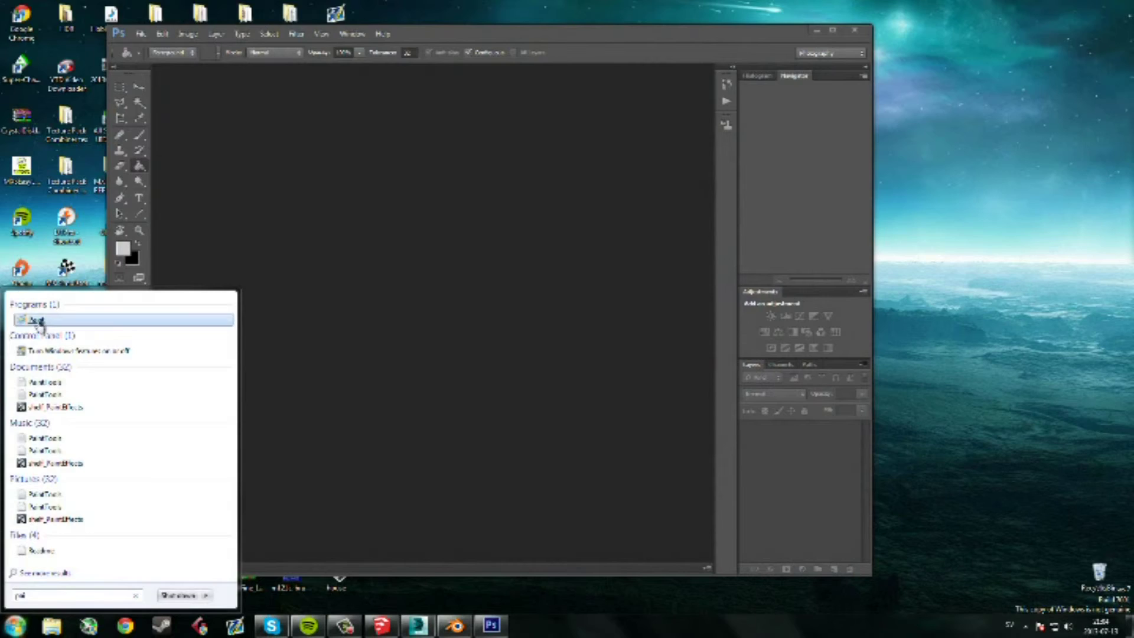
key(Return)
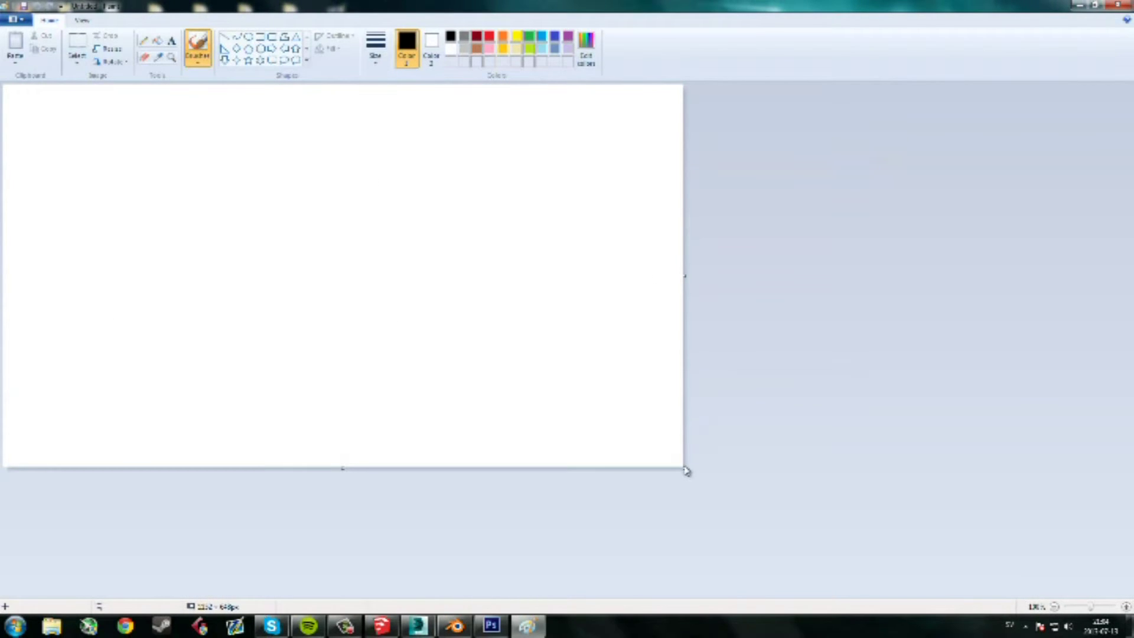
- Start a new blank picture and shrink its canvas to a smaller size
drag(683, 467, 437, 476)
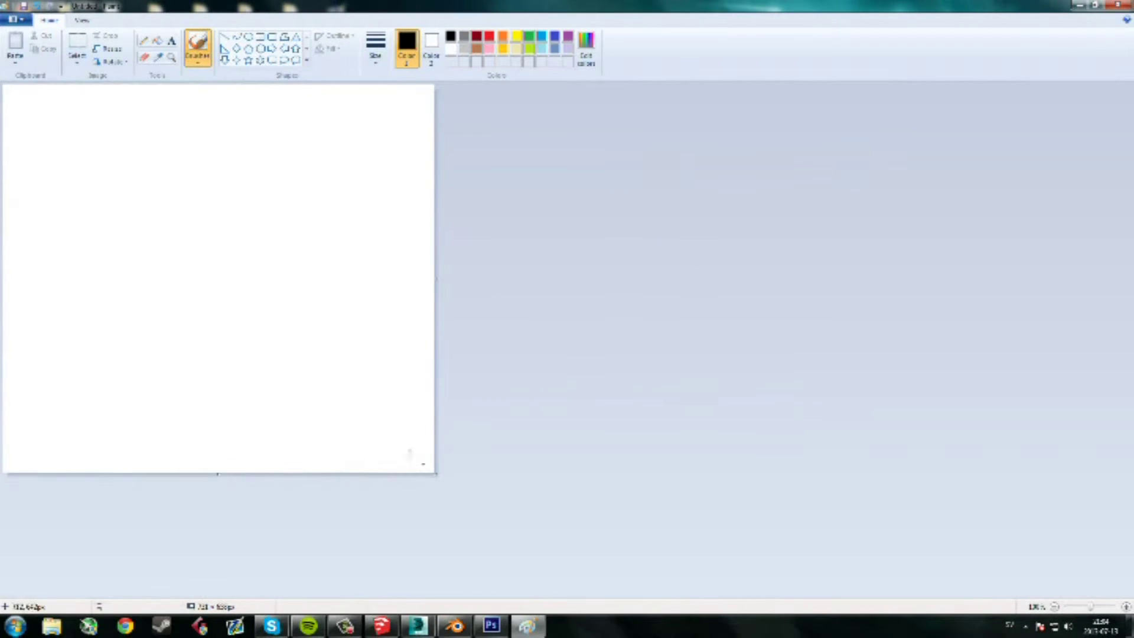
click(17, 20)
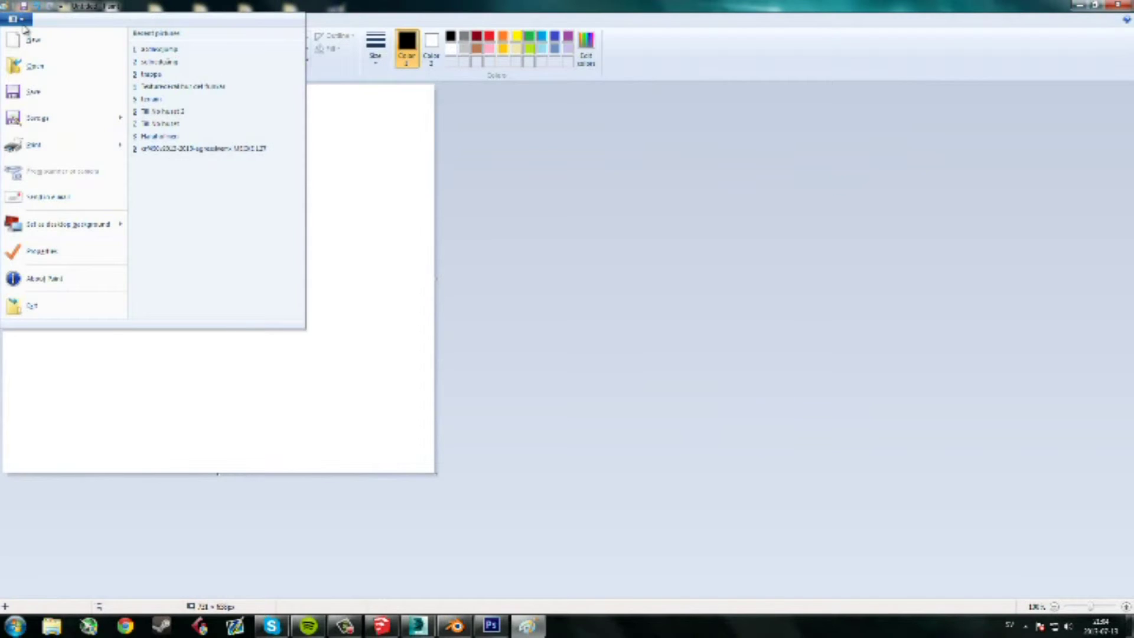
click(59, 41)
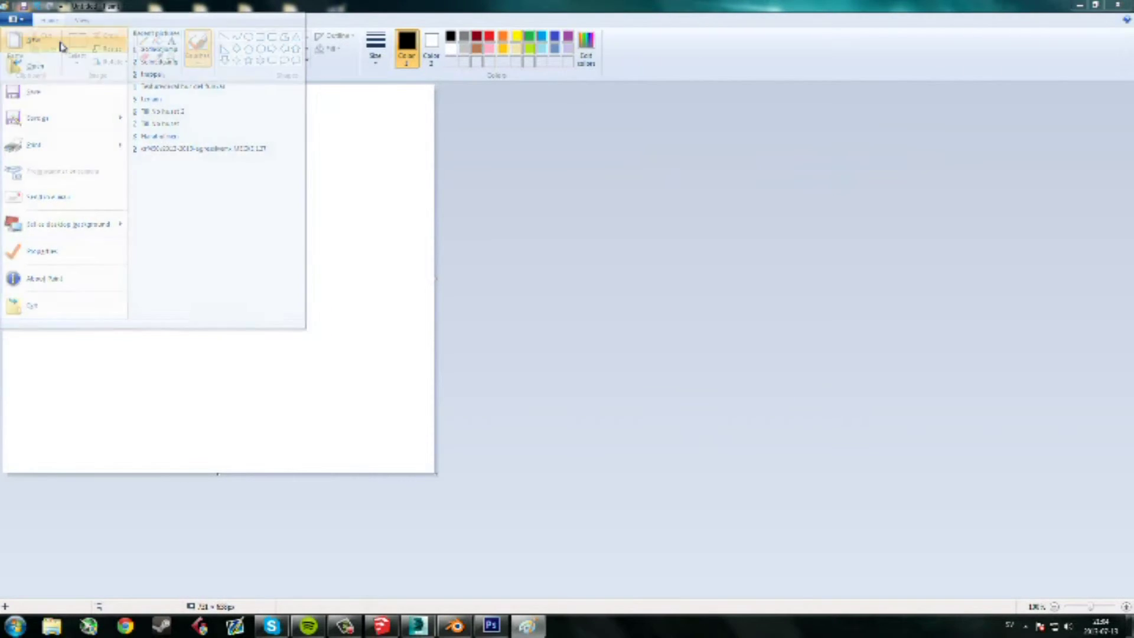
click(587, 314)
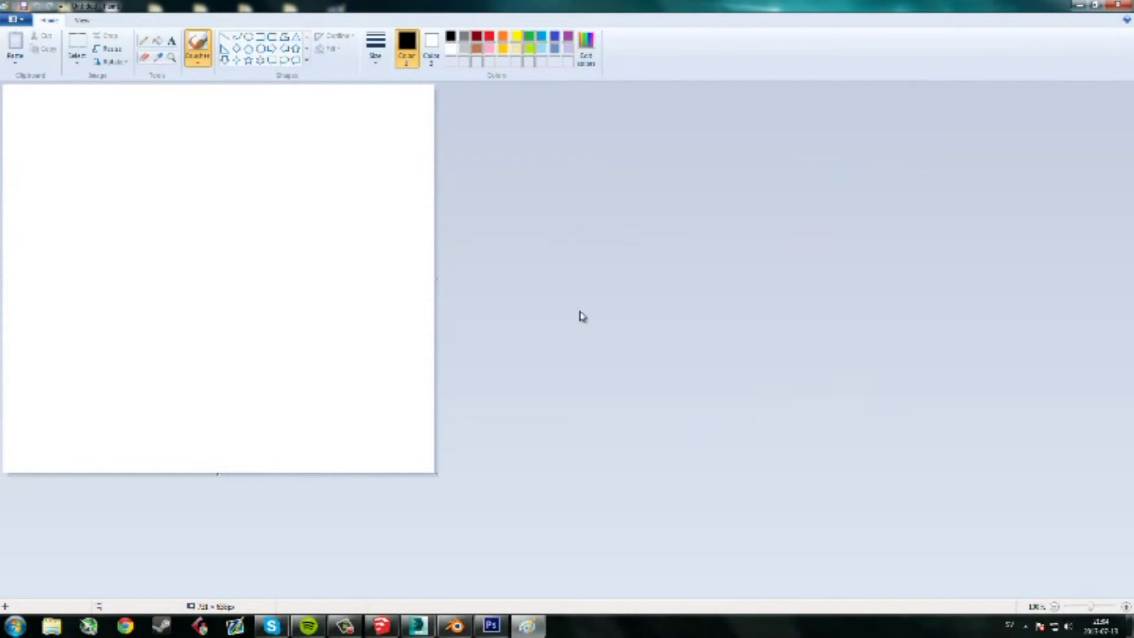
click(83, 20)
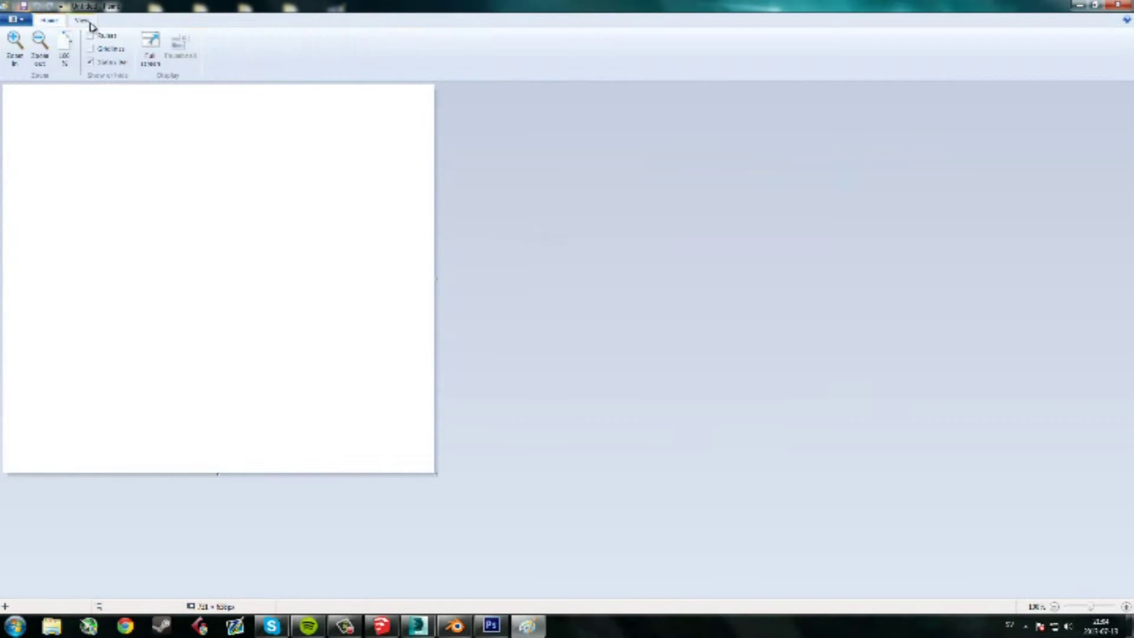
click(47, 20)
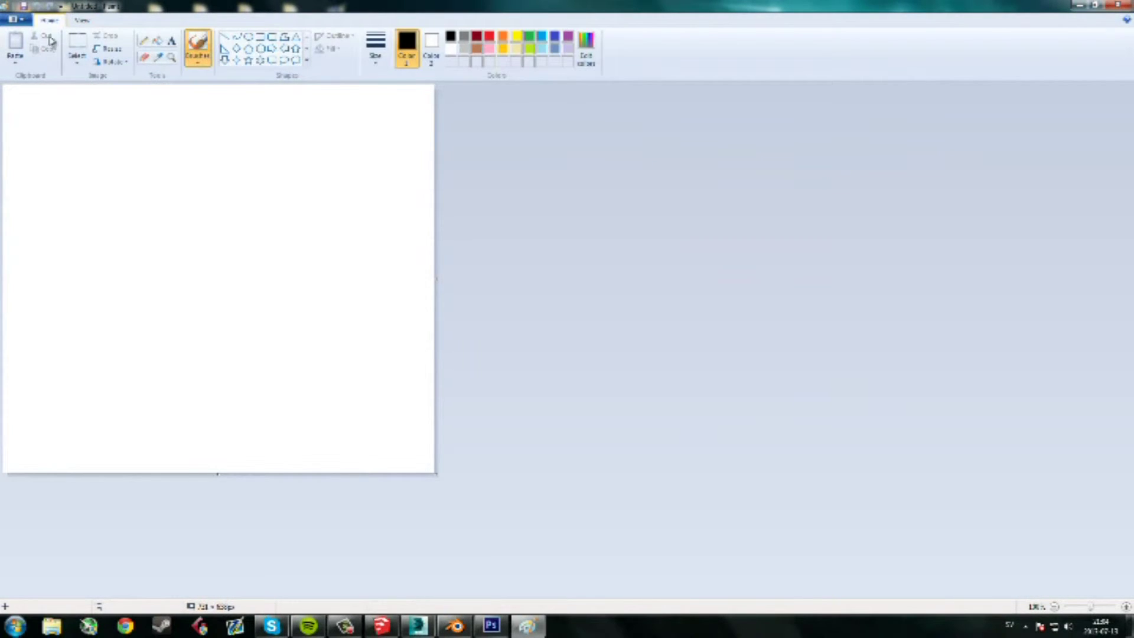
drag(438, 475, 381, 423)
drag(385, 433, 391, 431)
click(19, 21)
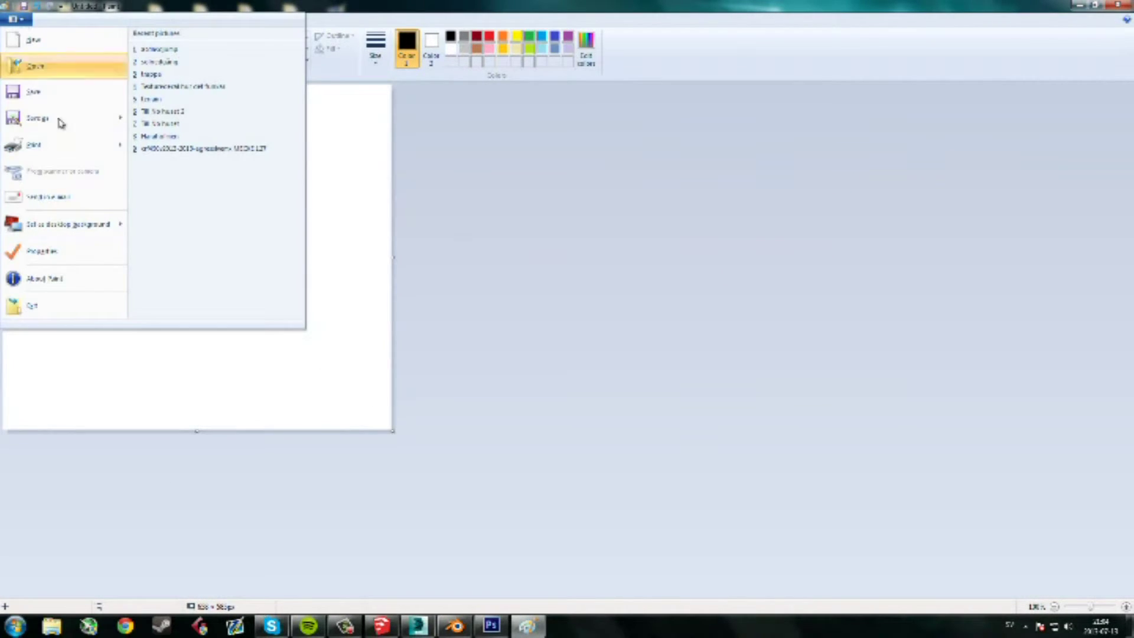
mouse_move(118, 121)
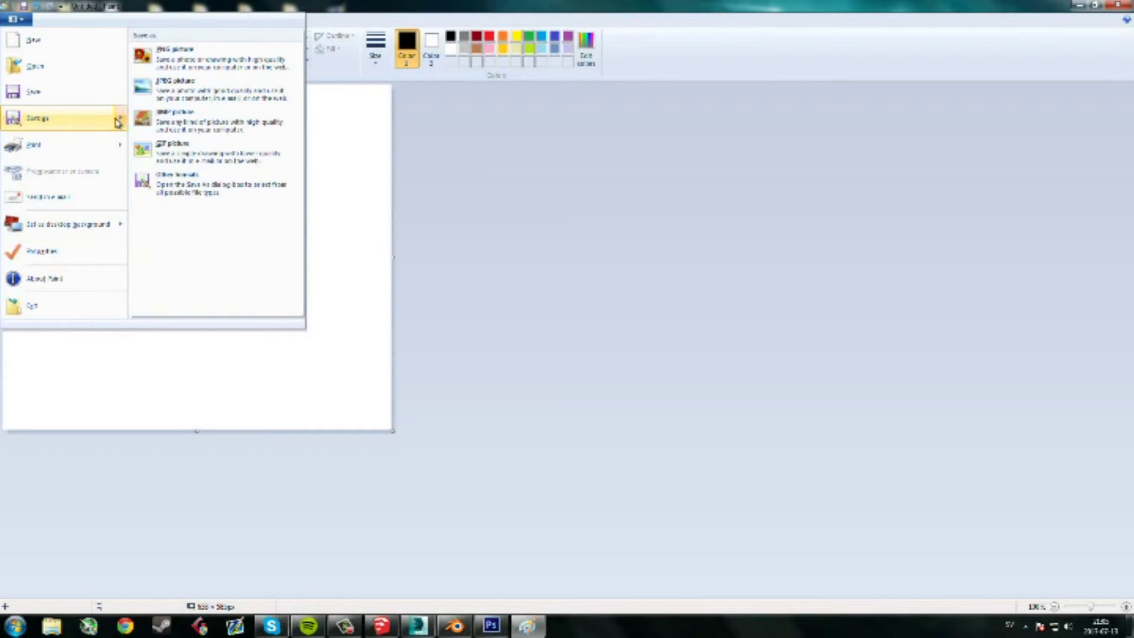
click(437, 165)
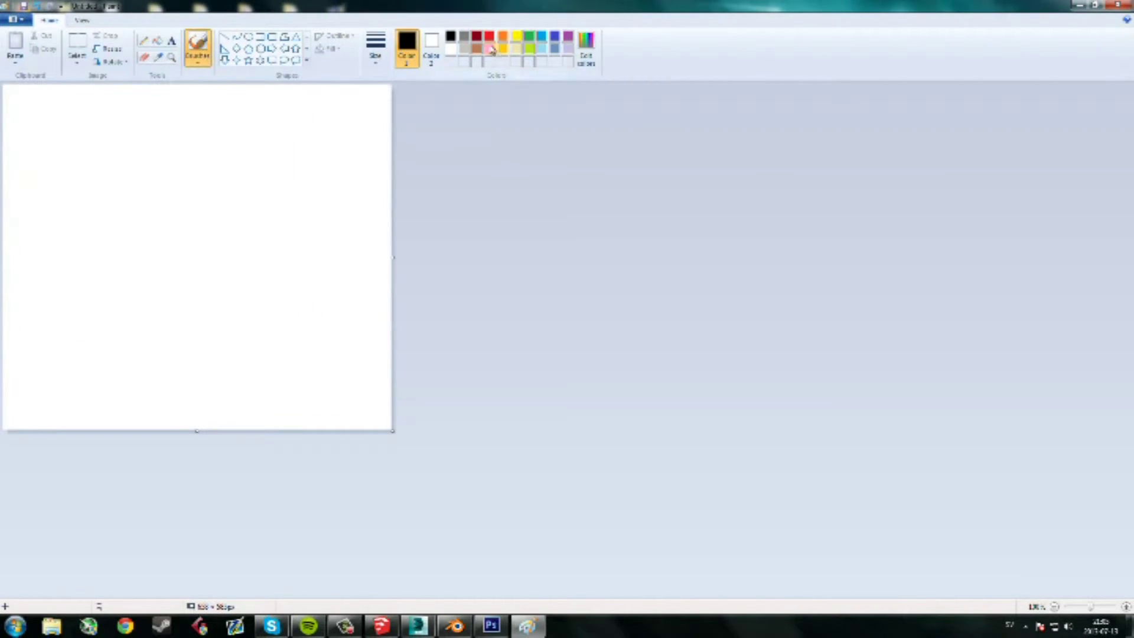
- Pick a mid grey and flood-fill the whole canvas with it
click(465, 49)
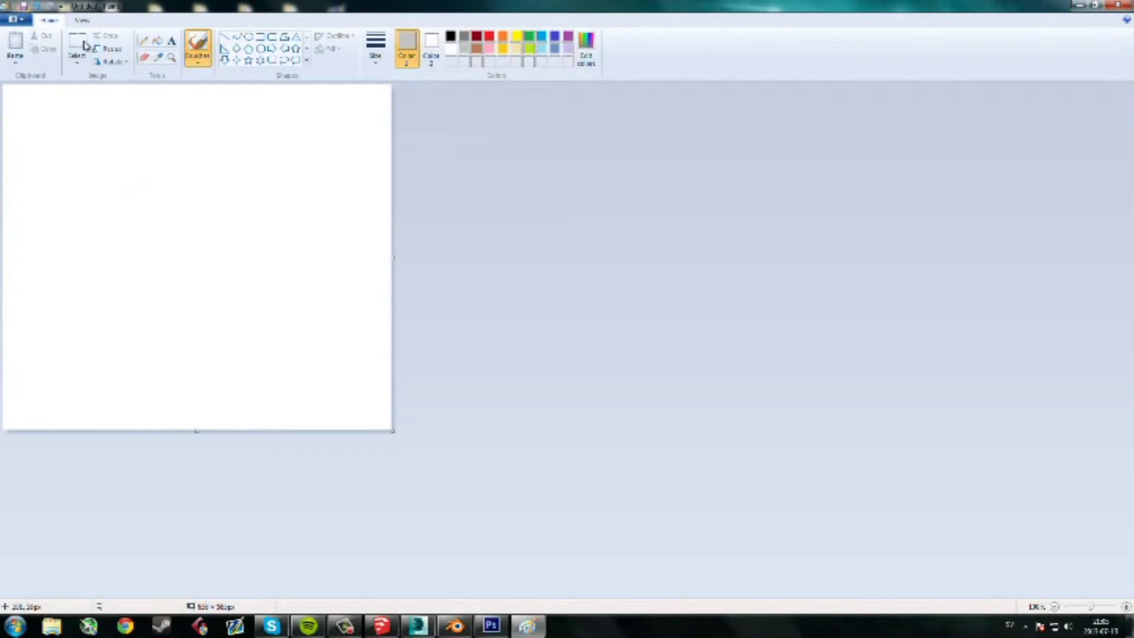
click(464, 36)
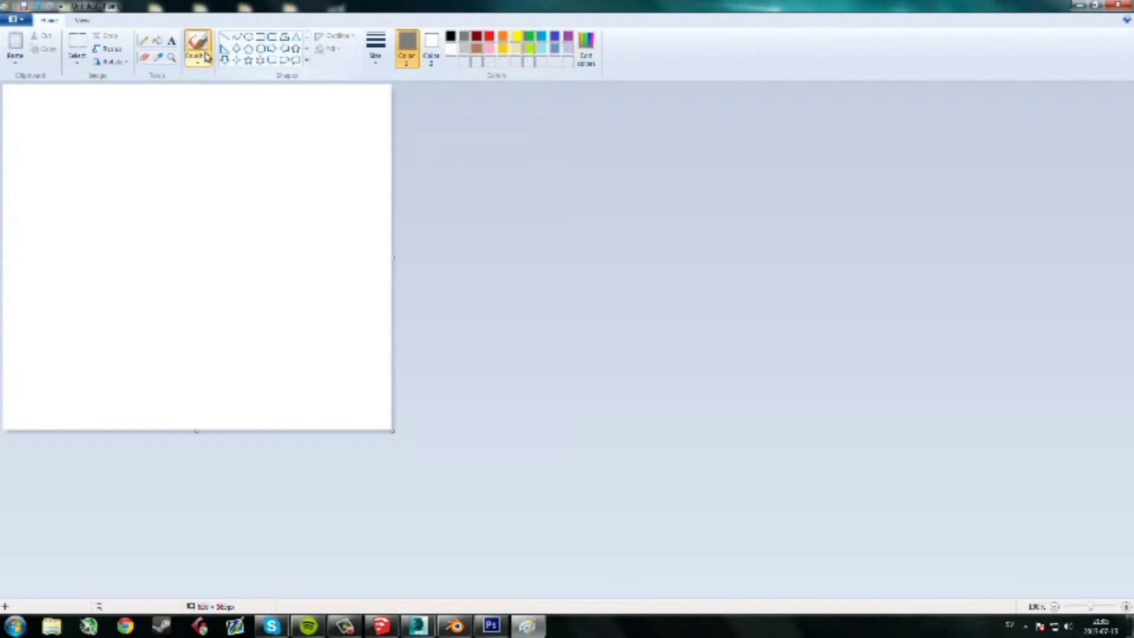
click(157, 40)
click(198, 151)
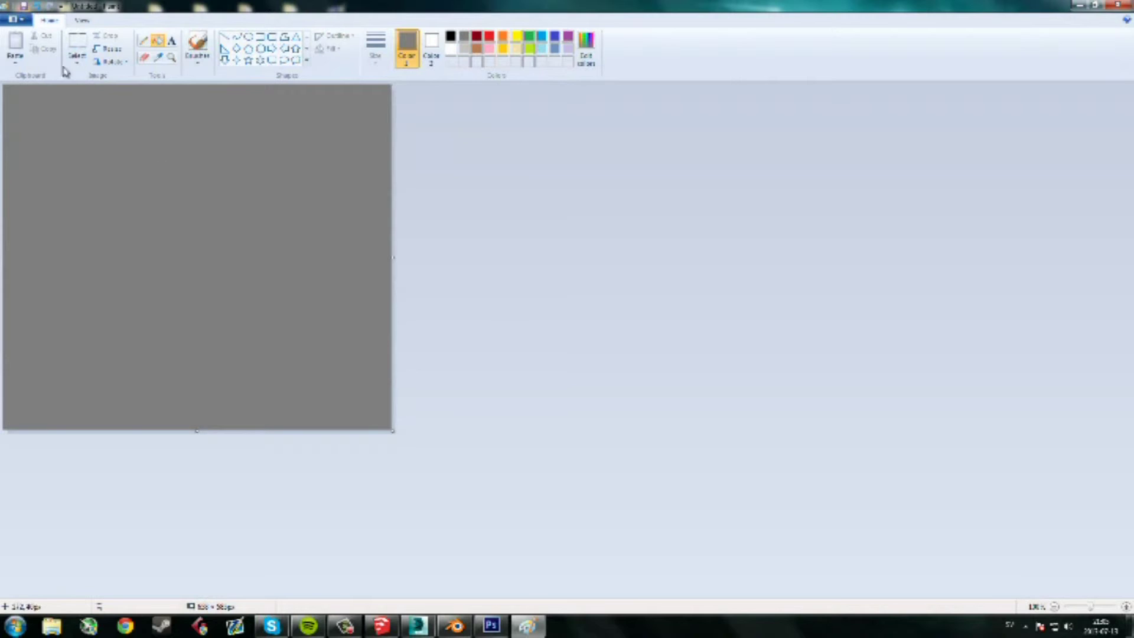
click(15, 18)
- Save the grey picture as PNG file 'tut' on the Desktop and close Paint
mouse_move(132, 118)
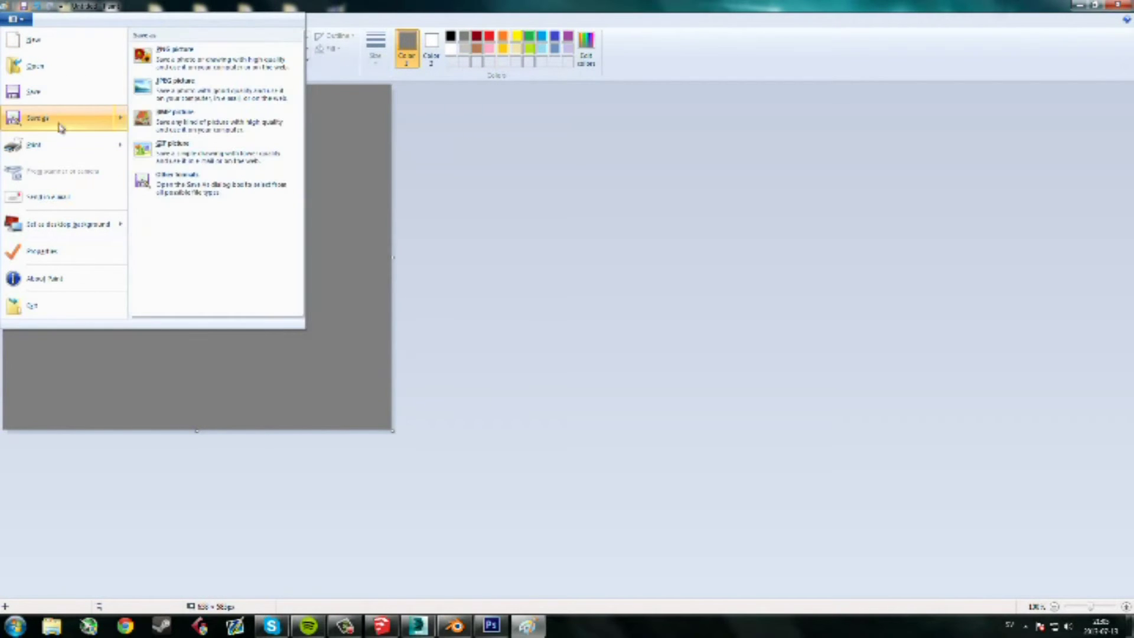
click(174, 57)
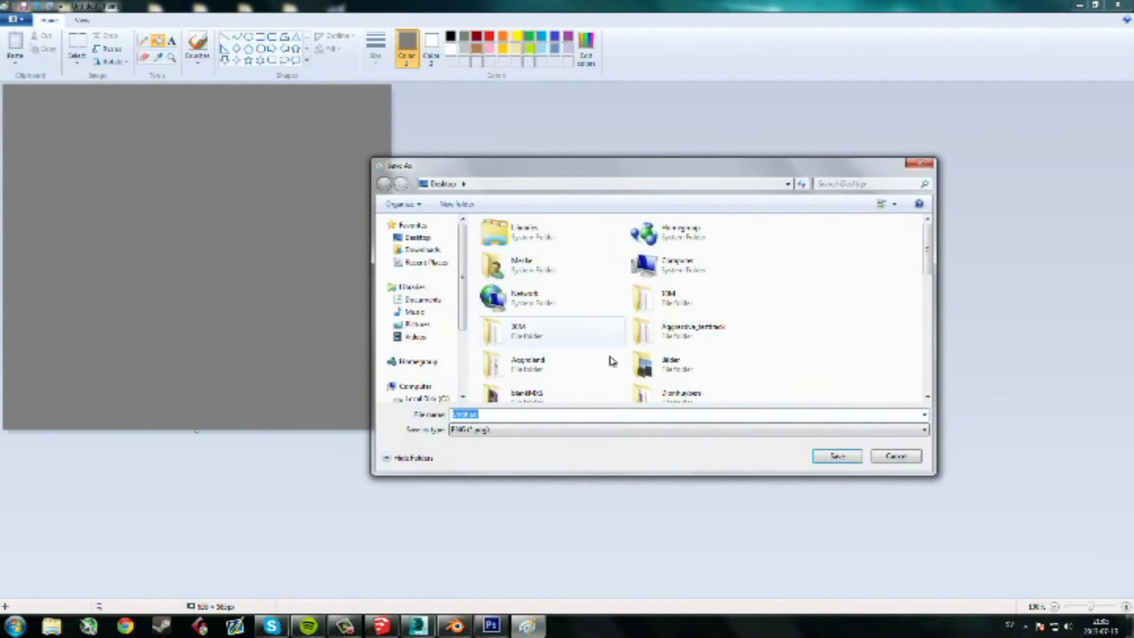
text(tut)
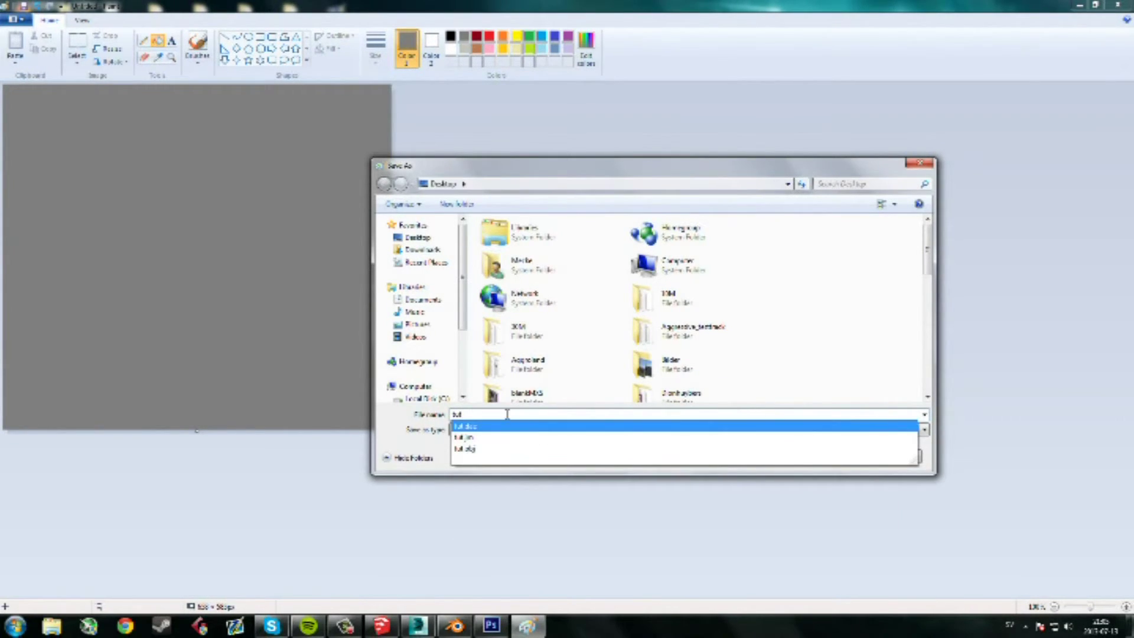
click(936, 457)
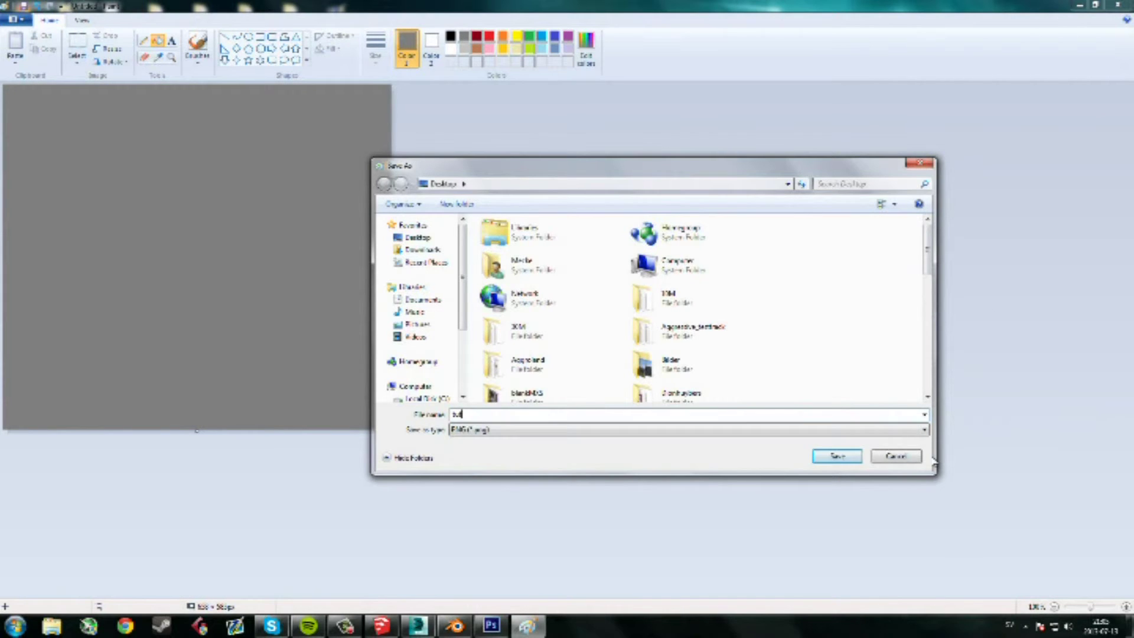
click(853, 457)
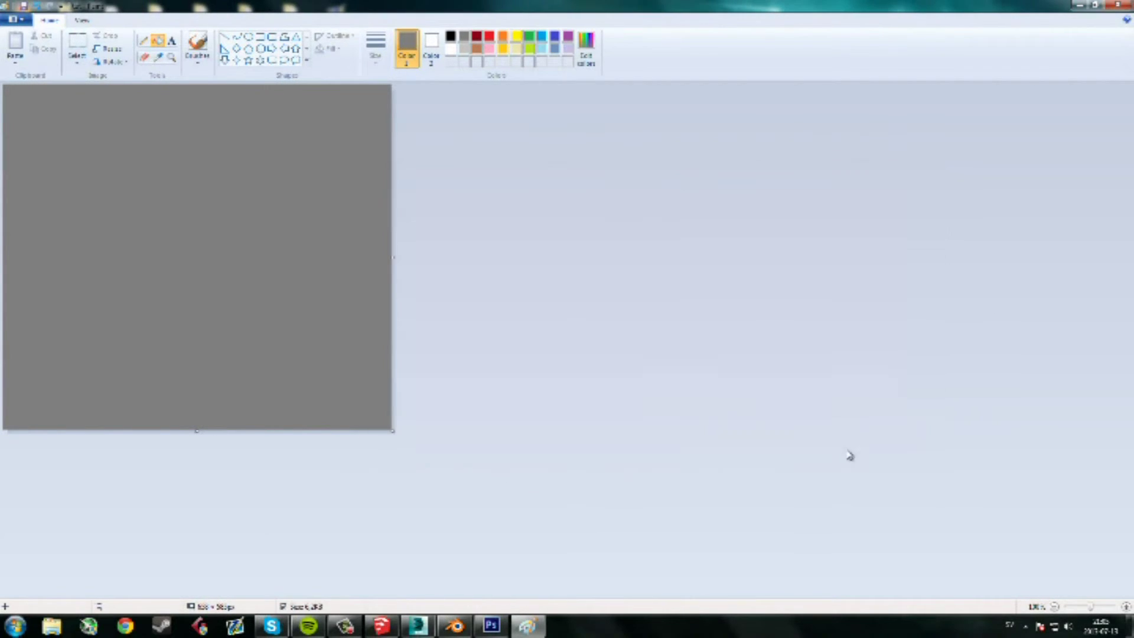
click(1123, 4)
click(140, 35)
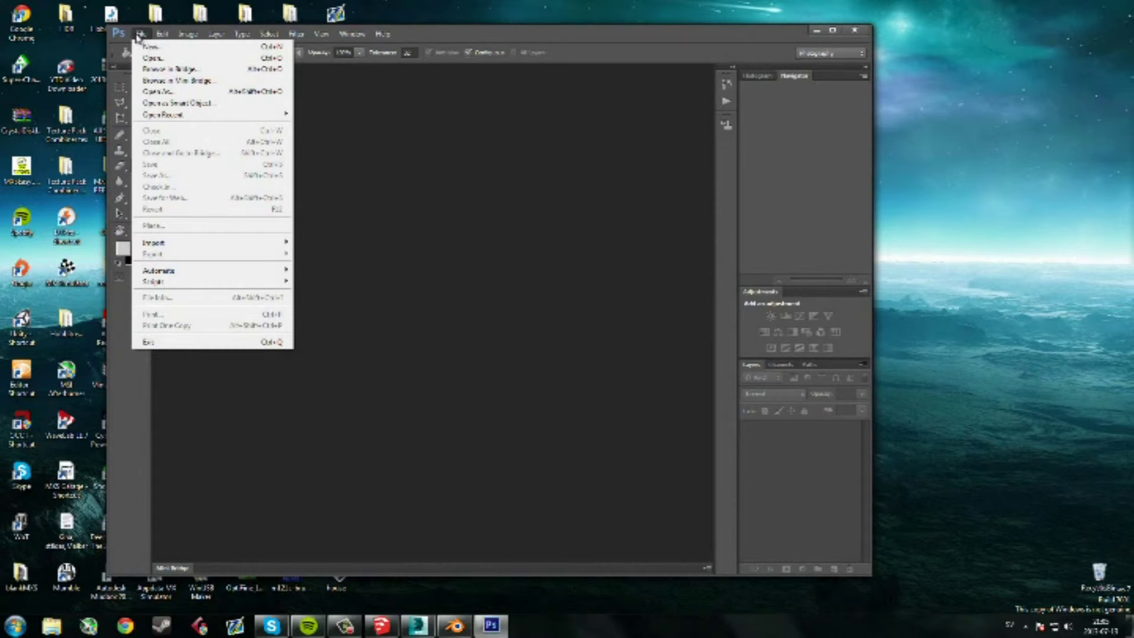
- Create a new 512×512 Photoshop document and bucket-fill its canvas light grey
click(151, 46)
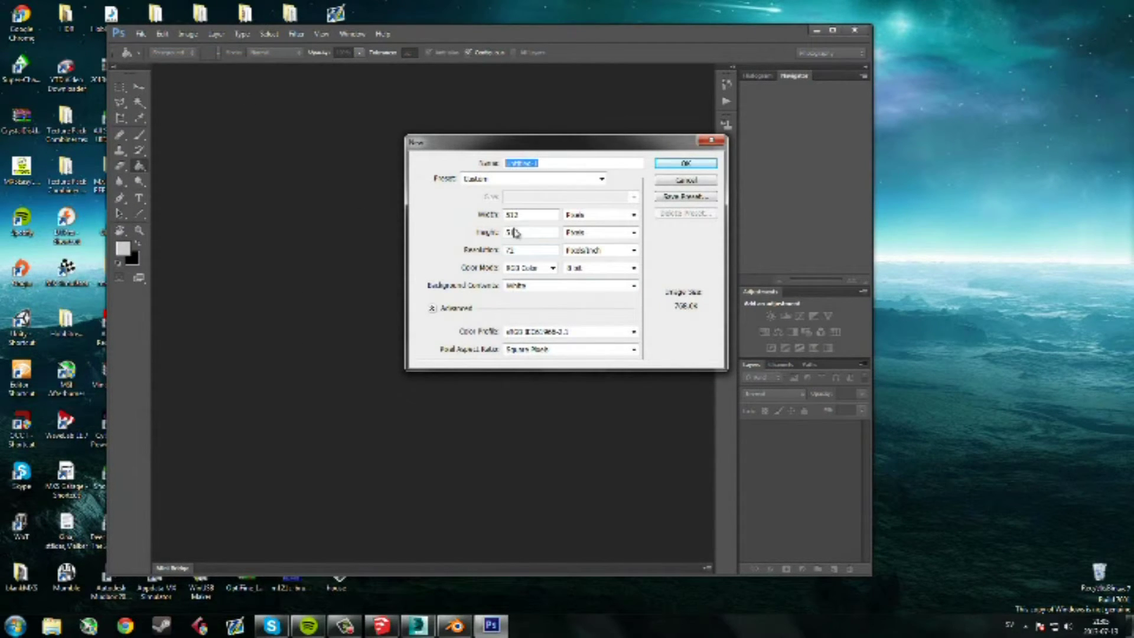
click(685, 163)
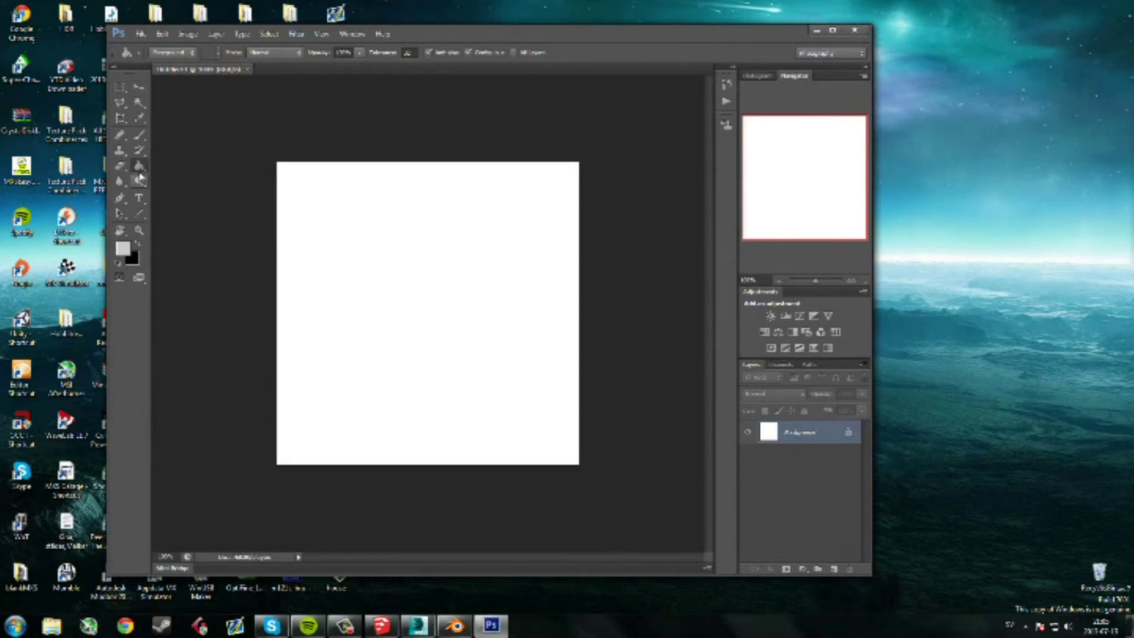
click(405, 253)
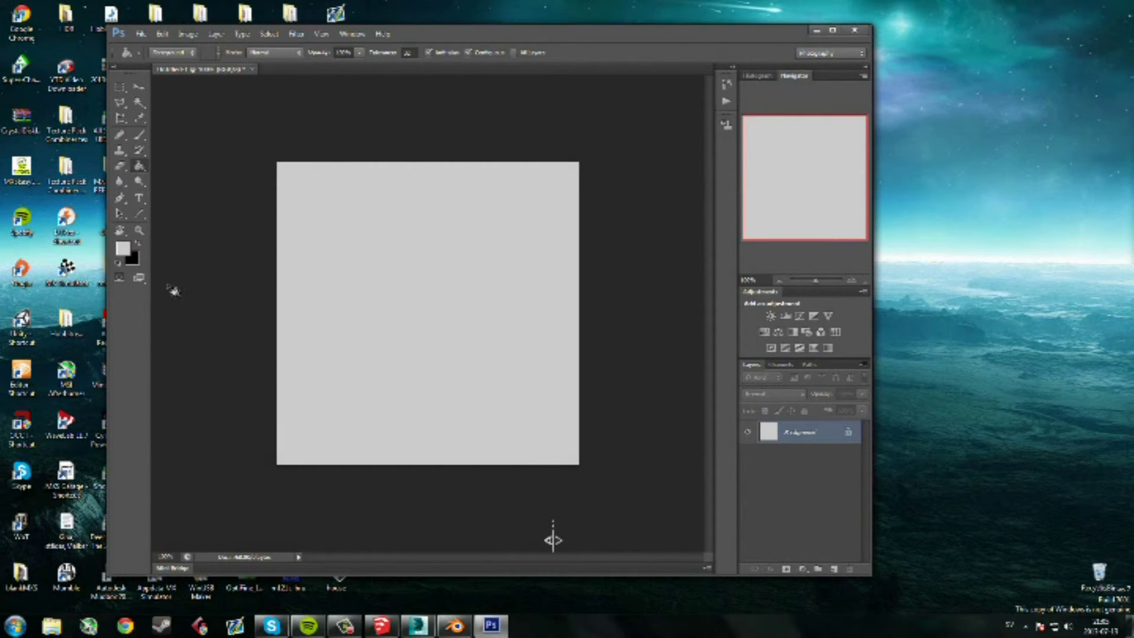
- Set a darker grey foreground colour and bucket-fill the canvas with it
click(119, 250)
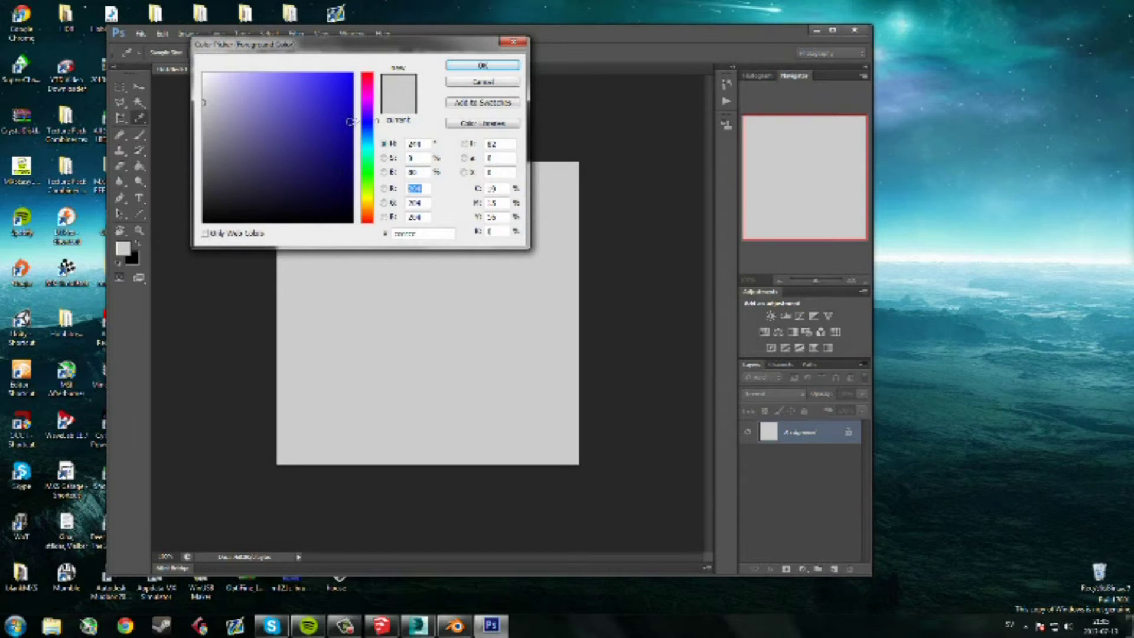
click(480, 66)
click(411, 234)
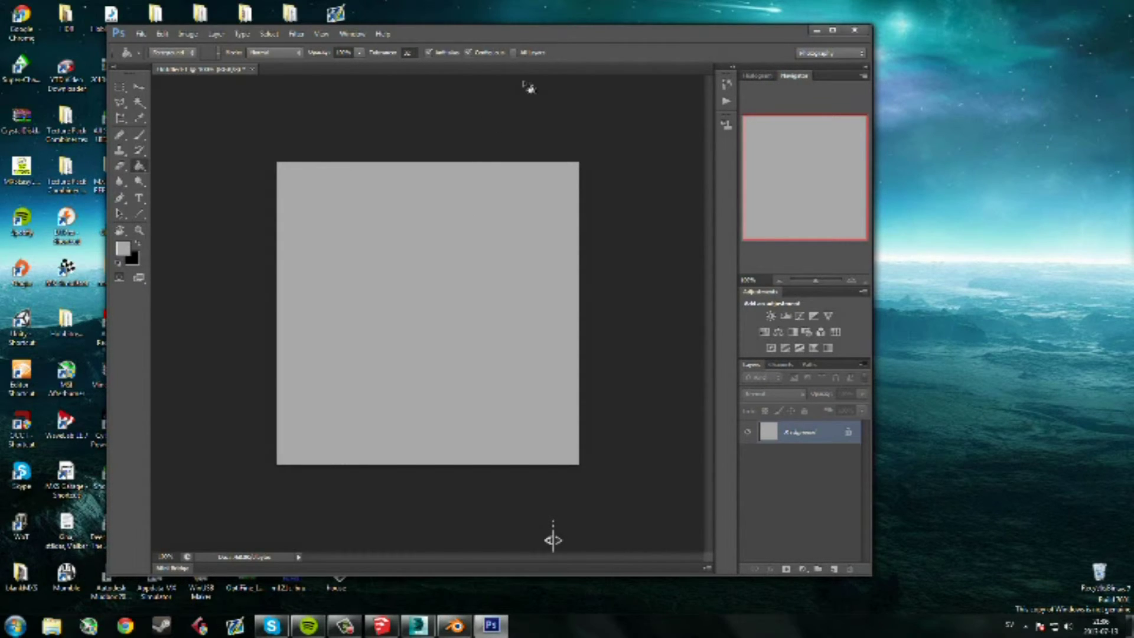
- Close Photoshop, discarding the unsaved document
click(140, 34)
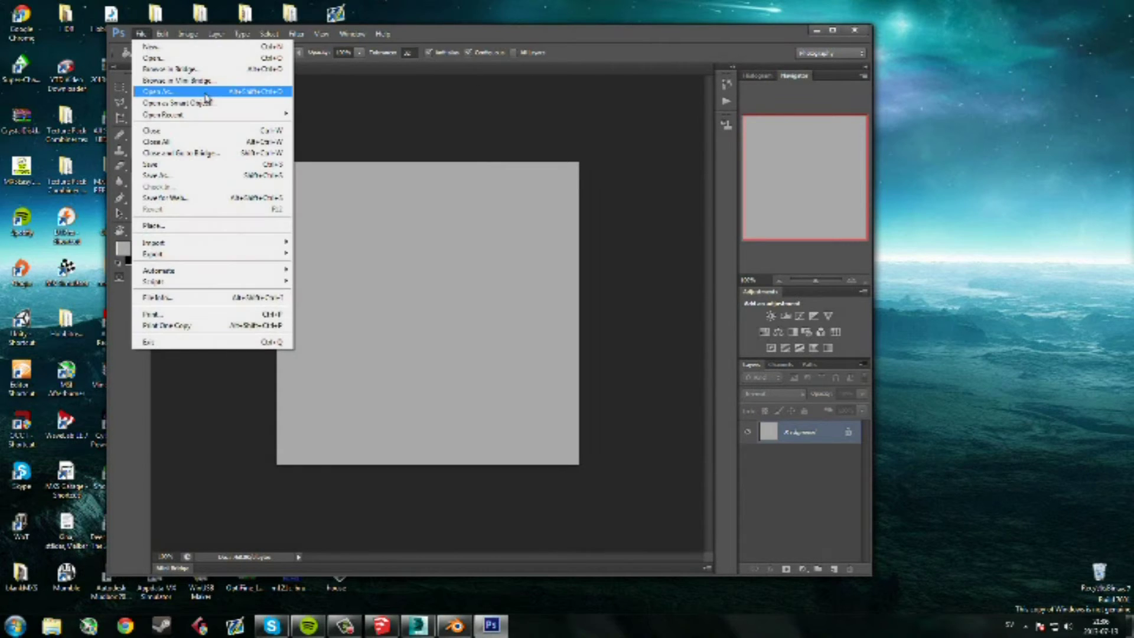
click(550, 534)
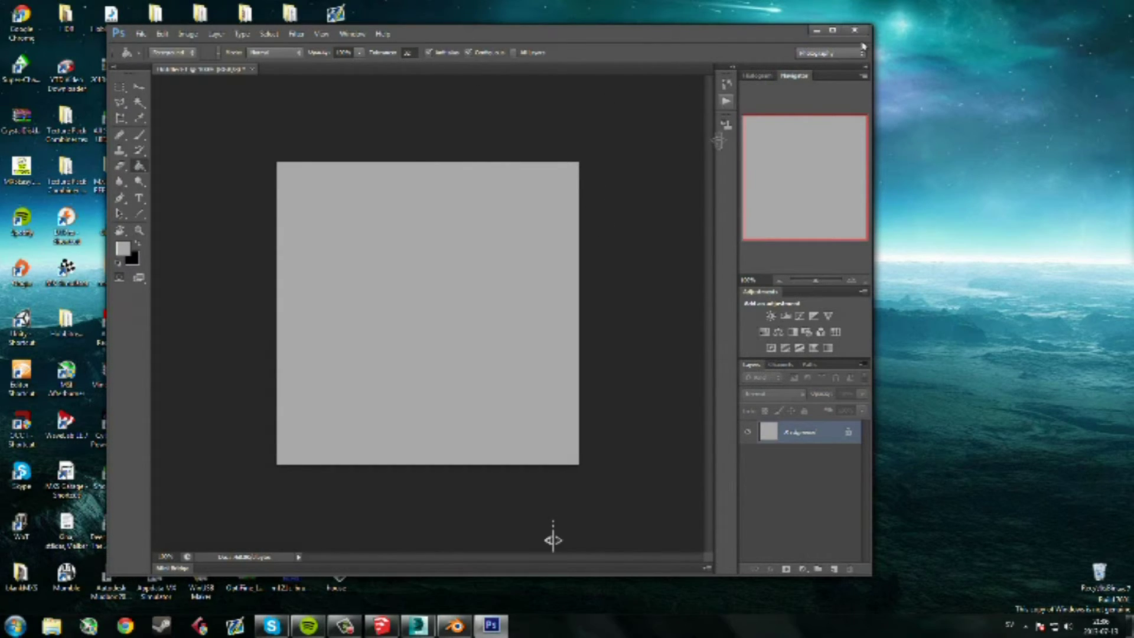
click(860, 34)
click(496, 306)
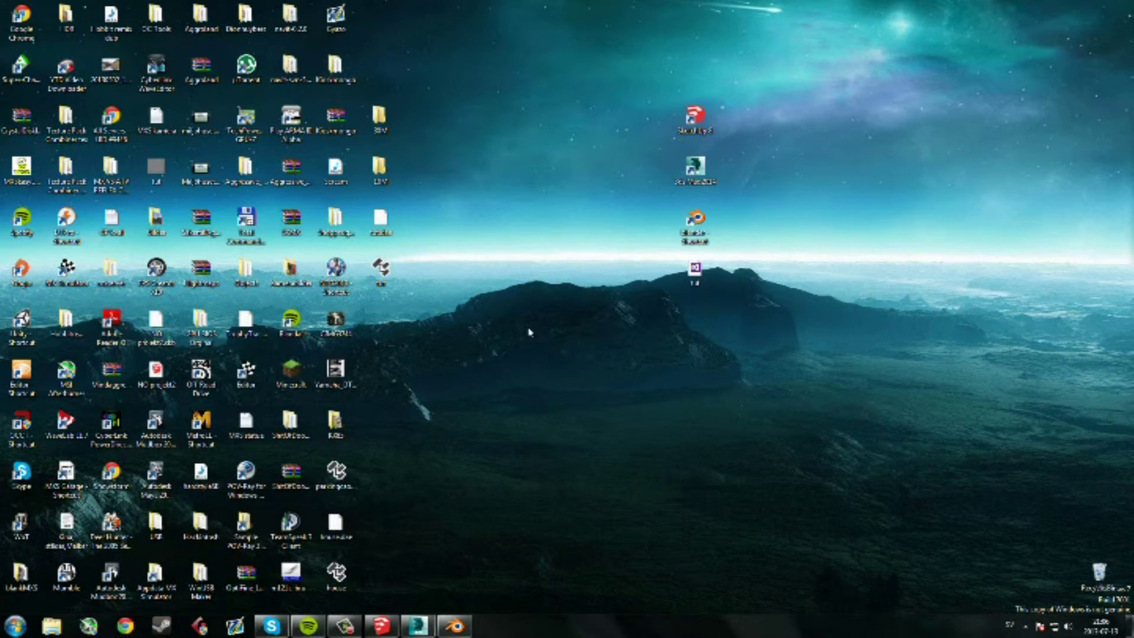
- Preview the grey tut picture in Windows Photo Viewer
drag(156, 168, 695, 318)
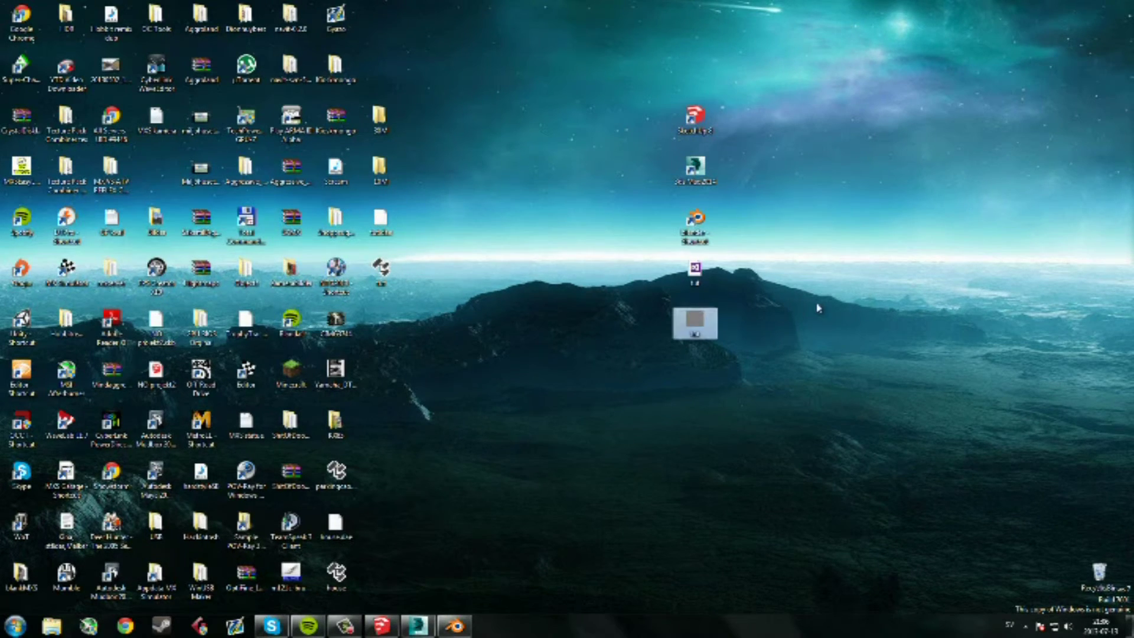
double_click(696, 325)
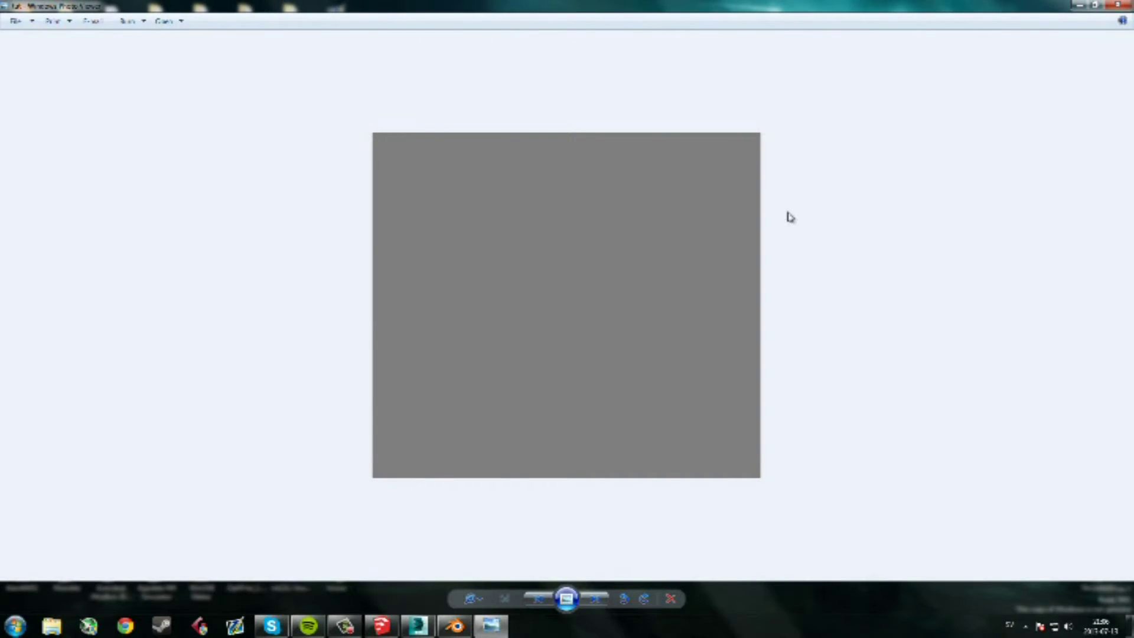
click(1118, 6)
- Delete the tut picture from the desktop and open the MX Simulator folder shortcut
key(Delete)
key(Return)
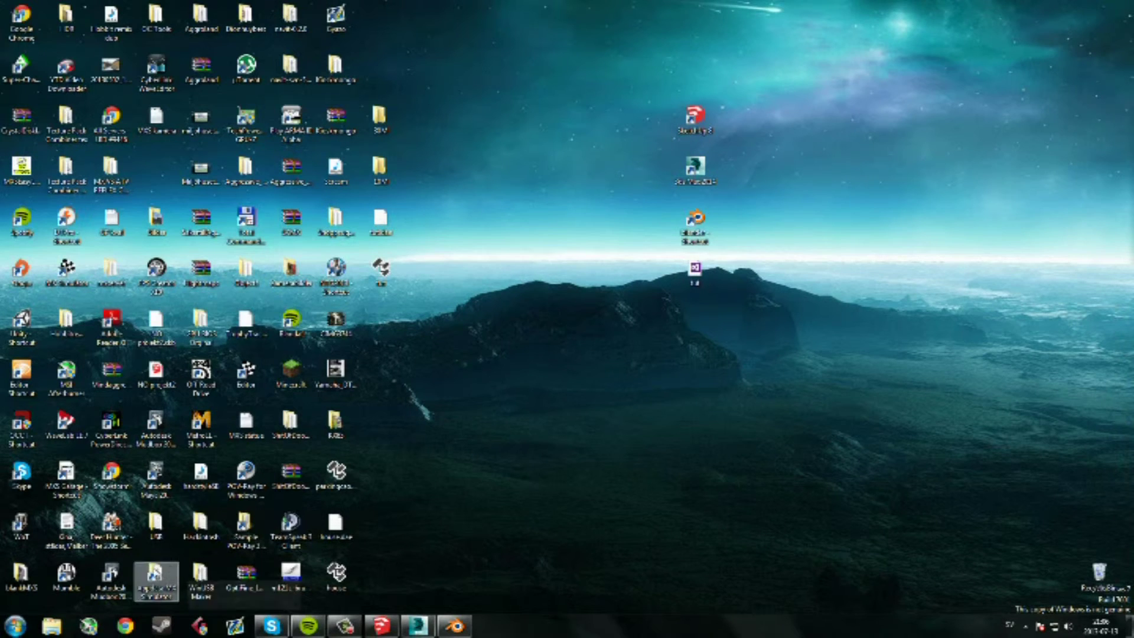
double_click(167, 576)
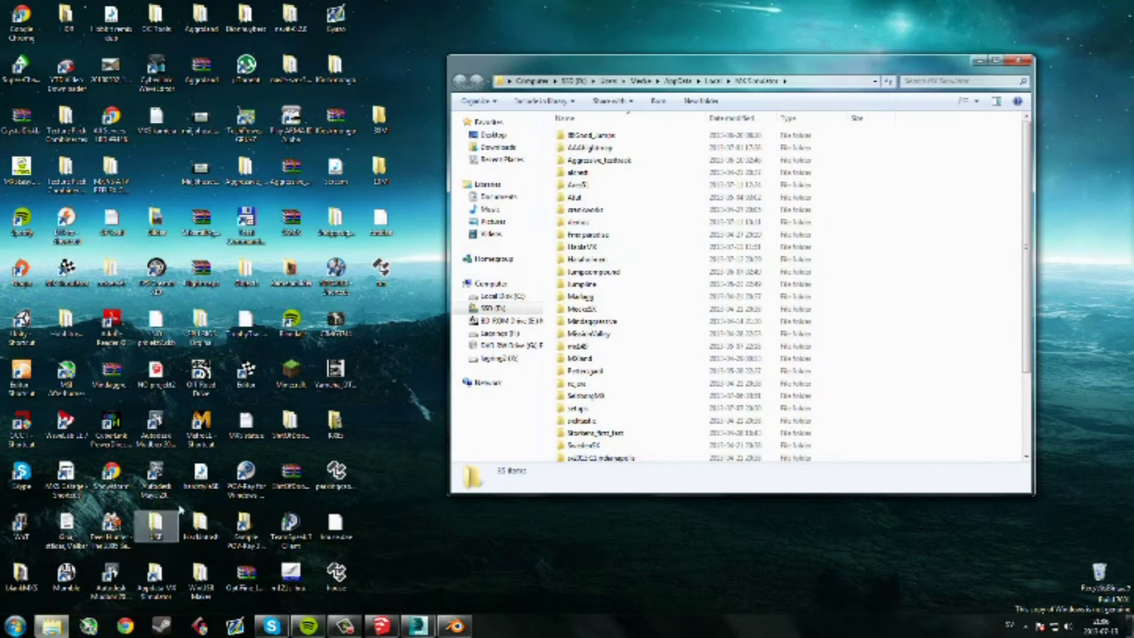
- Open the Area51 track's statues folder and drag the tut file from the desktop into it
drag(707, 66, 332, 44)
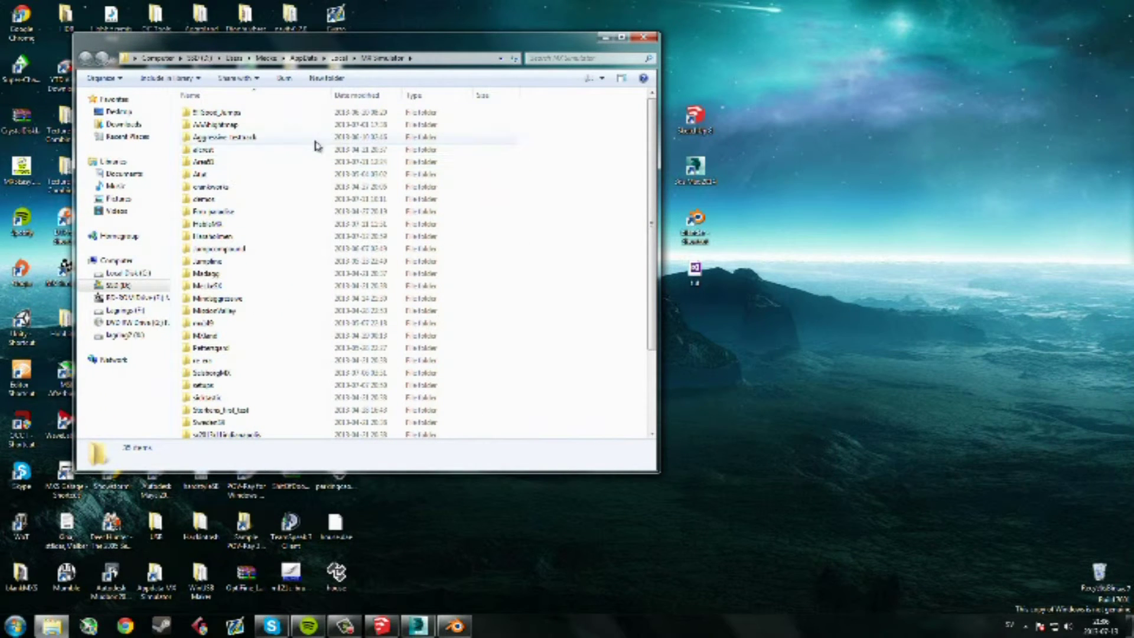
double_click(235, 164)
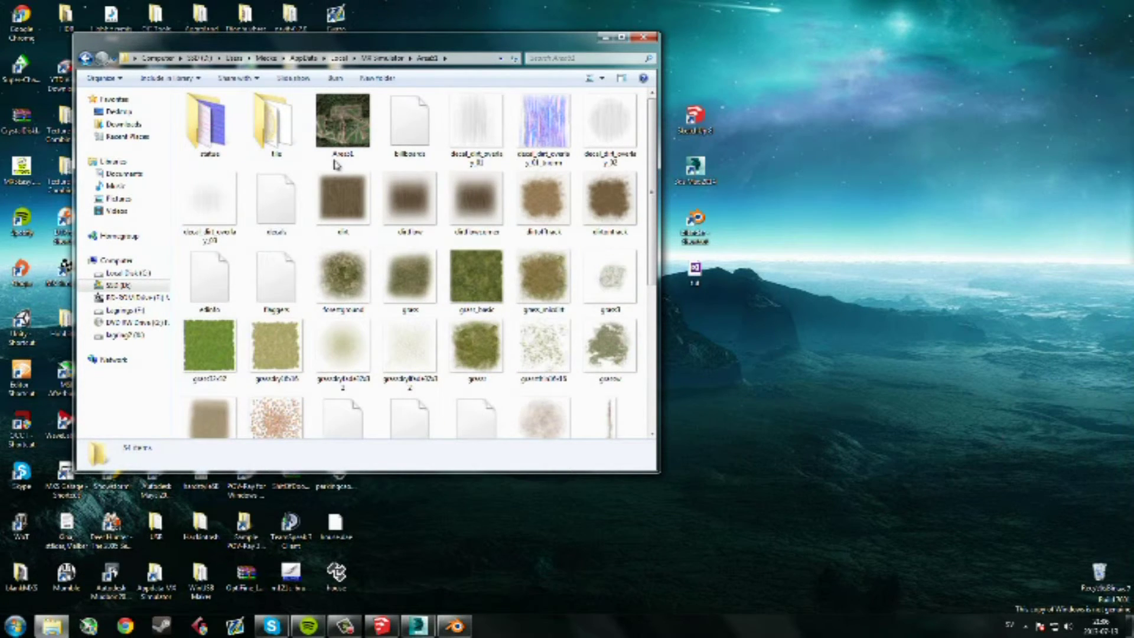
double_click(210, 138)
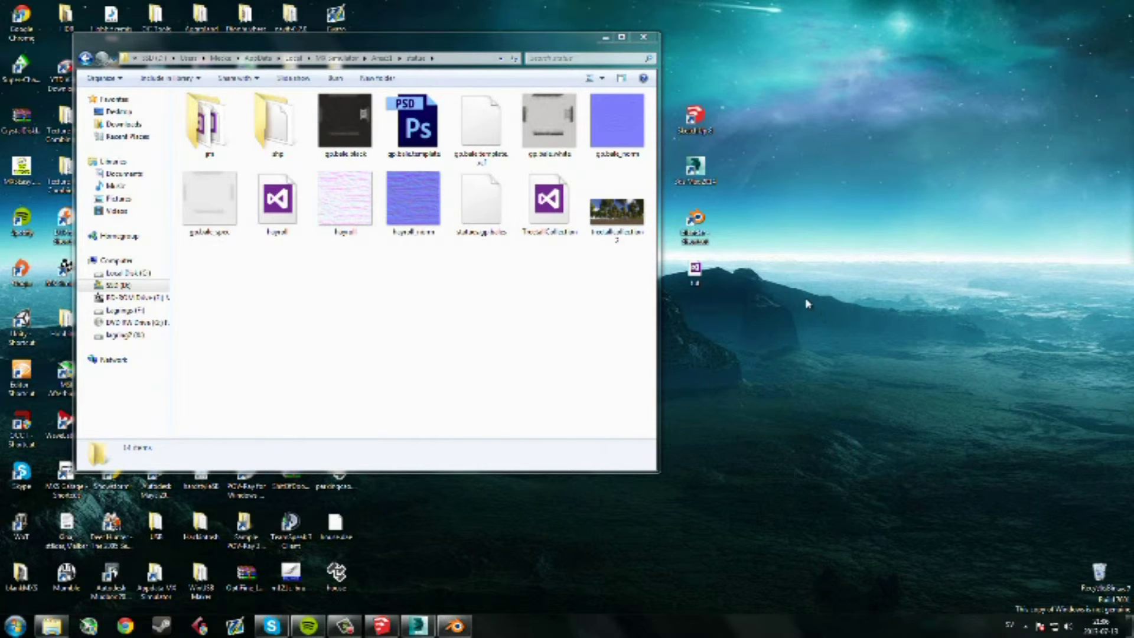
click(696, 271)
drag(695, 270, 495, 298)
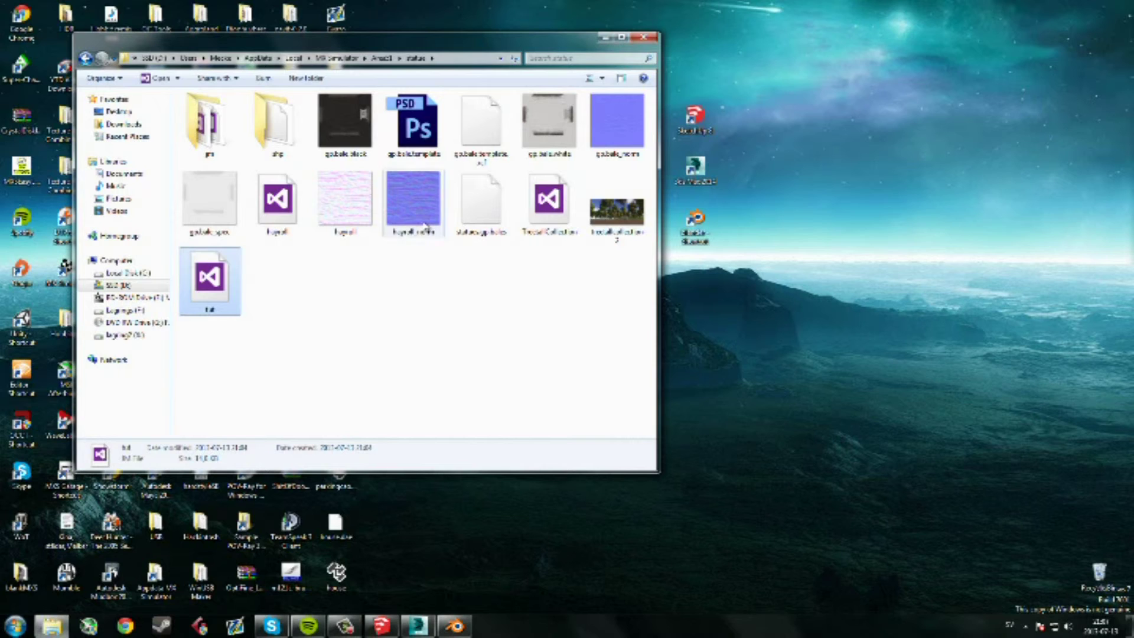
- Go back to the track folder and open the Recycle Bin
key(BackSpace)
key(BackSpace)
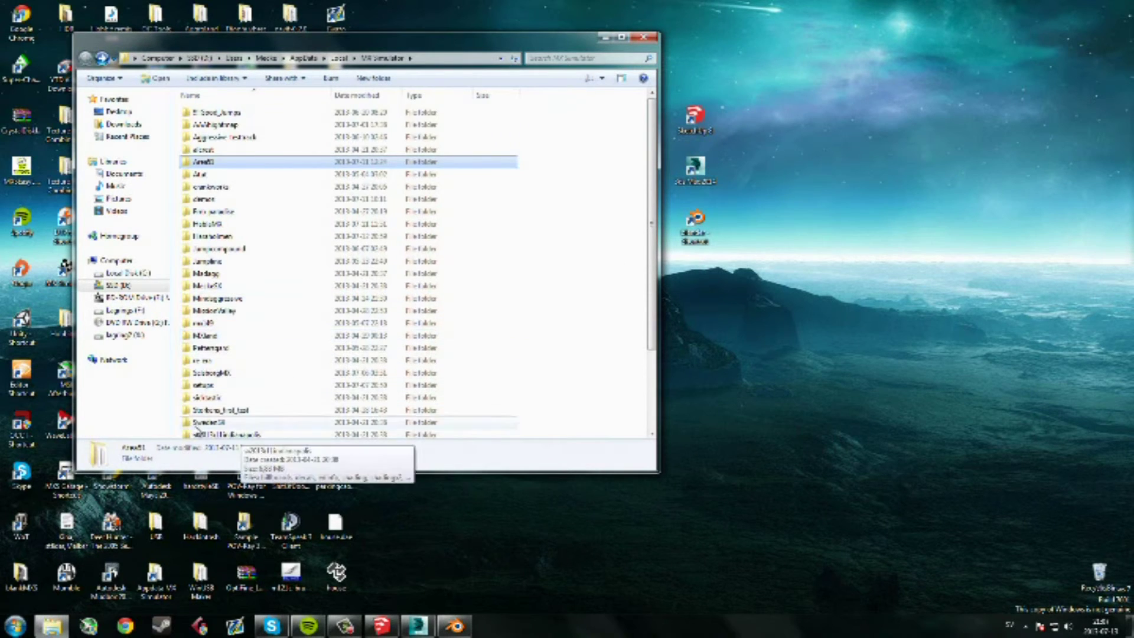
scroll(201, 431, down, 2)
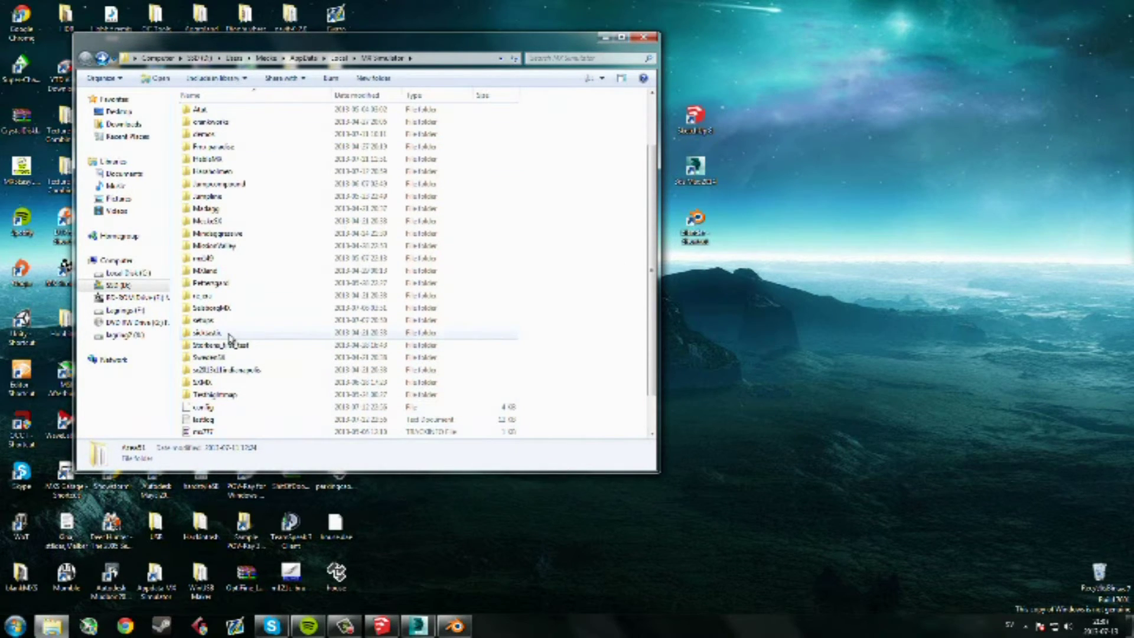
double_click(1098, 572)
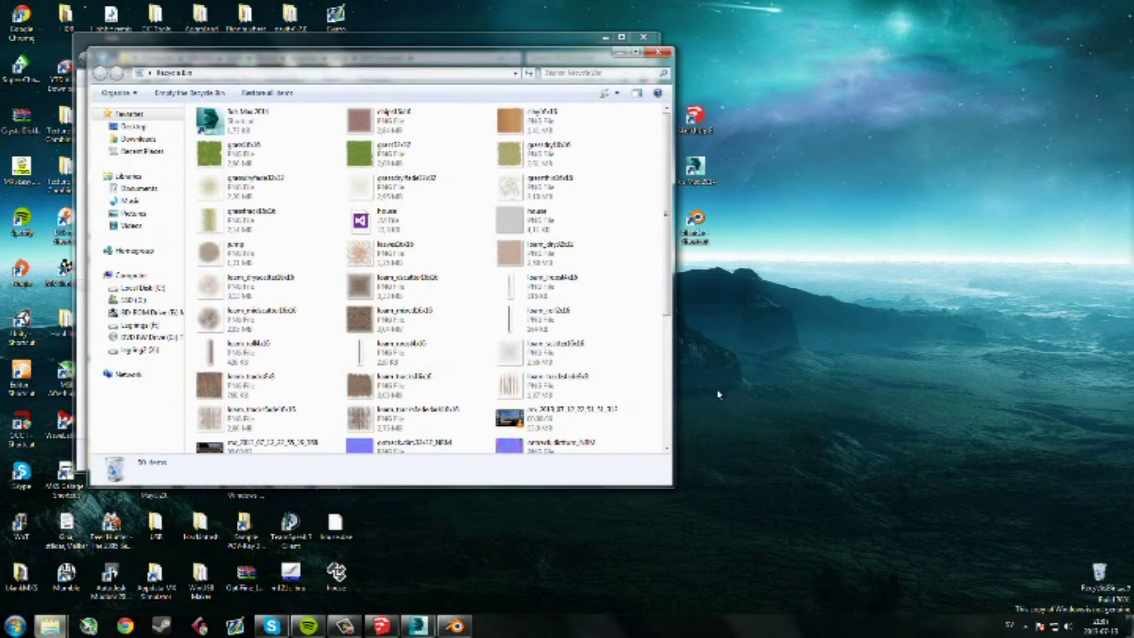
- Drag the grey wall texture out of the Recycle Bin into the Area51 track folder
click(553, 223)
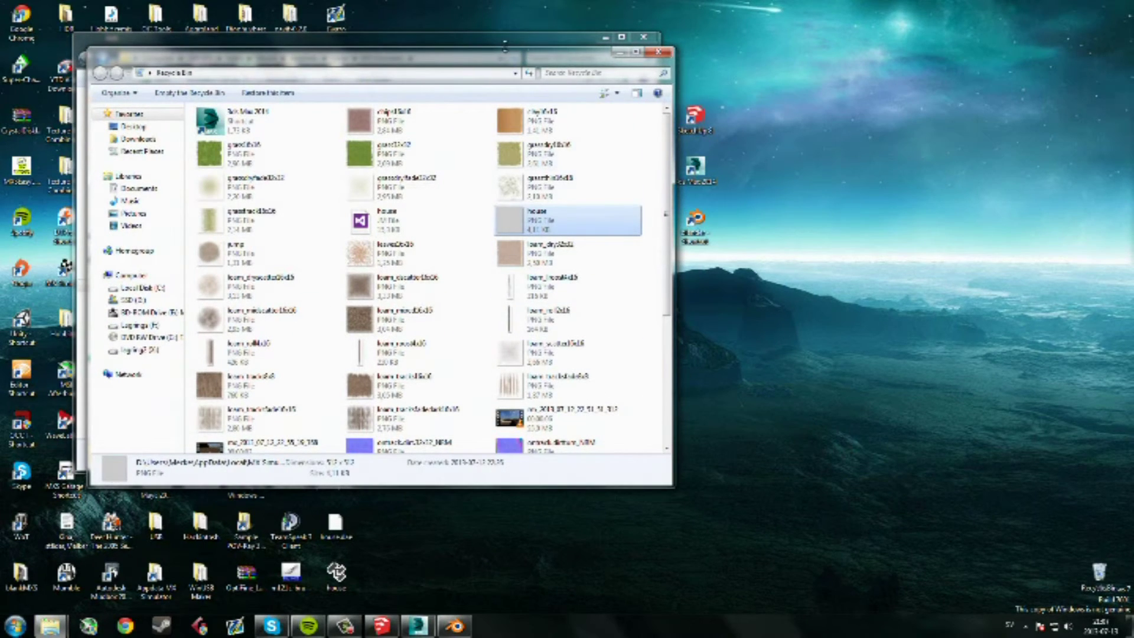
drag(451, 68, 948, 91)
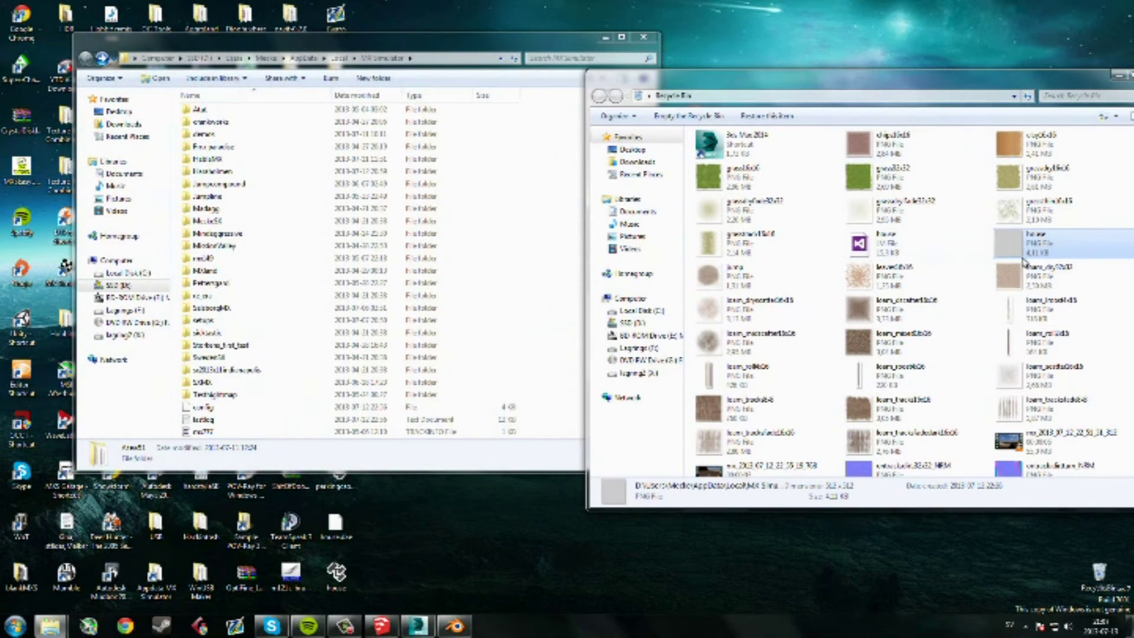
scroll(1024, 253, down, 5)
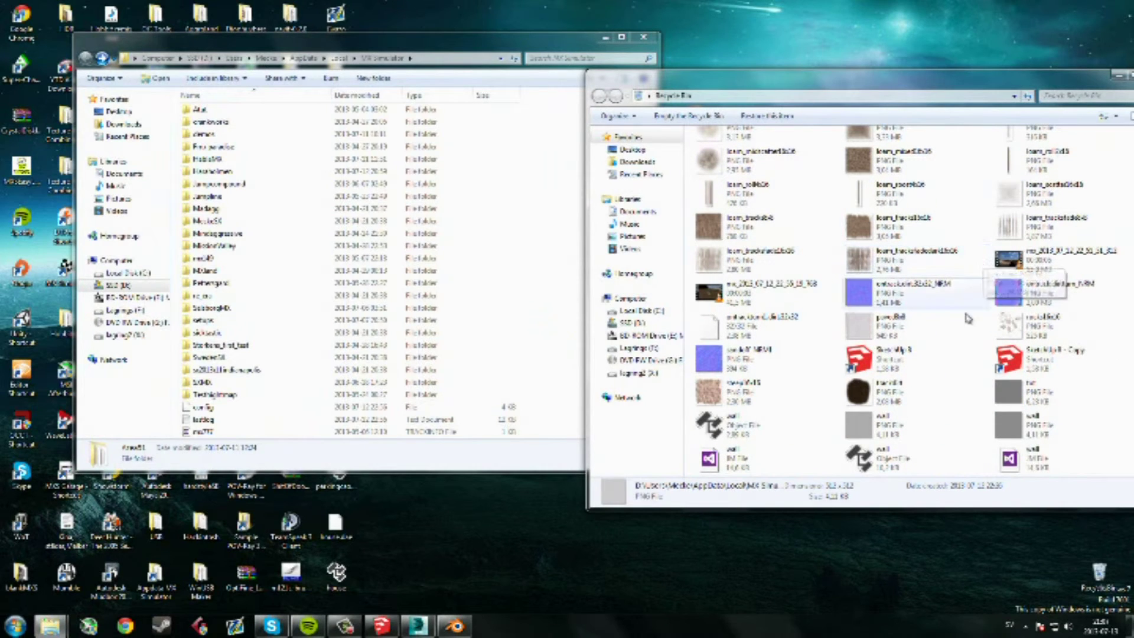
drag(858, 425, 574, 188)
drag(195, 437, 224, 136)
double_click(223, 136)
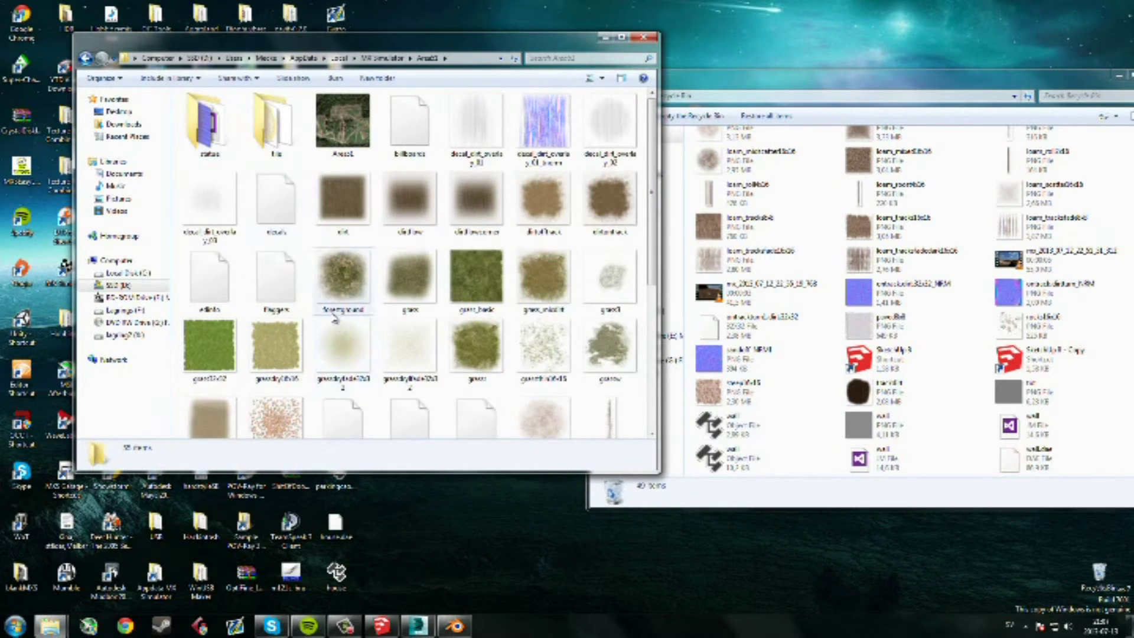
- Move the wall texture into Area51's statue folder, open that folder, and close the Recycle Bin
scroll(449, 325, down, 3)
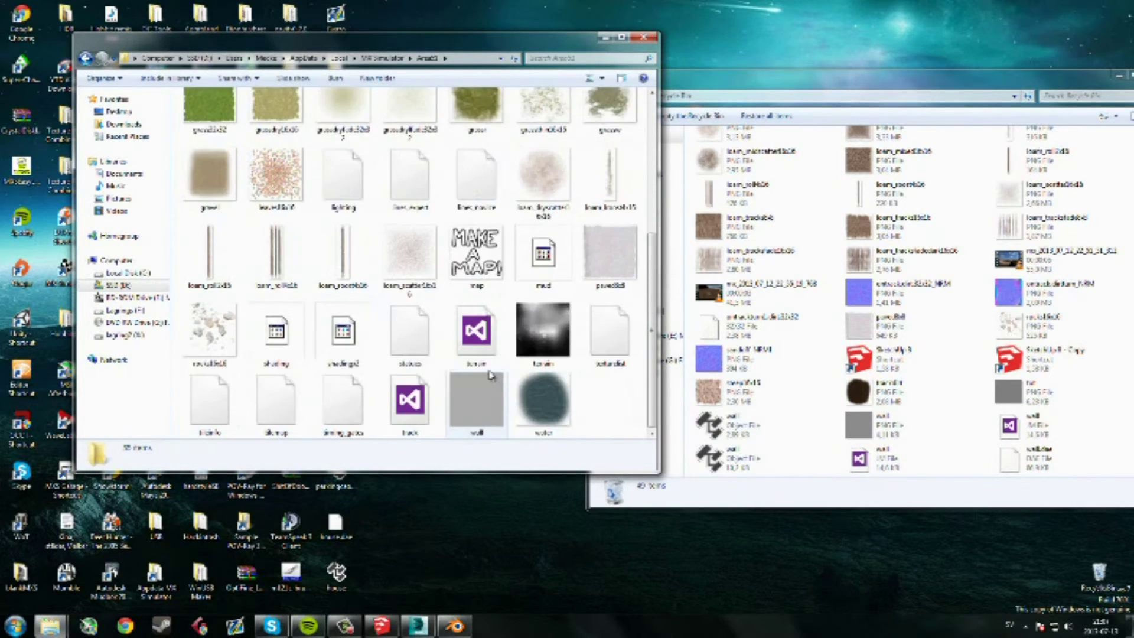
drag(487, 414, 206, 121)
double_click(209, 118)
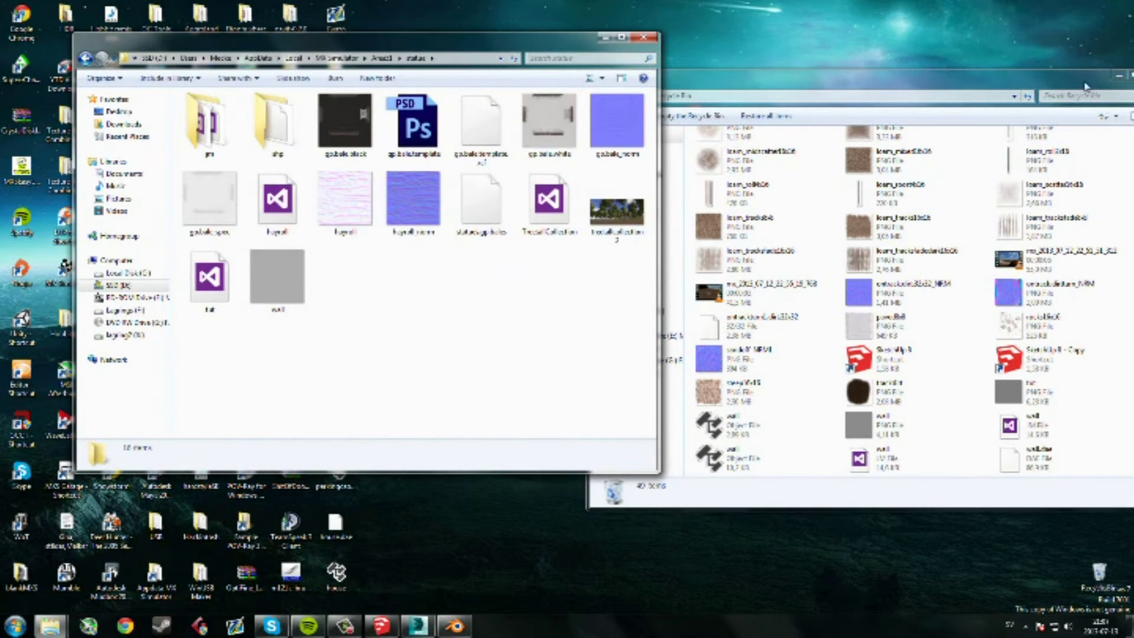
drag(1086, 83, 969, 76)
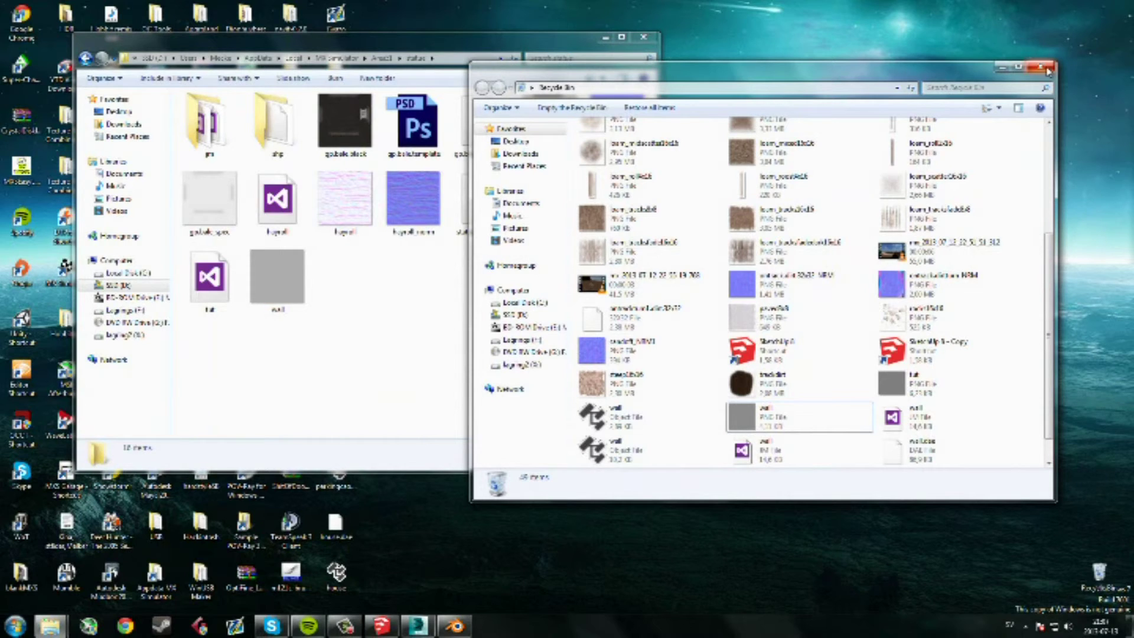
click(1042, 67)
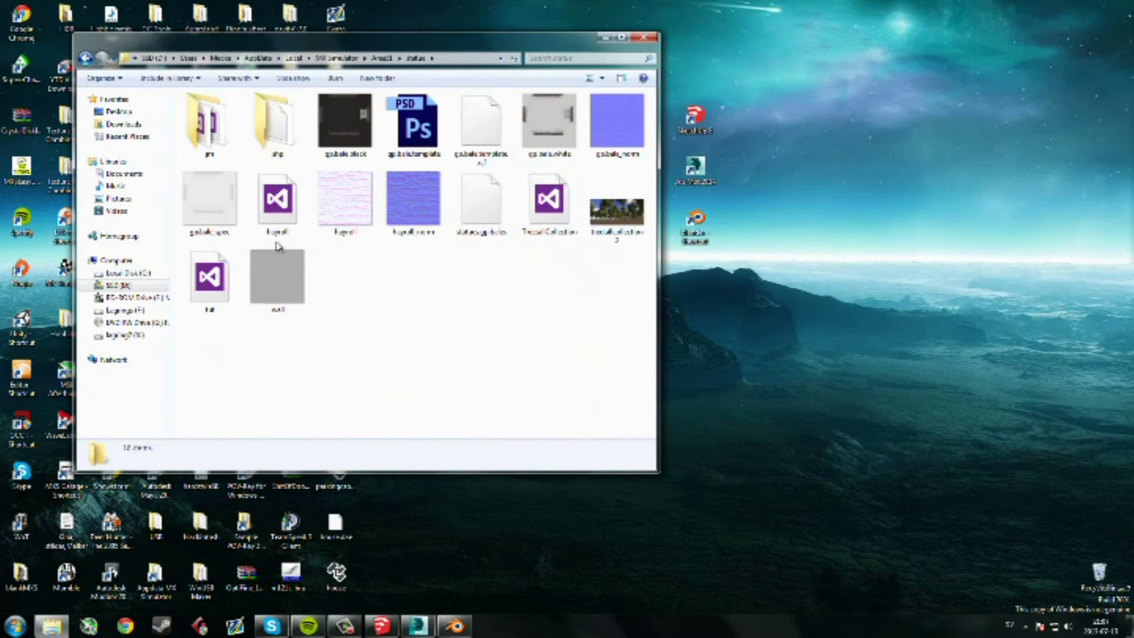
- Rename the wall texture inside the statue folder
key(BackSpace)
key(Return)
right_click(288, 271)
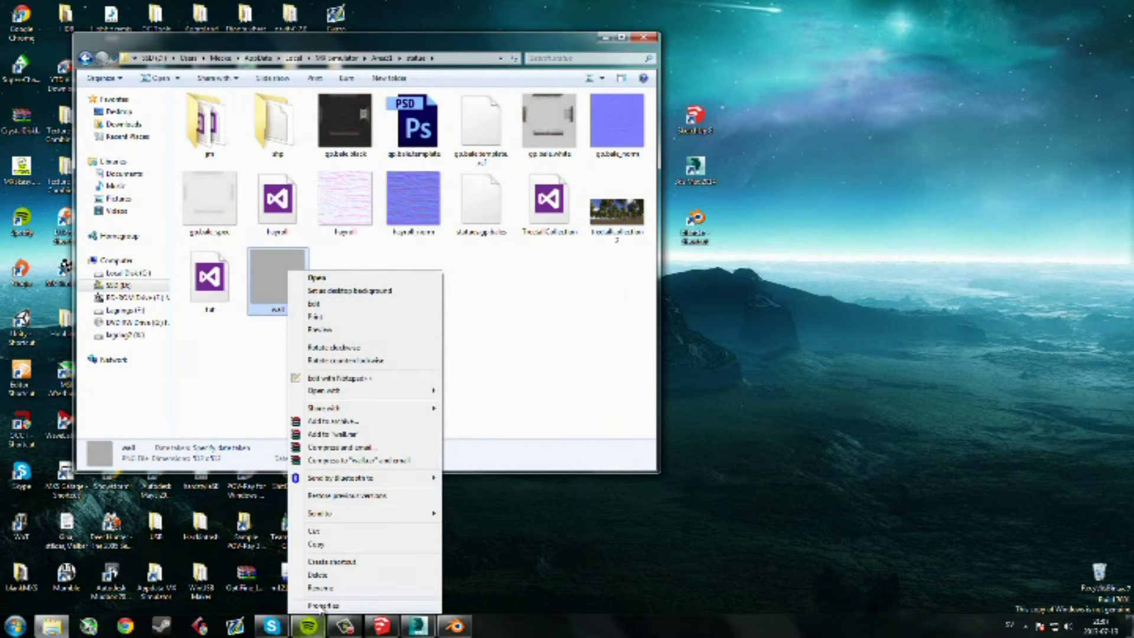
click(321, 588)
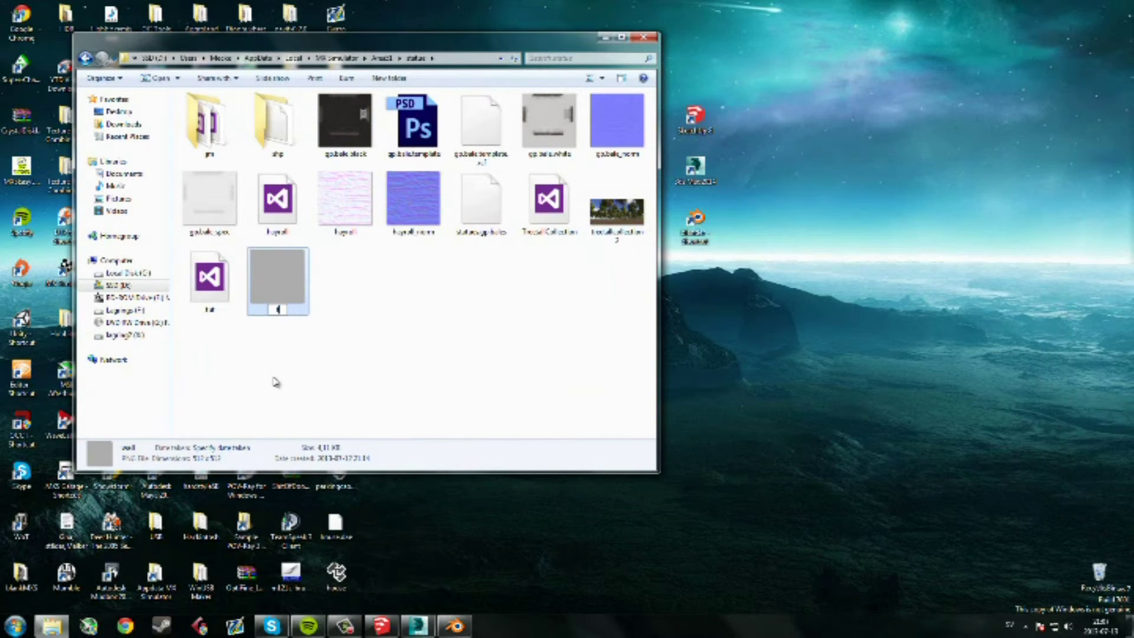
key(Return)
- Return to the Area51 folder and select the lines_novice and lines_expert files
key(BackSpace)
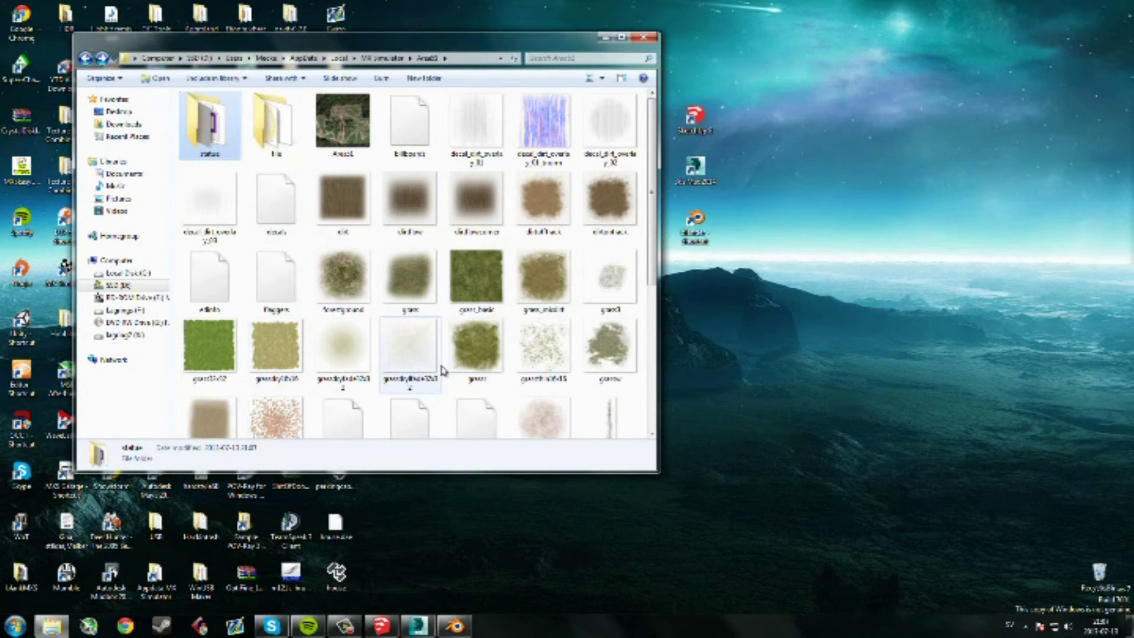
scroll(443, 371, down, 3)
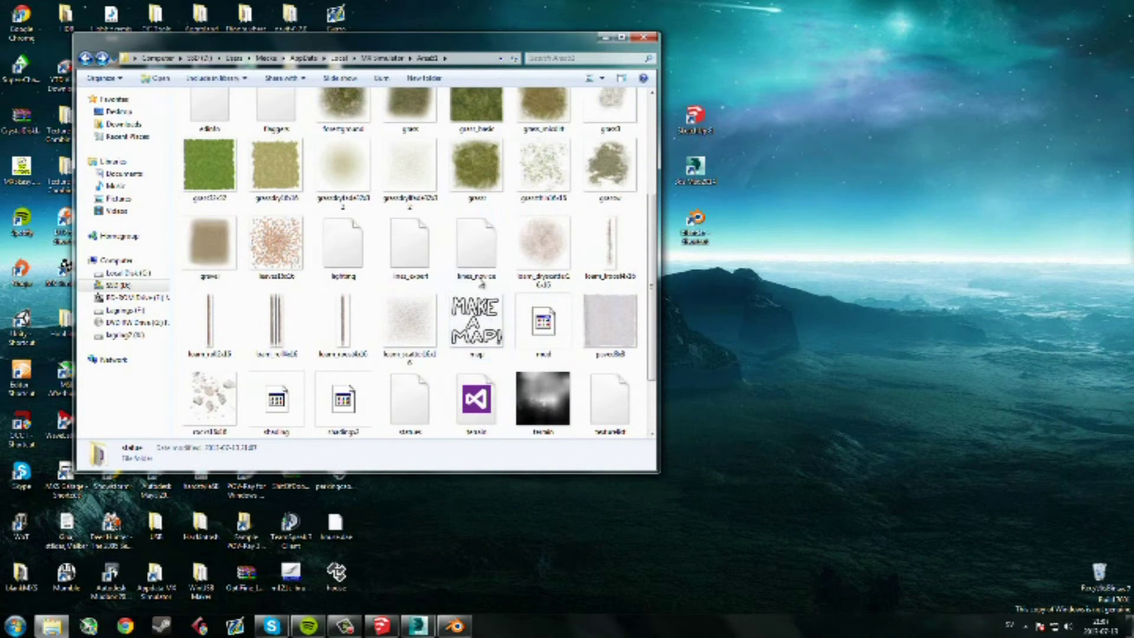
click(470, 267)
click(436, 258)
scroll(439, 259, down, 1)
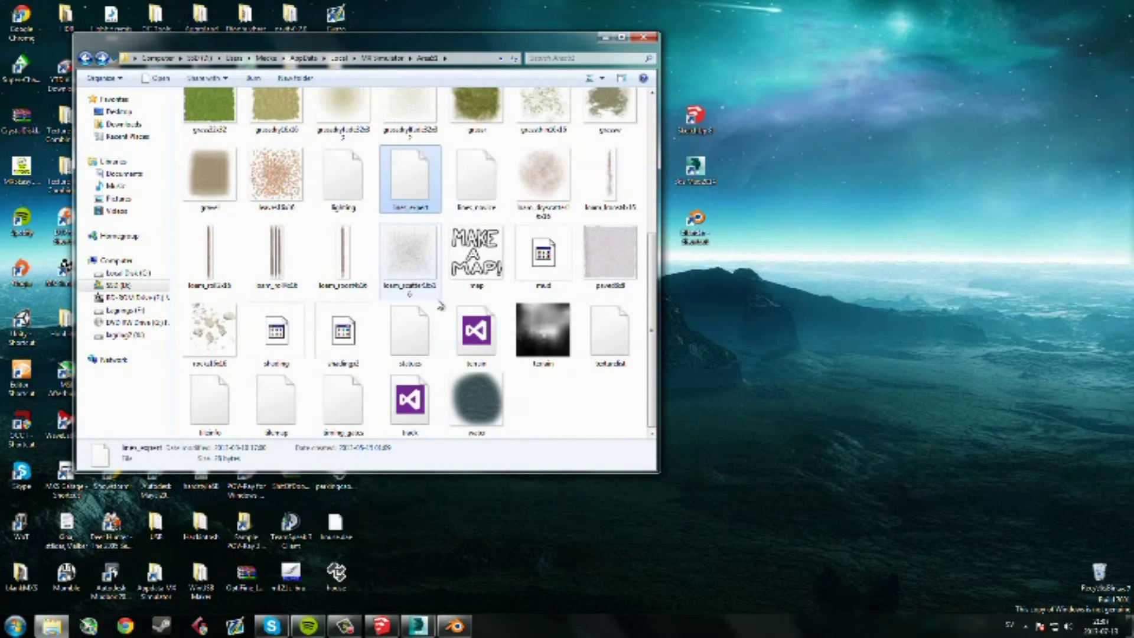
- Open Area51's statues file in Notepad++ and add a new line after the last entry
right_click(413, 340)
click(441, 371)
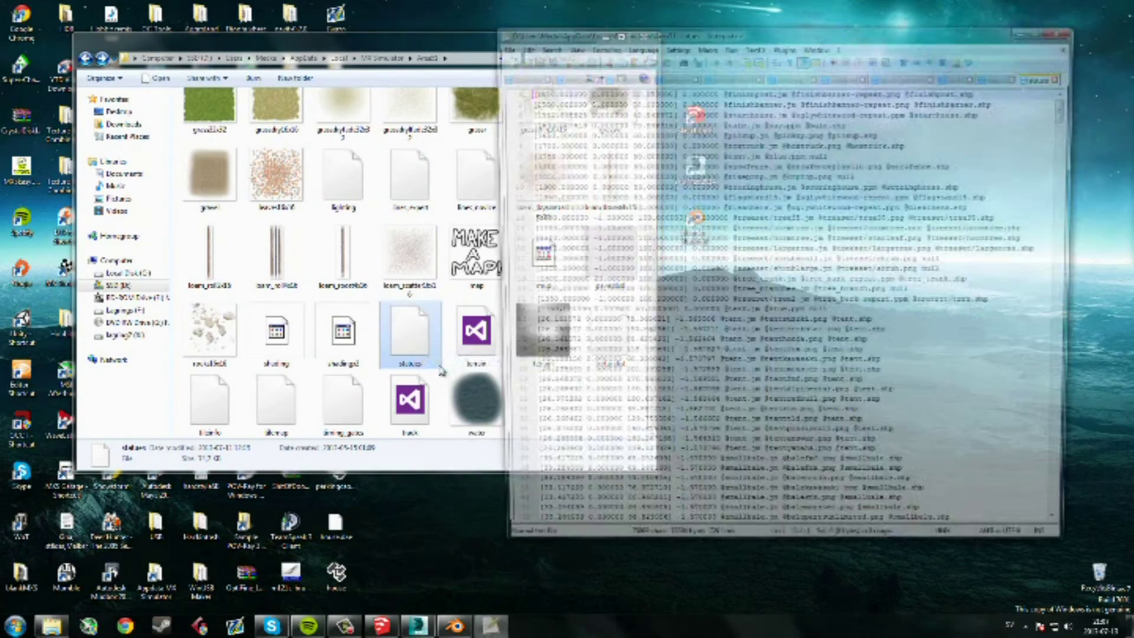
scroll(779, 313, down, 10)
drag(1074, 187, 1071, 507)
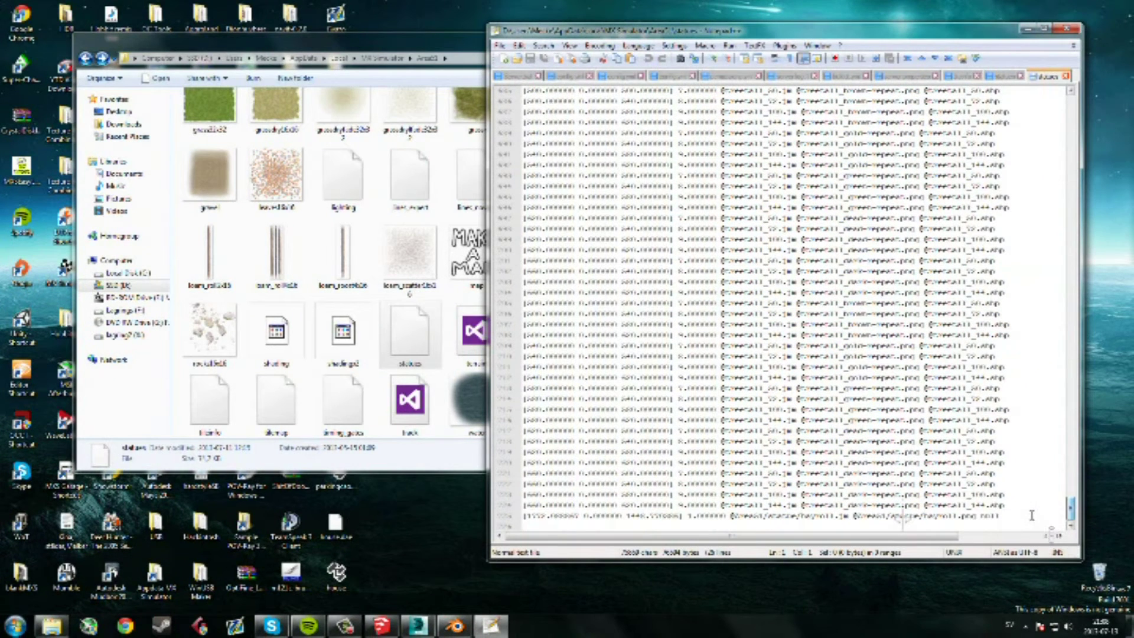
click(1031, 515)
key(Return)
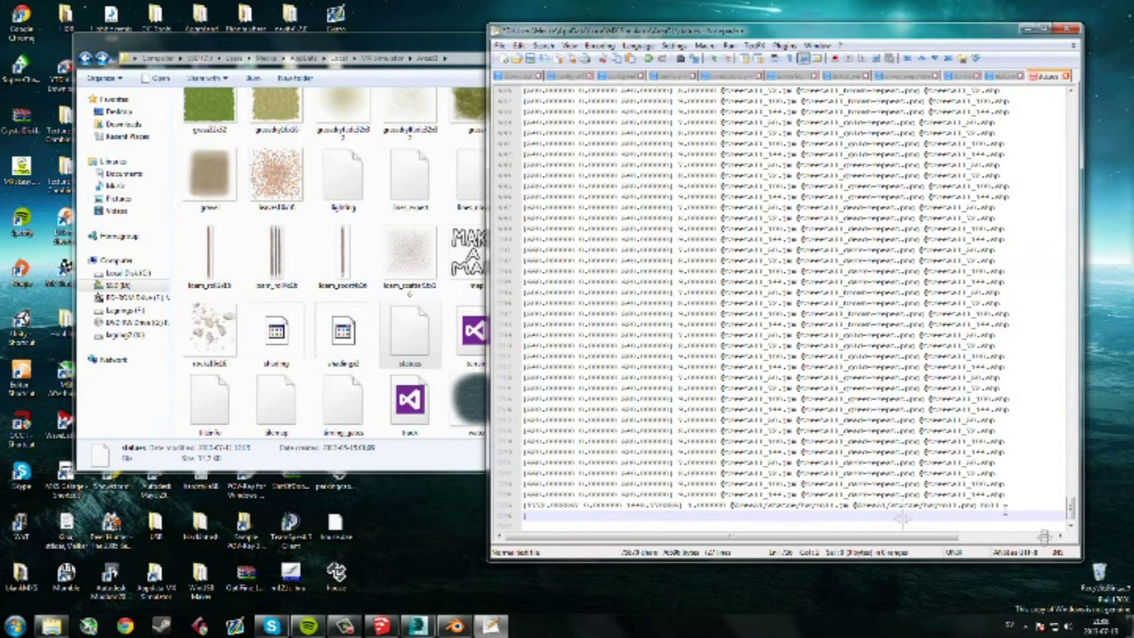
- Begin line 726 with the position values 1500.000000 0.000000 920
ctrl+scroll(780, 307, up, 2)
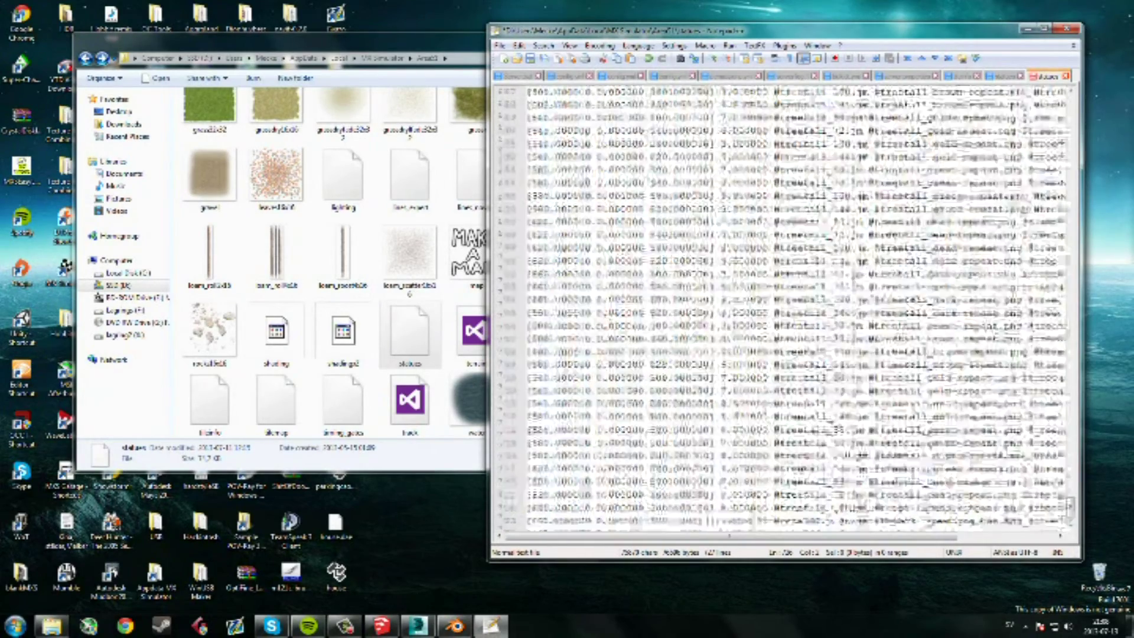
ctrl+scroll(902, 520, up, 1)
scroll(902, 520, down, 1)
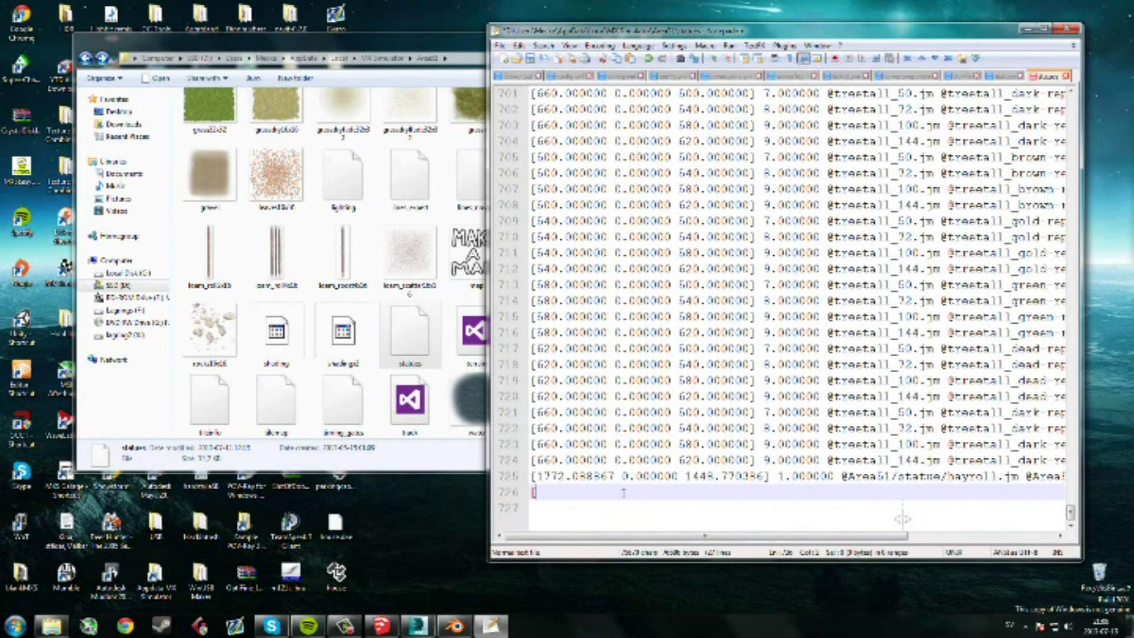
ctrl+scroll(624, 493, up, 3)
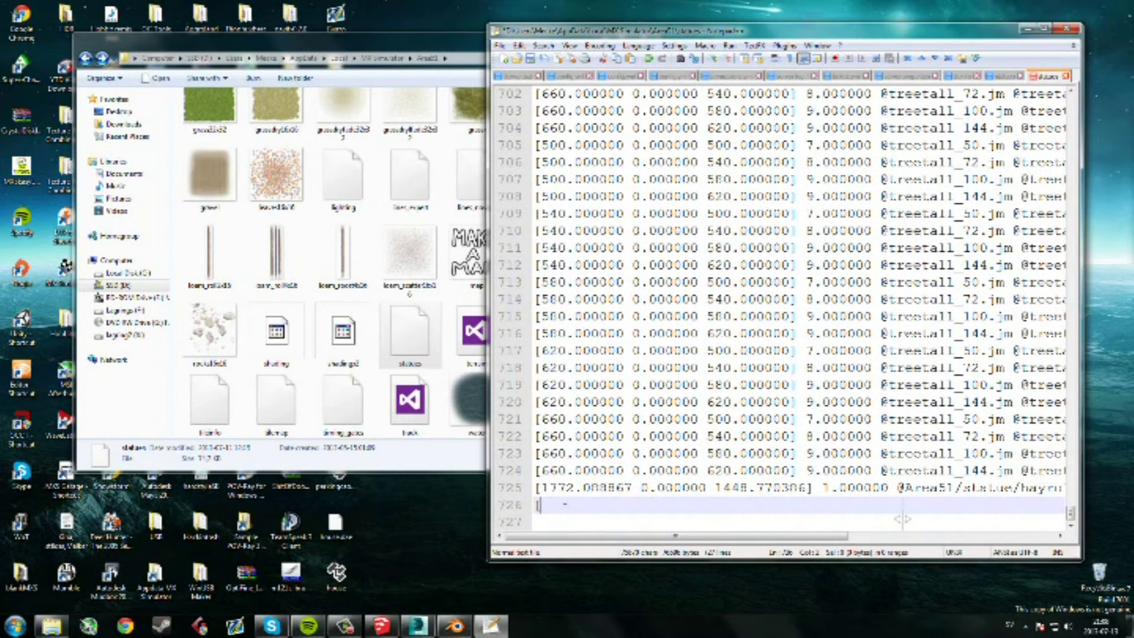
text(1500.000000 0.000000)
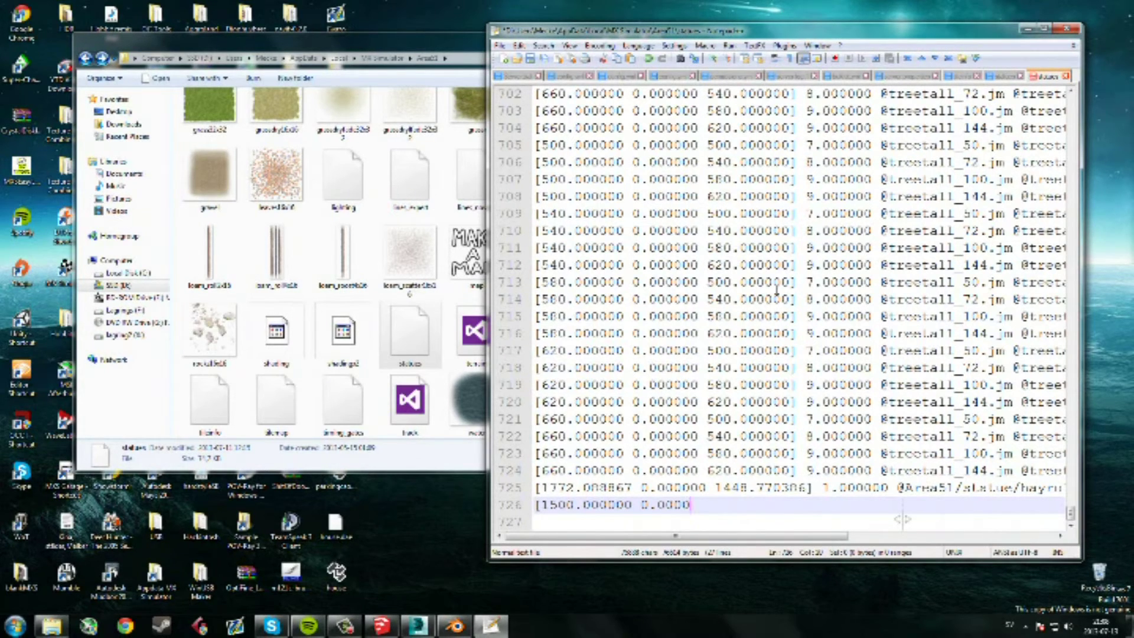
text( 920)
- Complete the position on line 726 as [1500.000000 0.000000 920.000000]
key(BackSpace)
text(.00000)
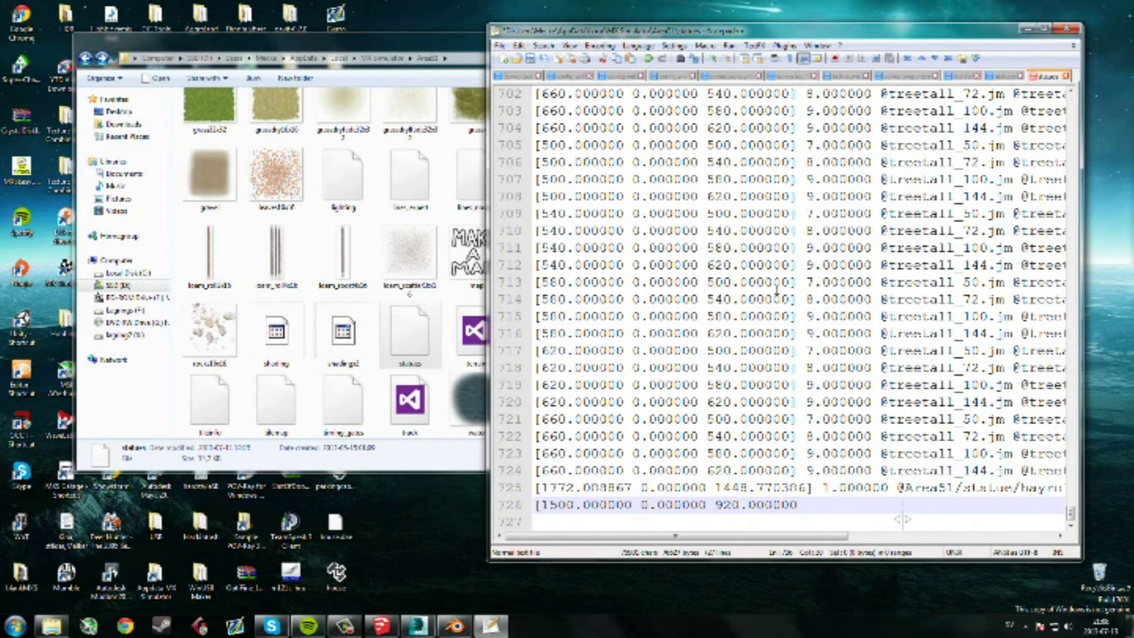
key(Down)
key(Up)
text(])
key(Left)
key(Left)
key(Left)
key(Left)
key(Left)
key(Left)
key(Left)
key(Left)
key(Left)
key(Left)
key(Left)
key(Left)
key(End)
text(0.000000)
key(Left)
key(Left)
key(Down)
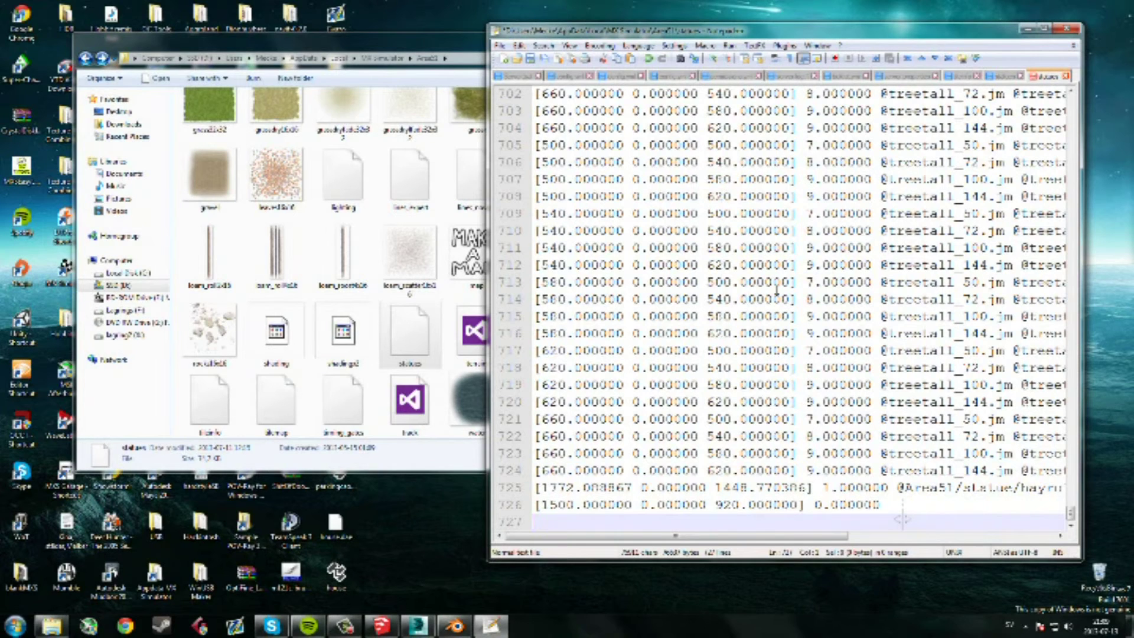
key(Up)
text(@)
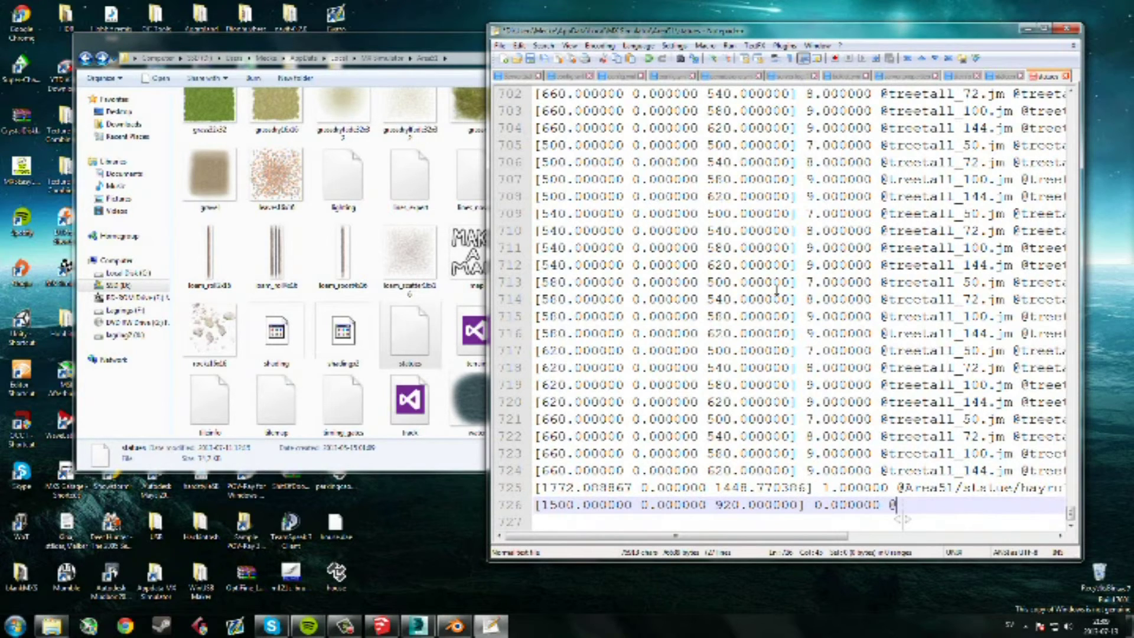
text(Area51/statue)
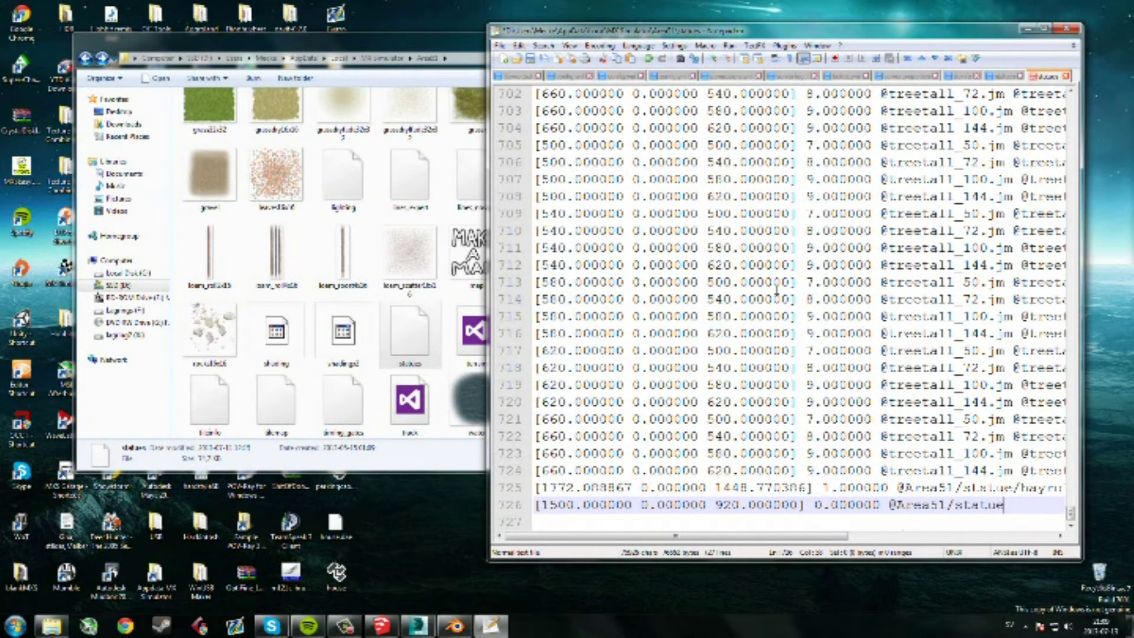
text(/)
drag(718, 536, 782, 536)
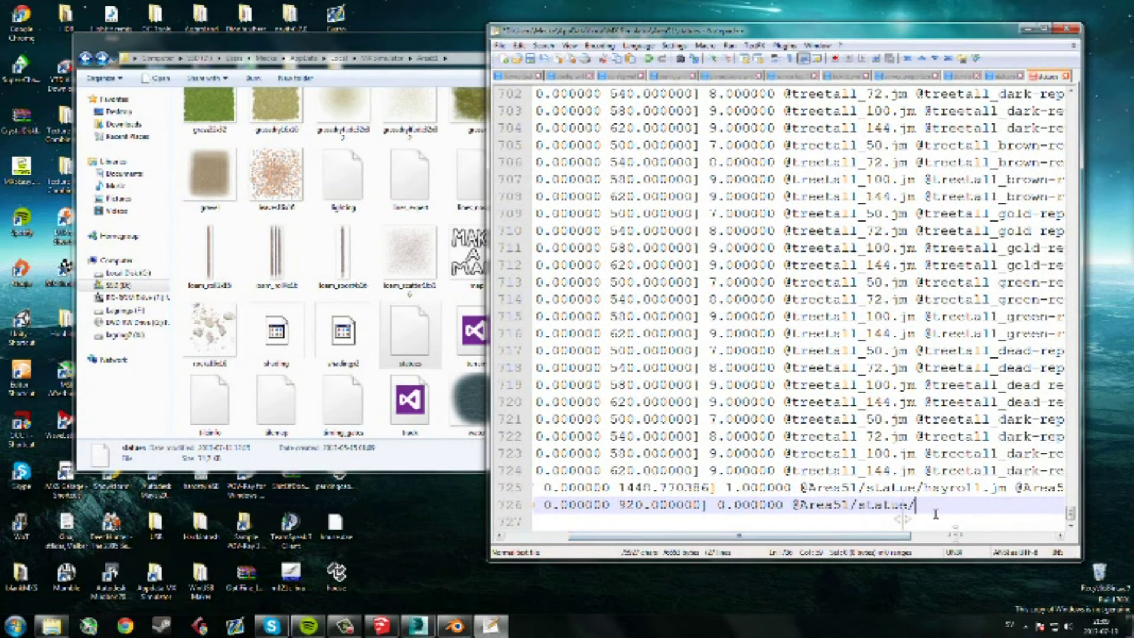
text(tur.jm)
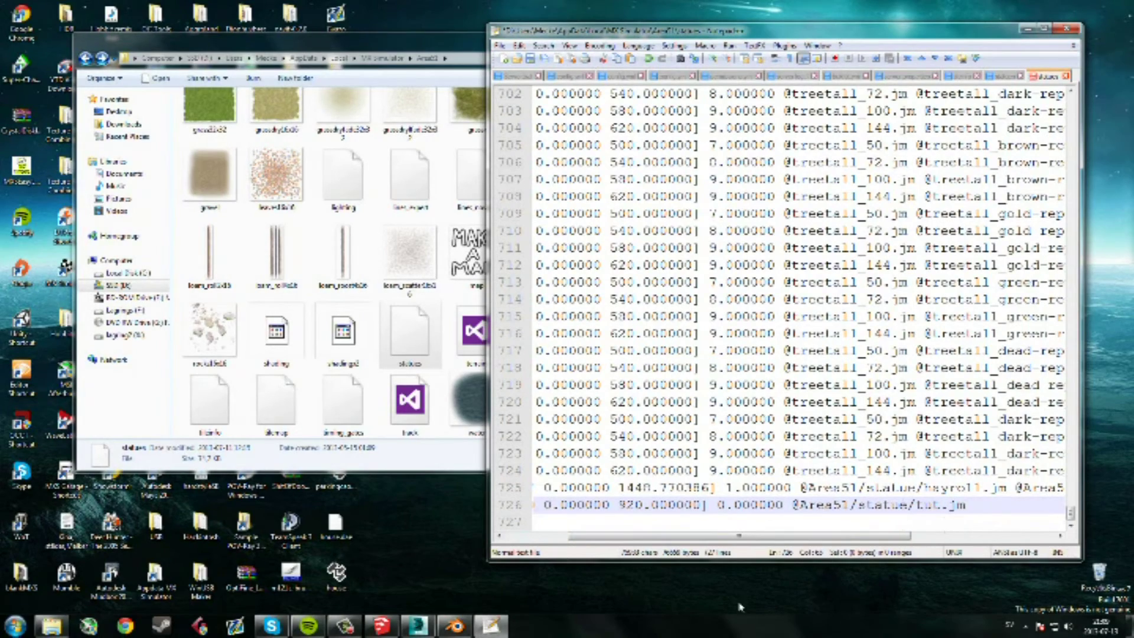
drag(714, 535, 860, 534)
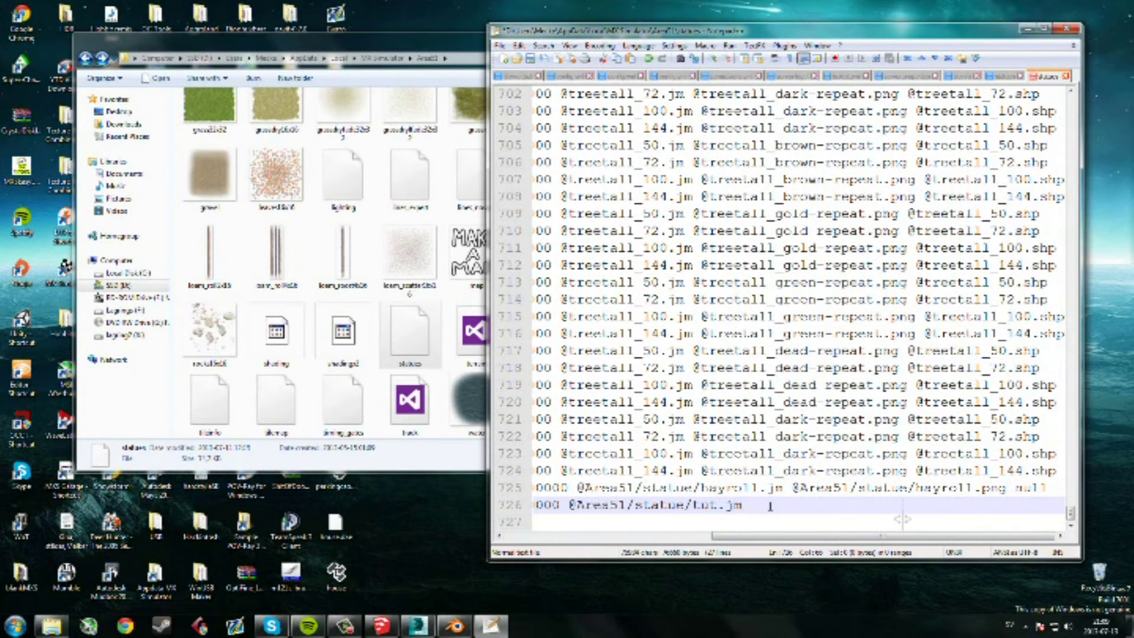
text(@Are)
text(a)
text(51/t)
text(statue/st)
key(BackSpace)
key(BackSpace)
text(tut.png)
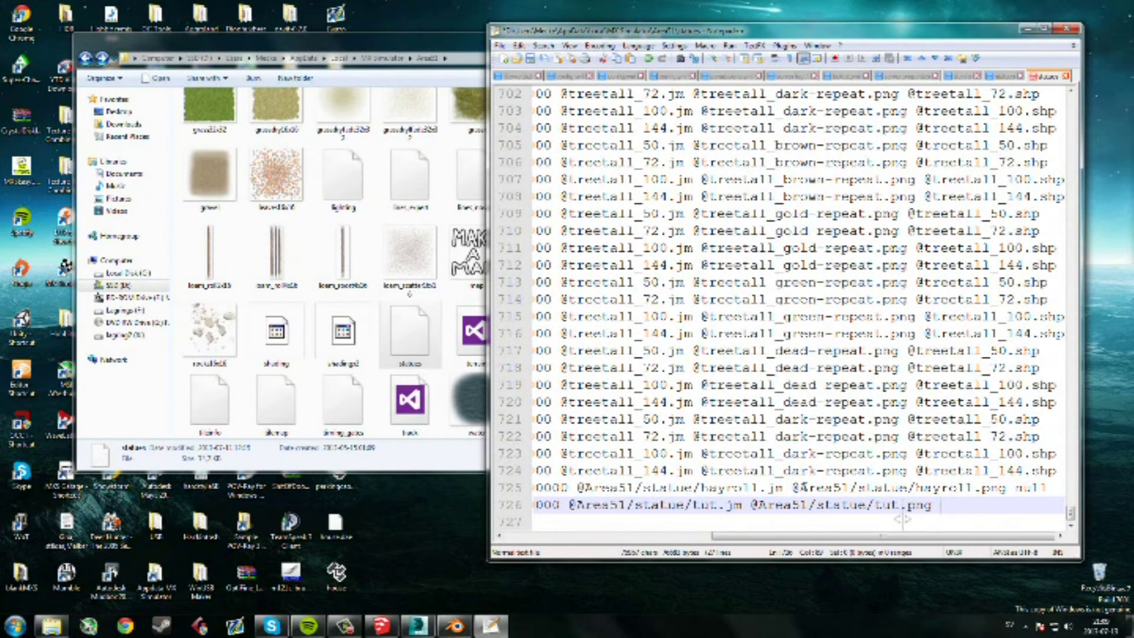
text(nu)
- Close the leftover Notepad++ tabs and save the edited statues file
click(538, 76)
click(538, 76)
click(538, 75)
click(539, 75)
click(539, 76)
click(531, 59)
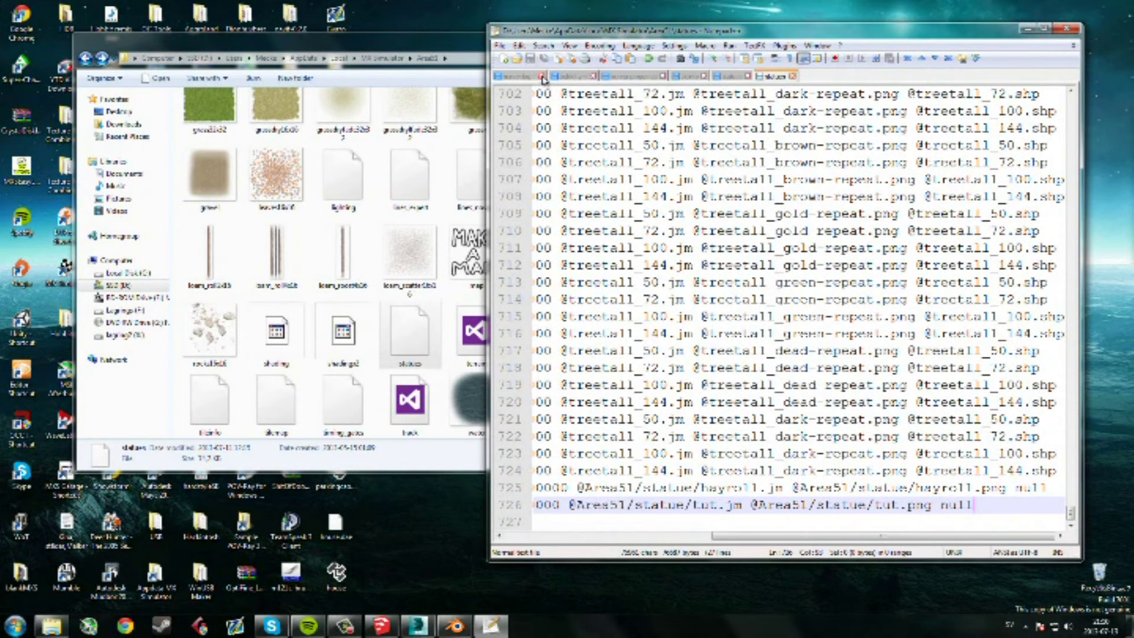
- Close the remaining tabs, including the SXMX track's statues file, and exit Notepad++
click(539, 76)
click(539, 76)
click(555, 76)
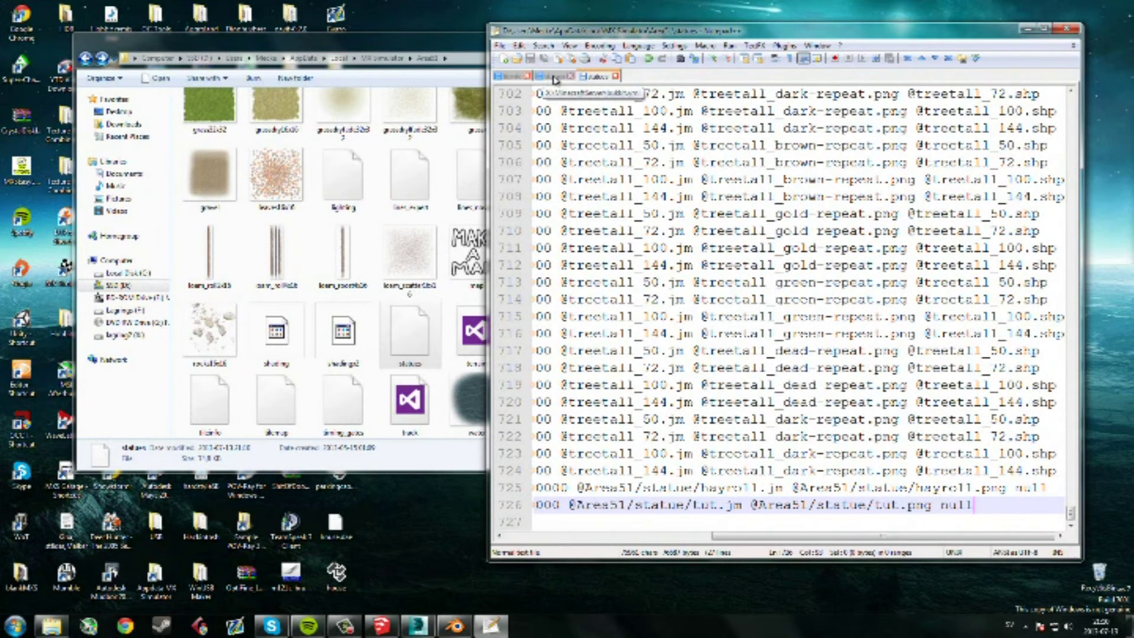
click(527, 75)
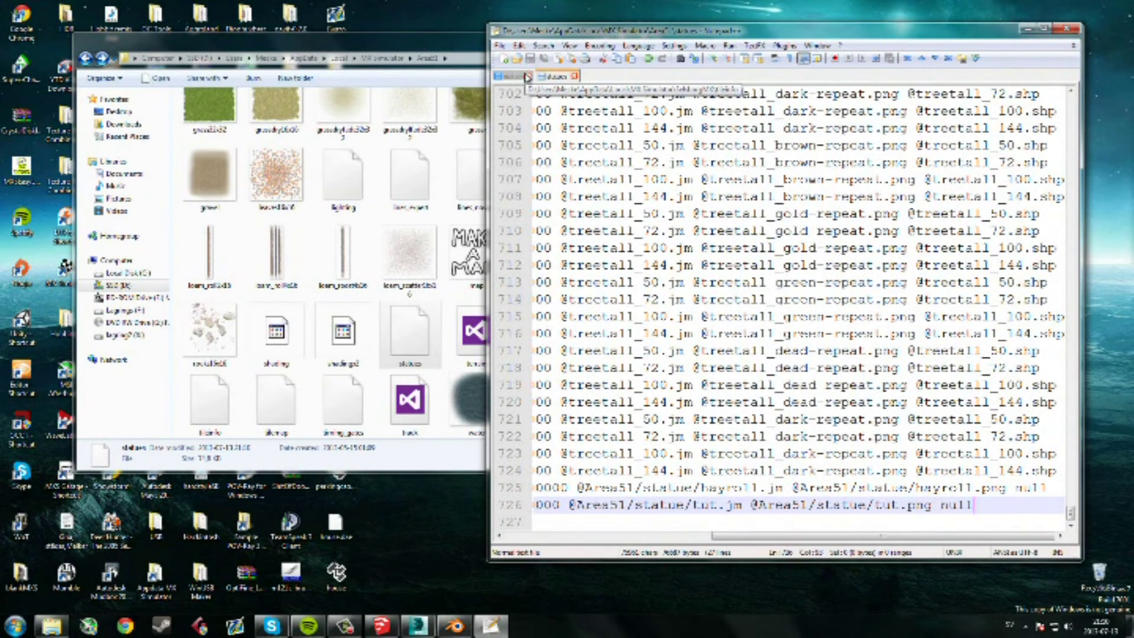
click(524, 76)
click(530, 75)
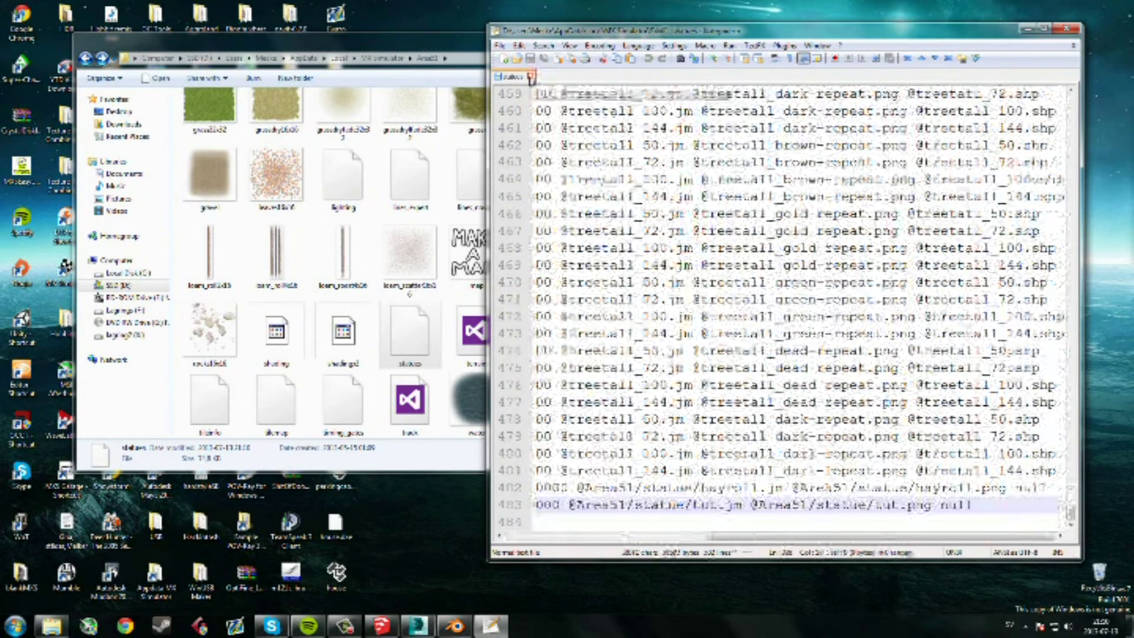
click(1076, 31)
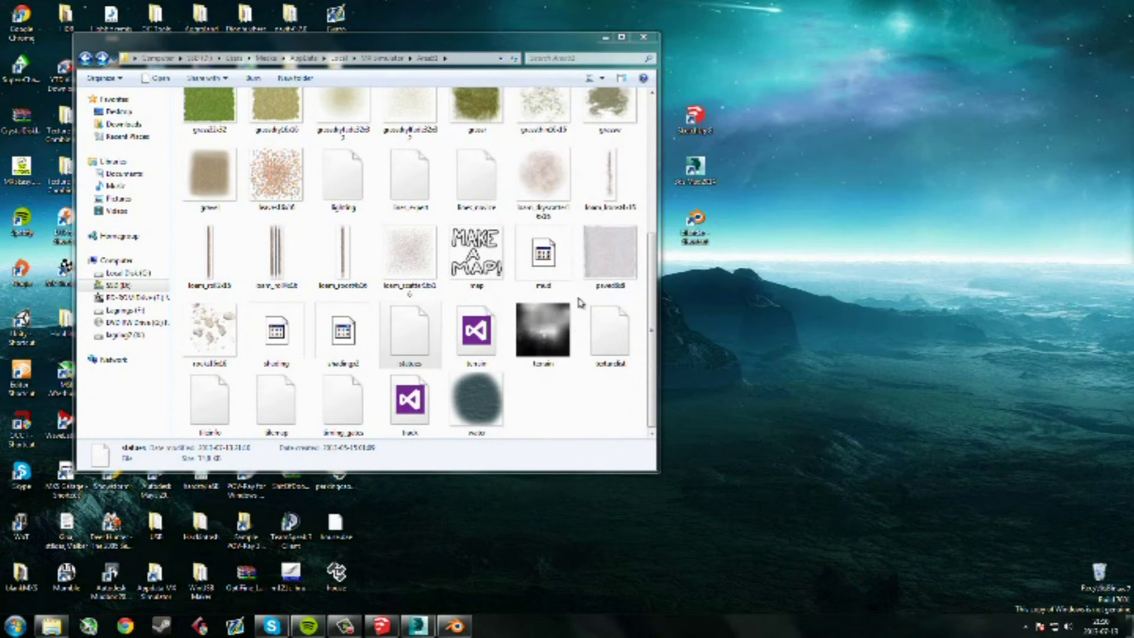
- Open the statues folder in Explorer and move the window to the screen's right side
click(581, 399)
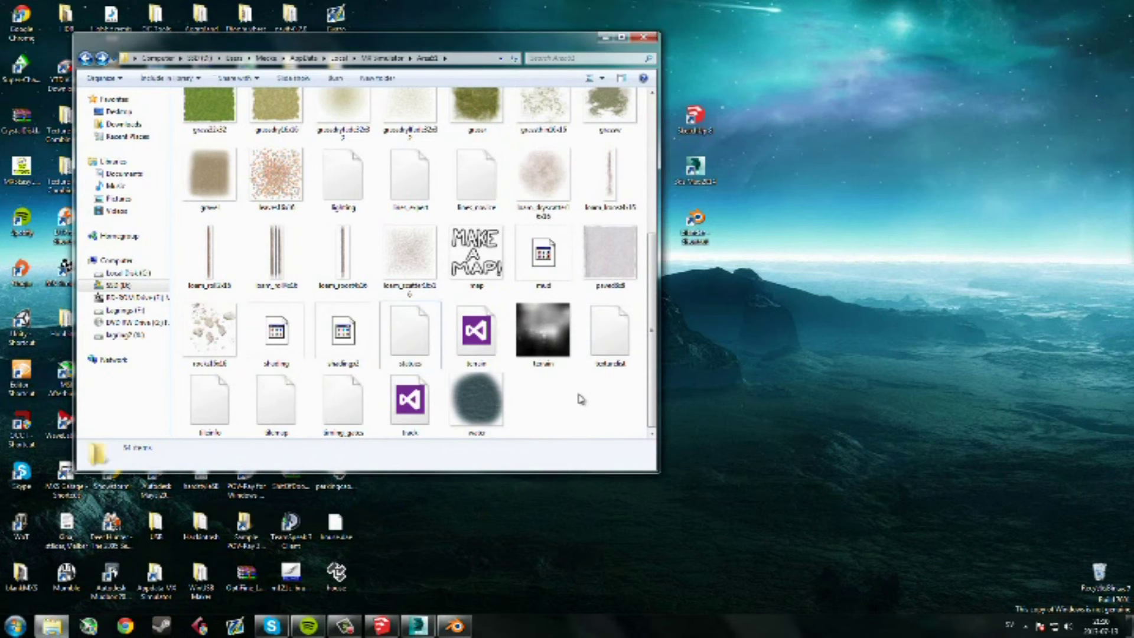
scroll(561, 399, up, 4)
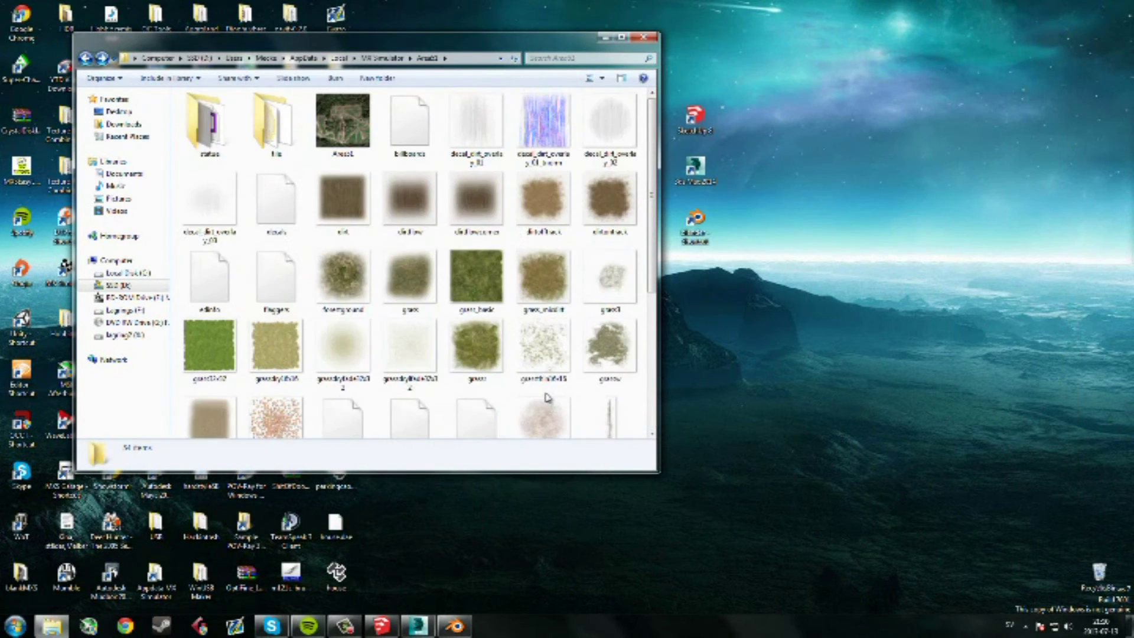
double_click(236, 134)
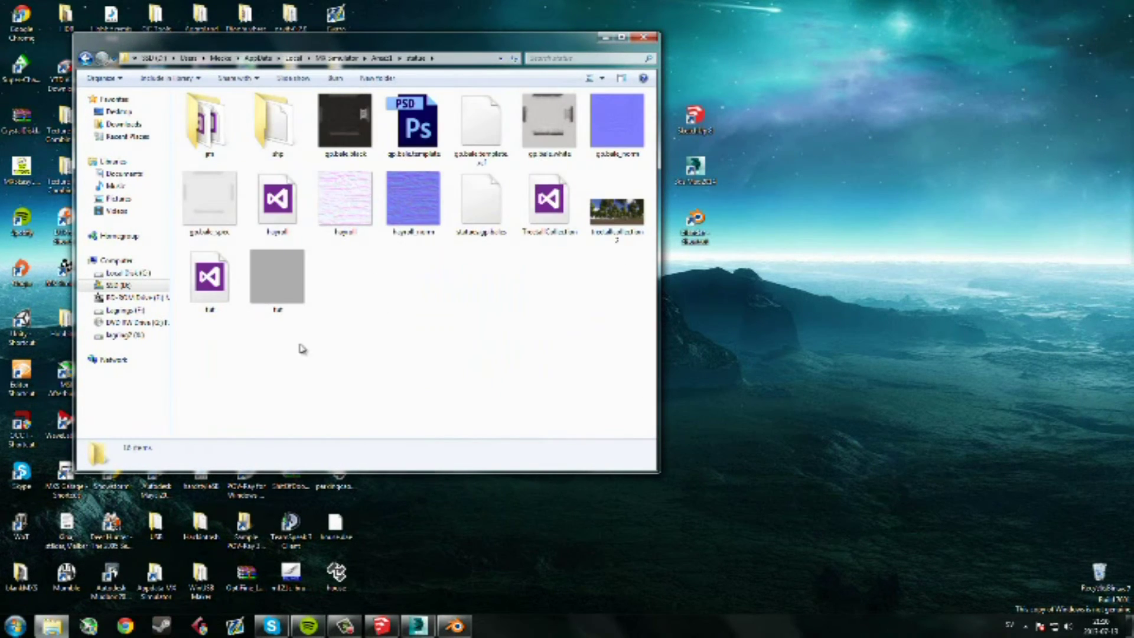
drag(465, 45, 835, 49)
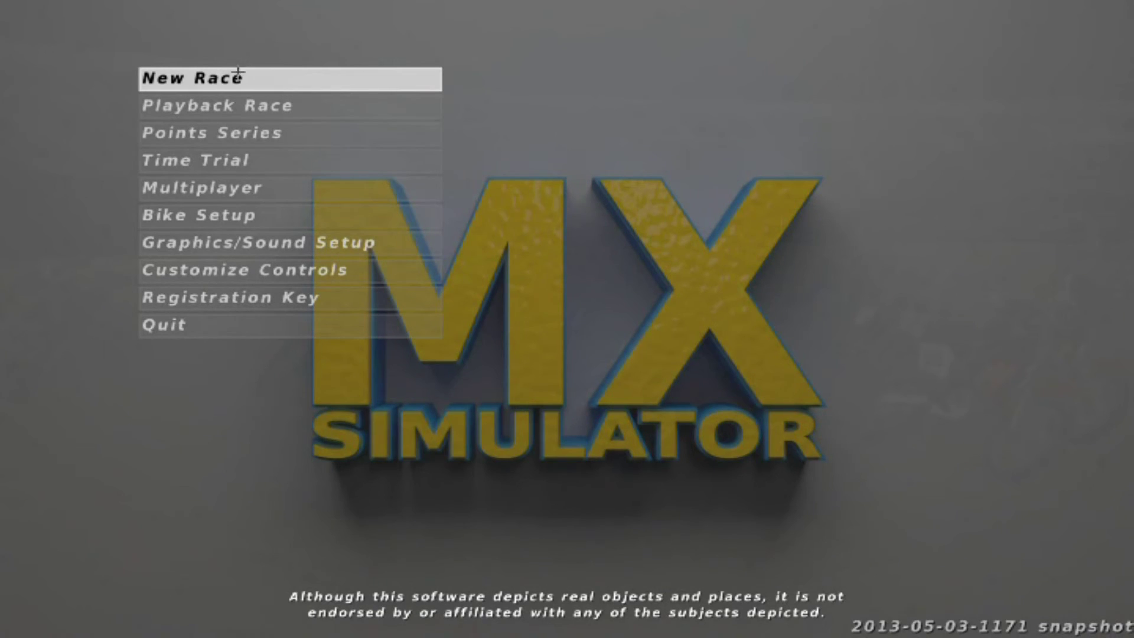
- Set up a New Race on the Area51 track and start it
click(215, 326)
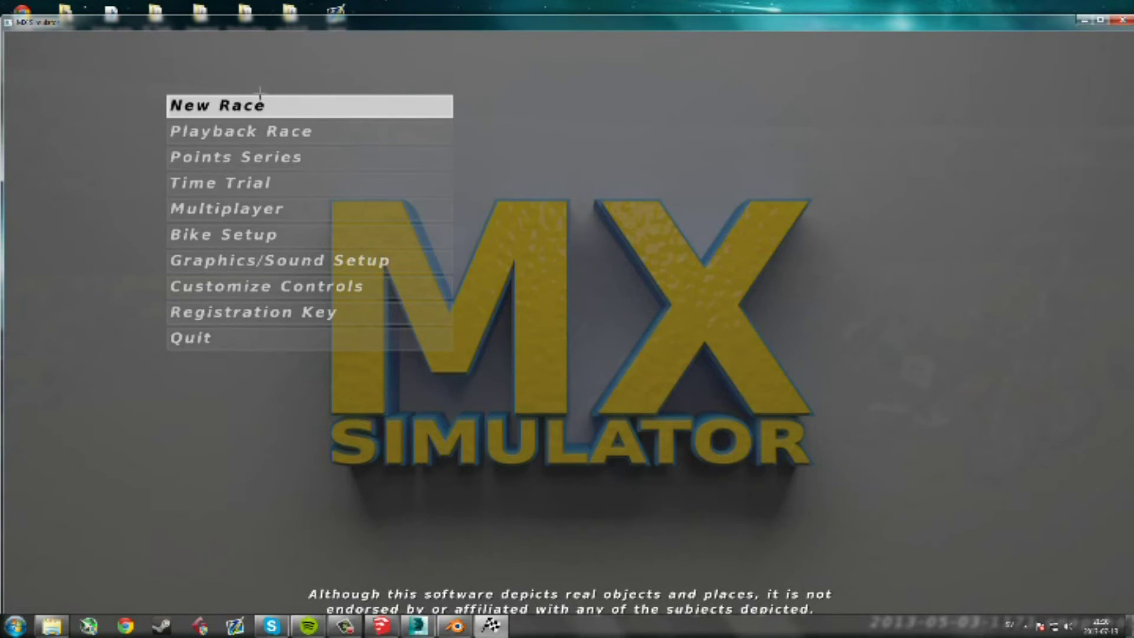
click(260, 104)
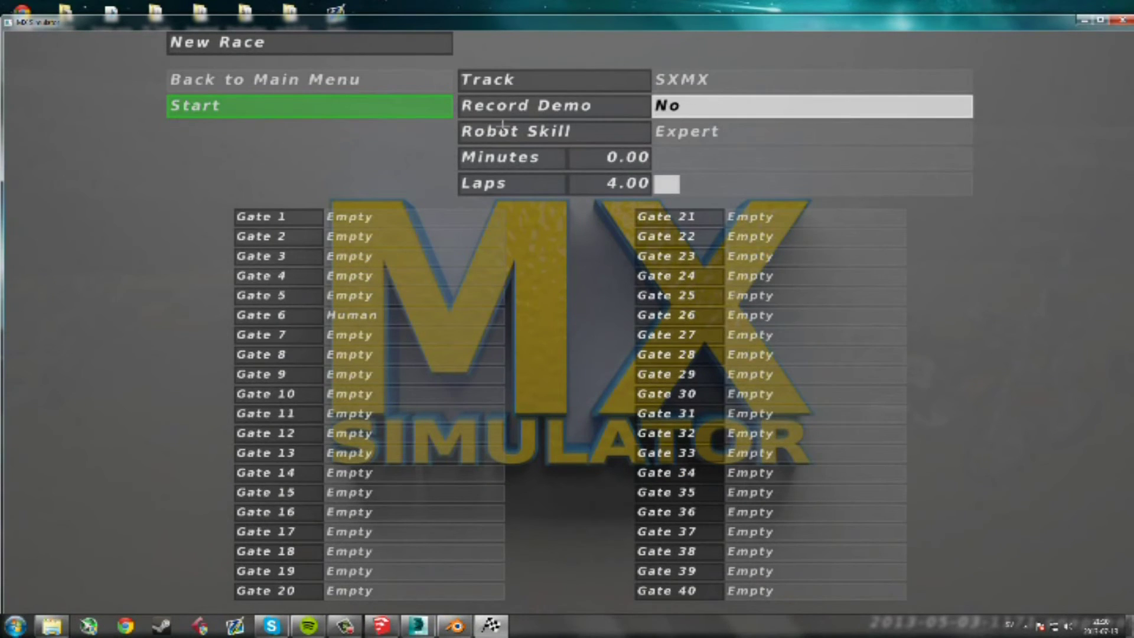
click(692, 83)
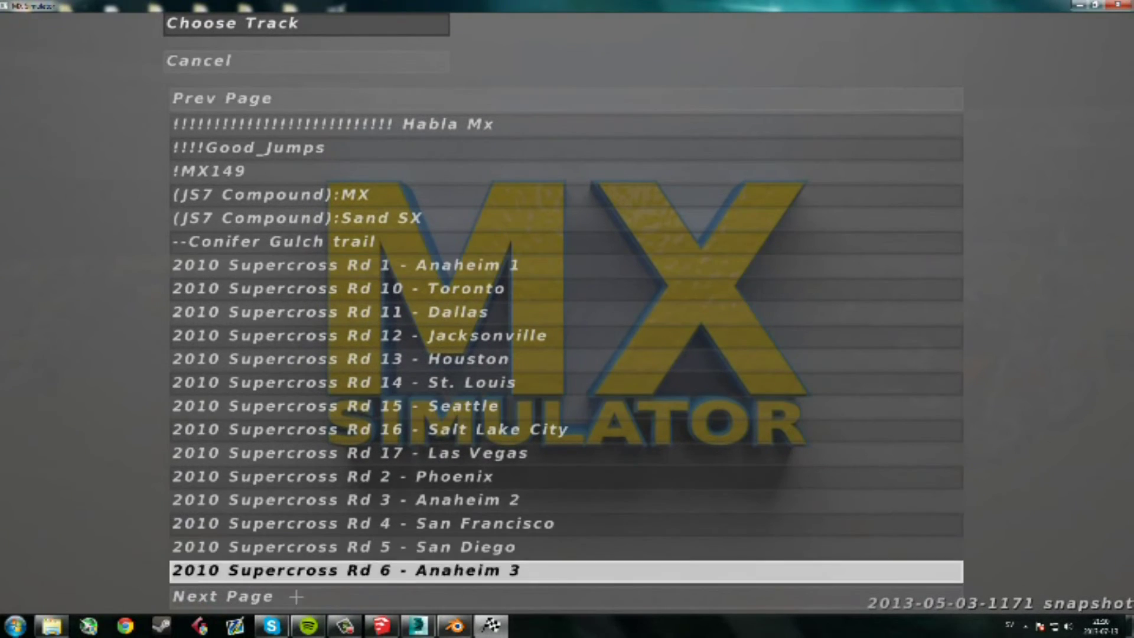
click(287, 597)
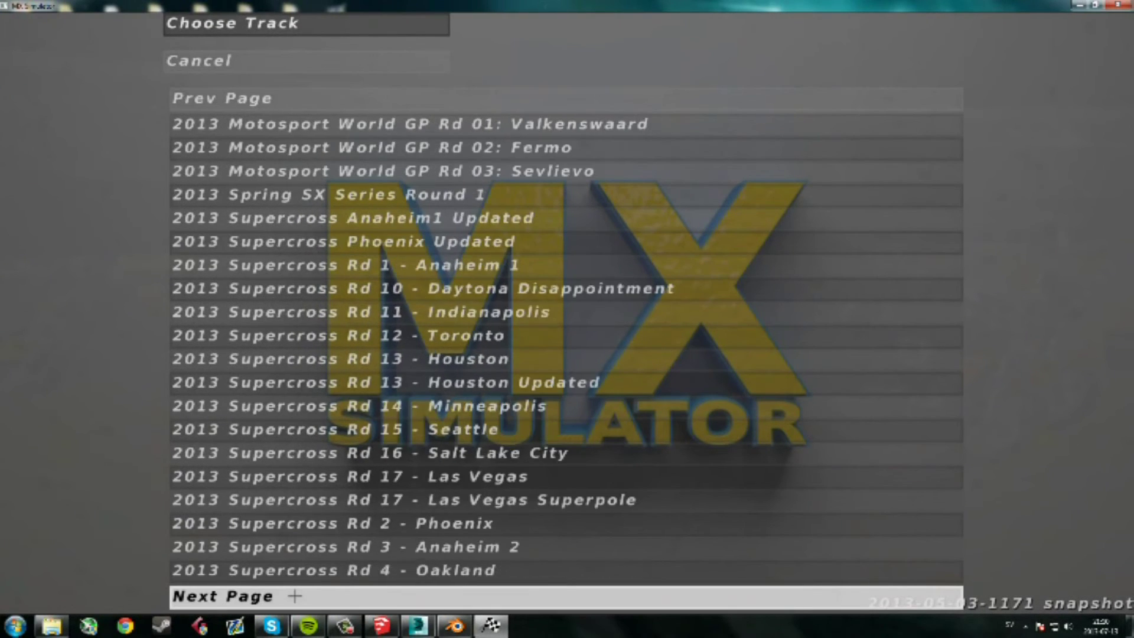
click(294, 596)
click(294, 596)
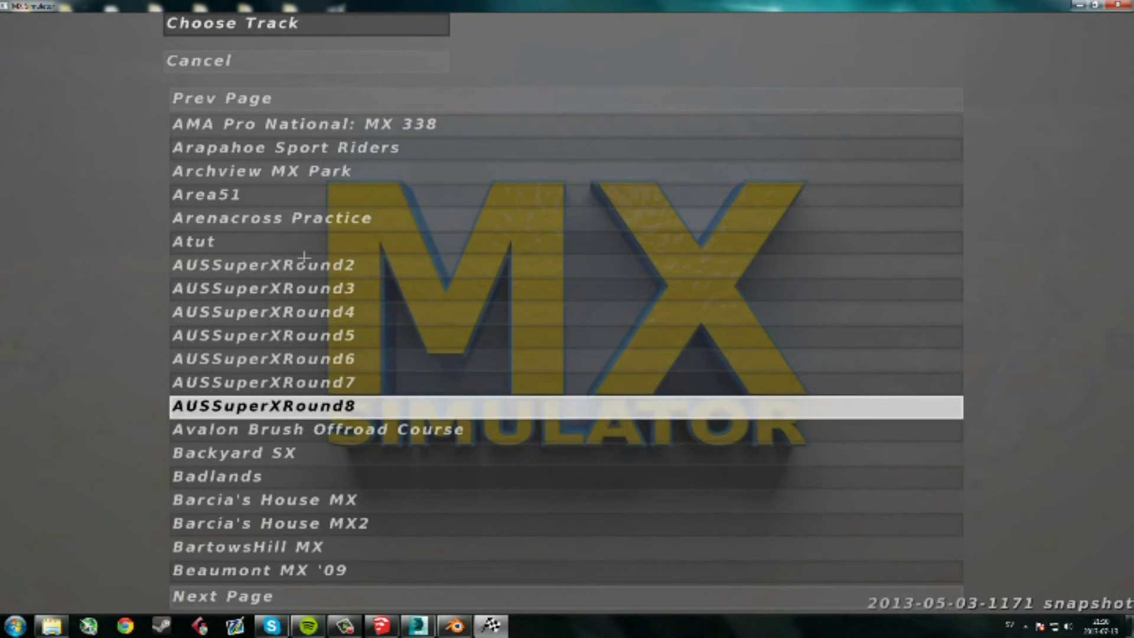
click(201, 195)
click(192, 96)
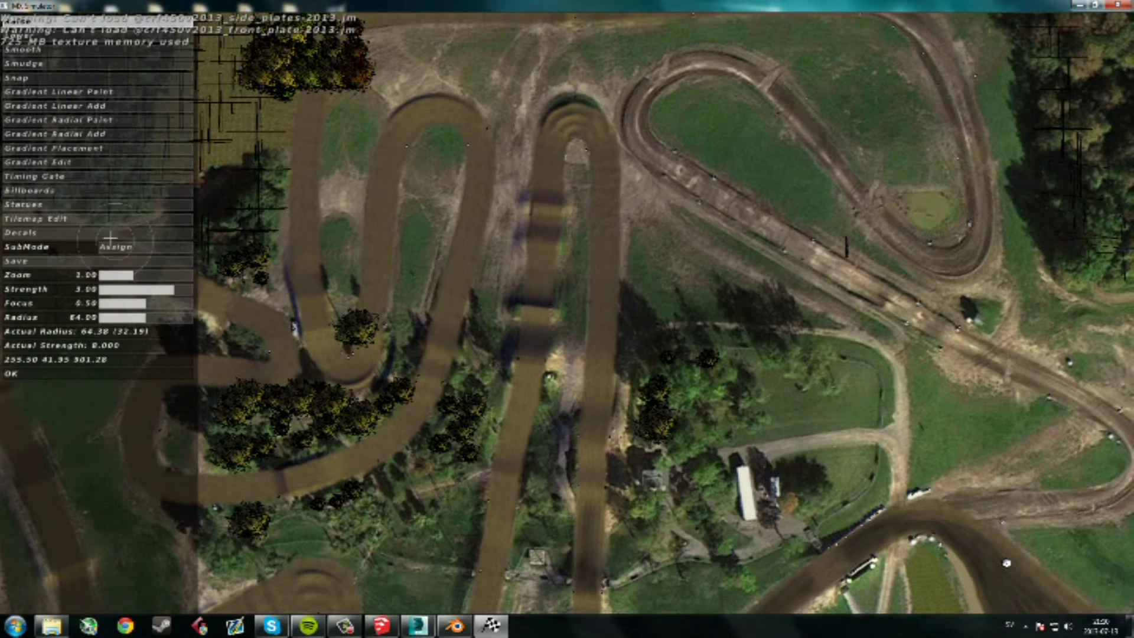
- View statue placements, pan to the start gate, and ride first-person to the barrier before returning to 3ds Max
click(58, 204)
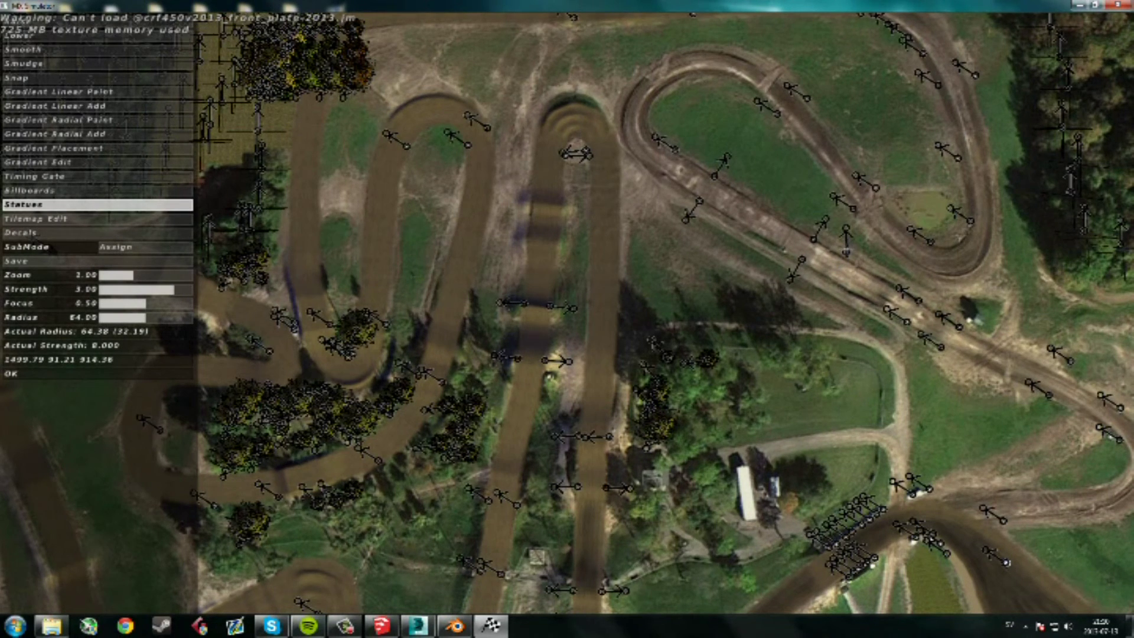
right_drag(845, 236, 563, 258)
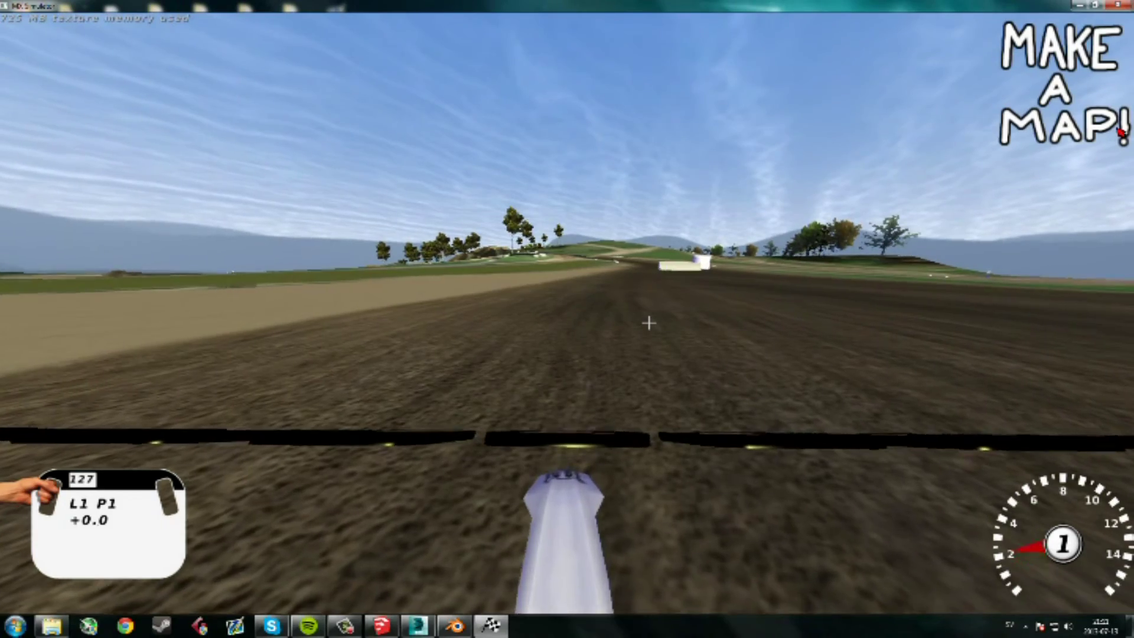
key(c)
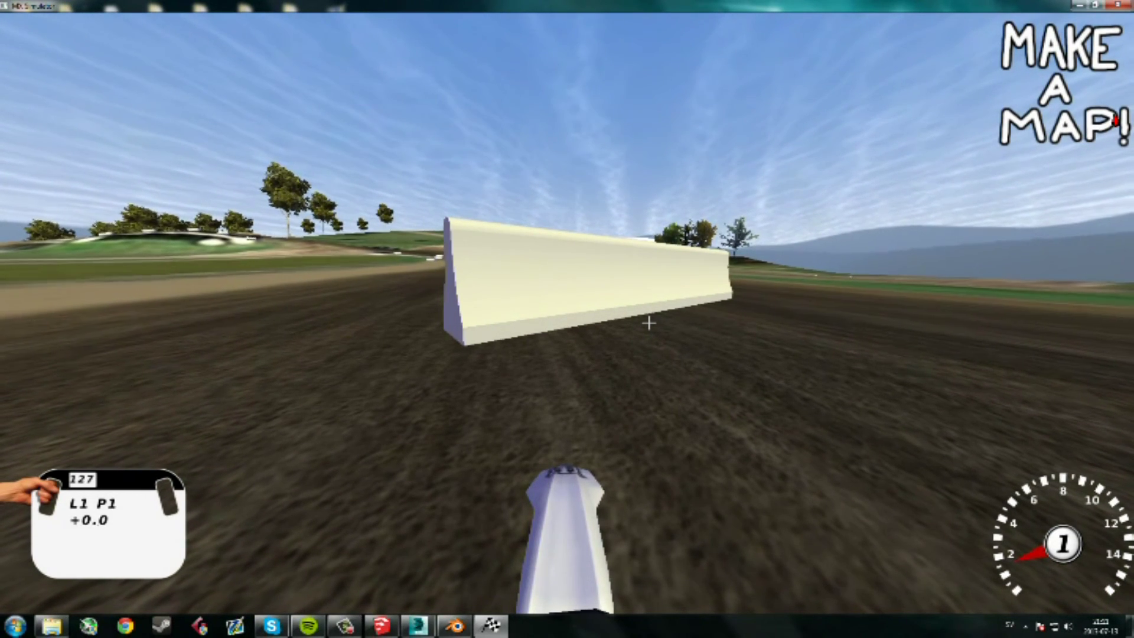
click(419, 626)
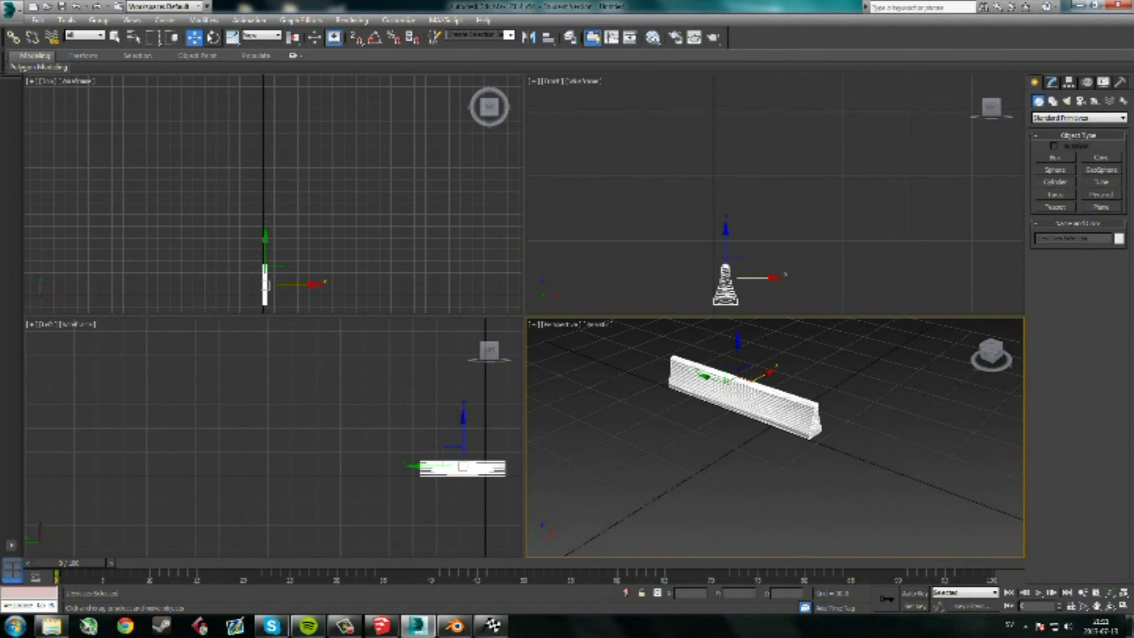
- Shrink the barrier slightly with Select and Uniform Scale, then minimize 3ds Max
click(232, 37)
mouse_move(733, 381)
mouse_down()
mouse_move(691, 397)
mouse_move(711, 390)
mouse_up()
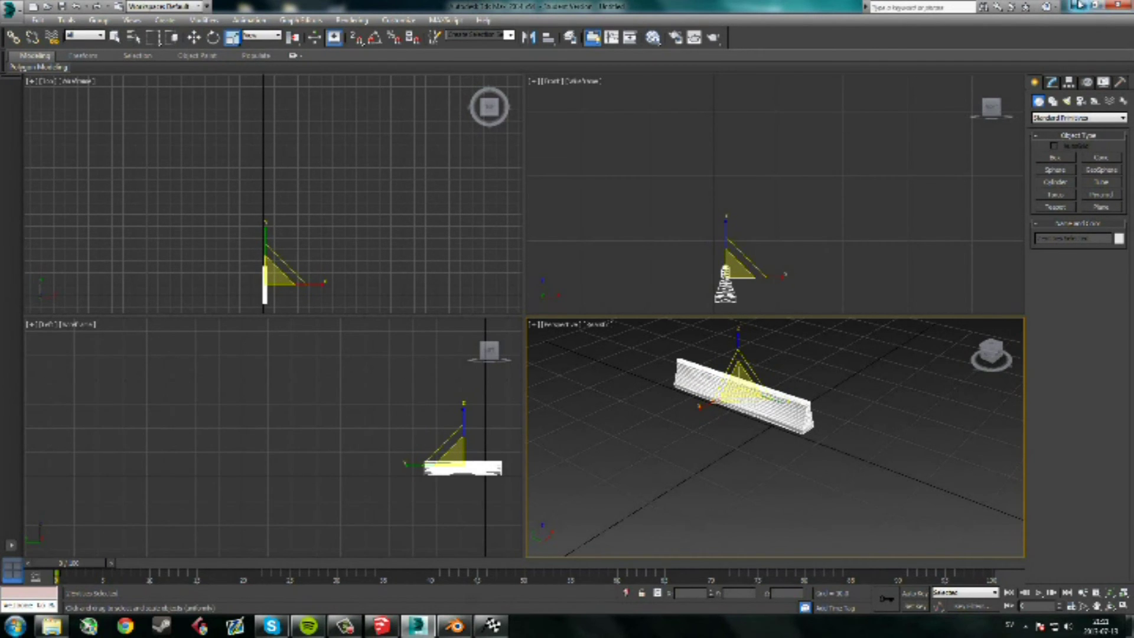
click(1078, 5)
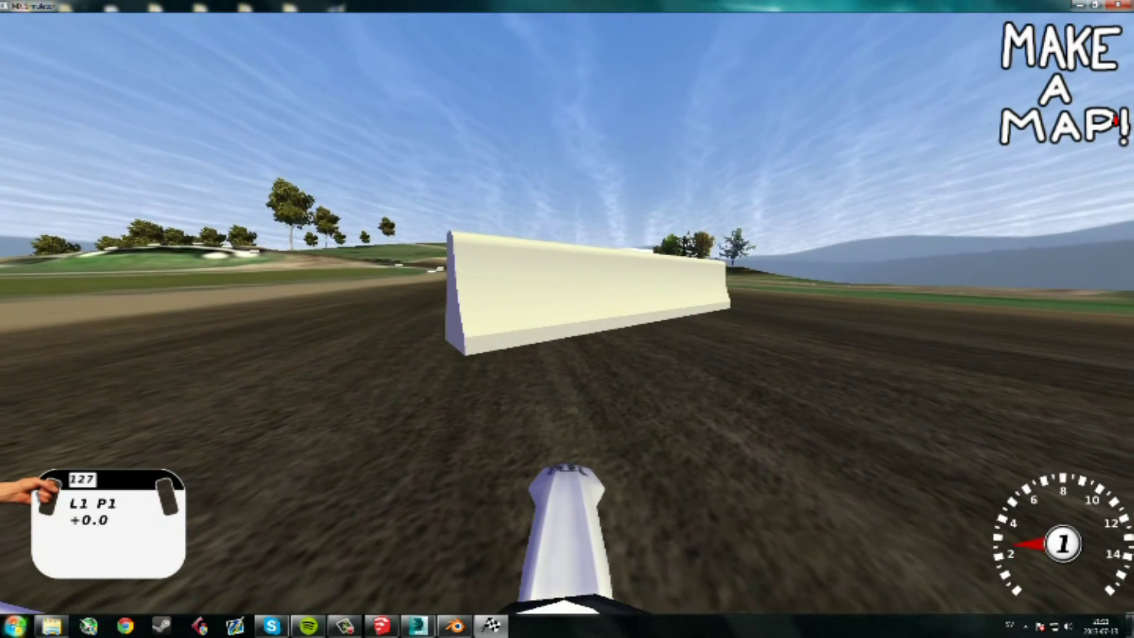
- Ride up to the barrier, steer left past it, then quit MX Simulator from the Esc menu
key(Up)
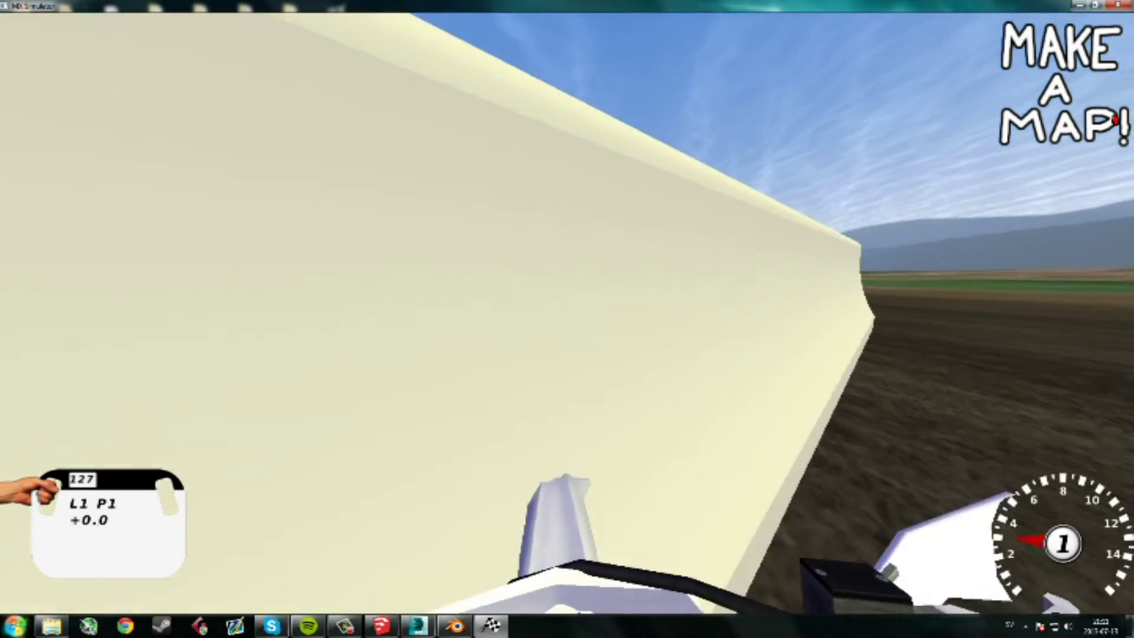
key(Left)
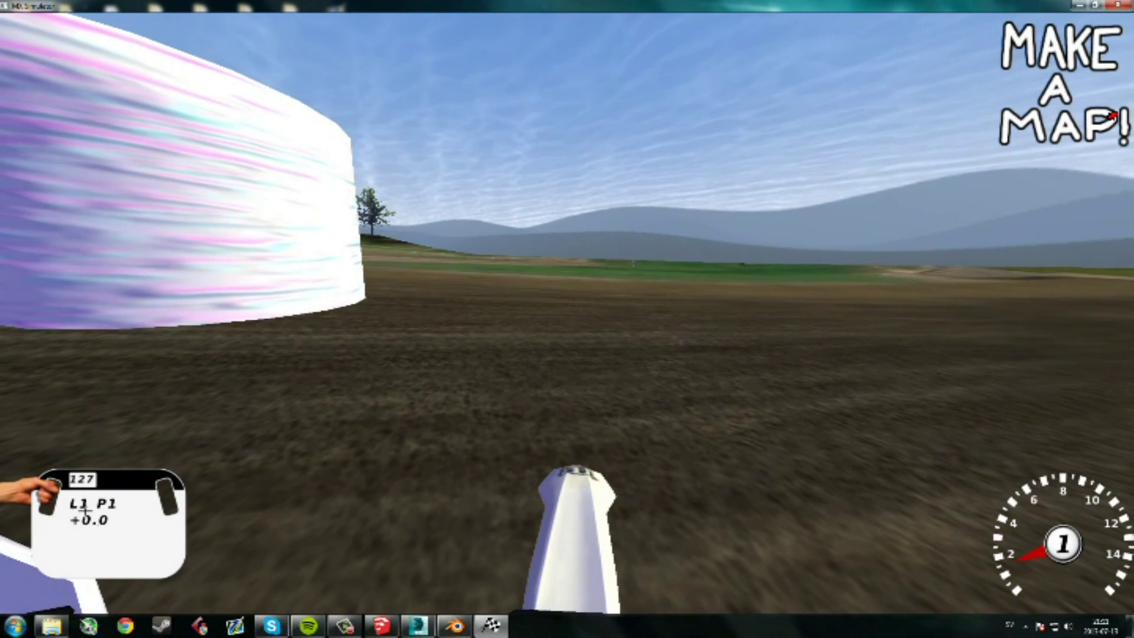
key(Escape)
click(234, 318)
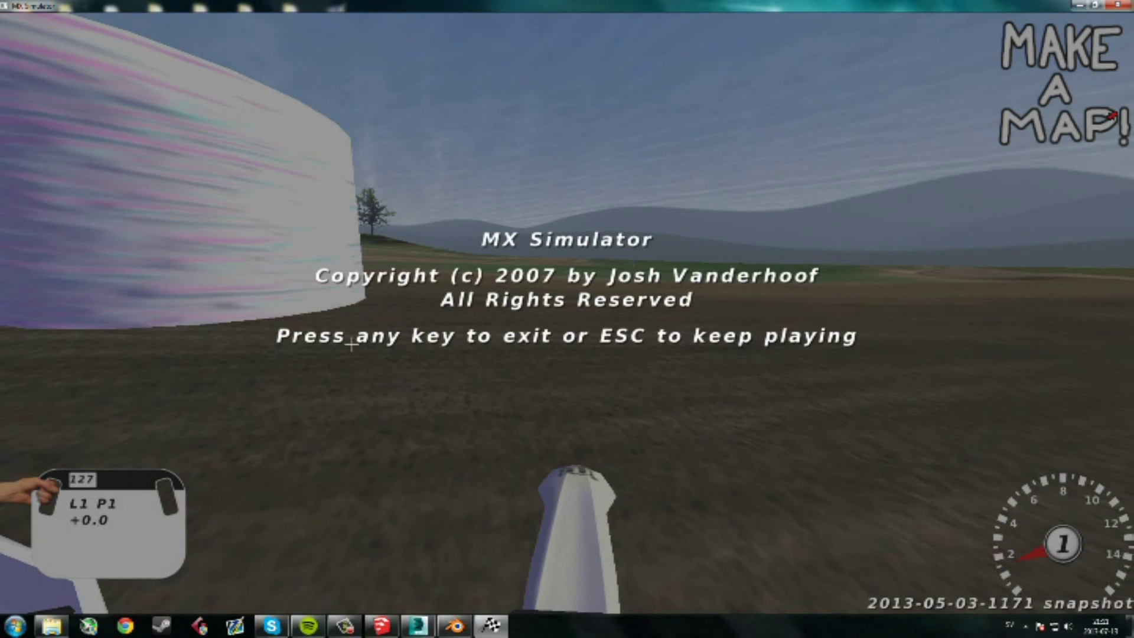
key(Return)
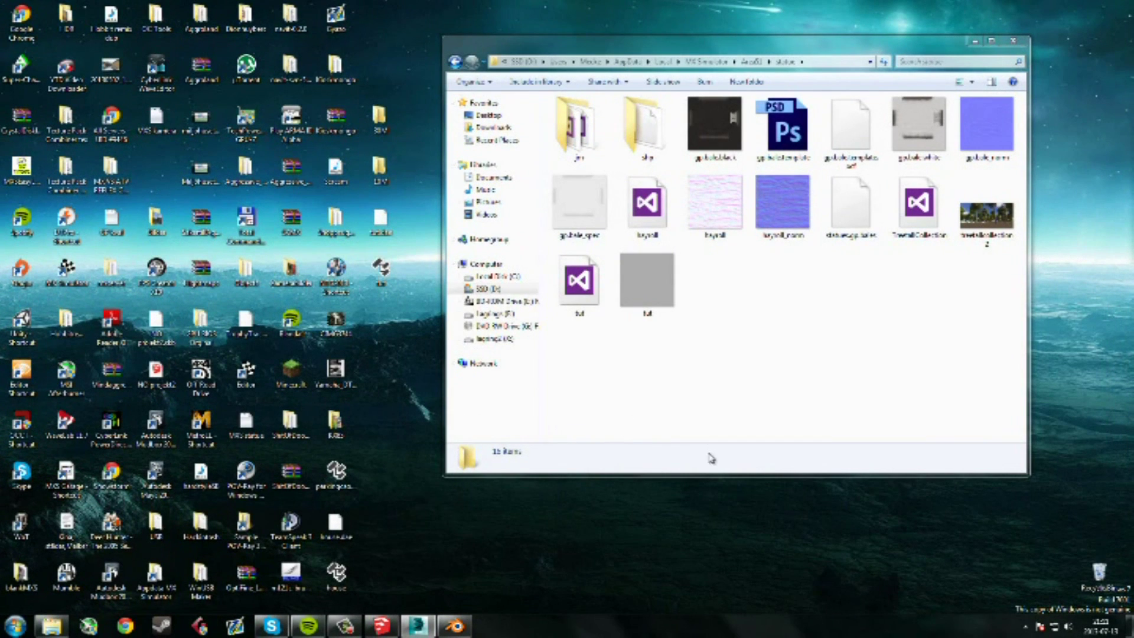
- Close the Area51 statues folder window, then move four desktop icons down one row and deselect them
click(1013, 41)
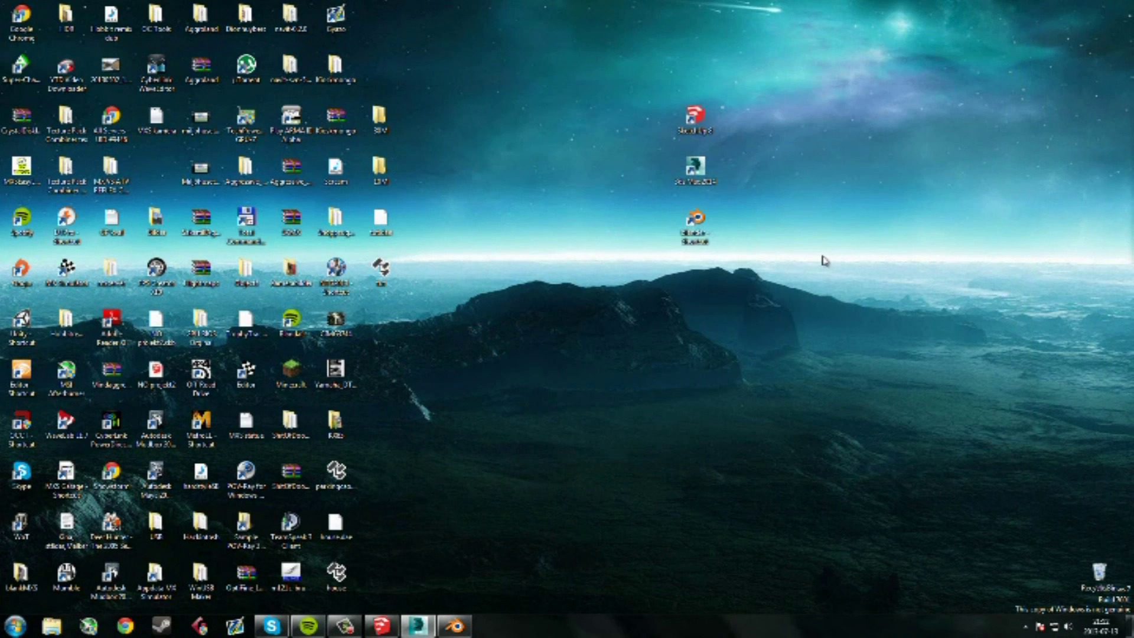
drag(431, 319, 380, 166)
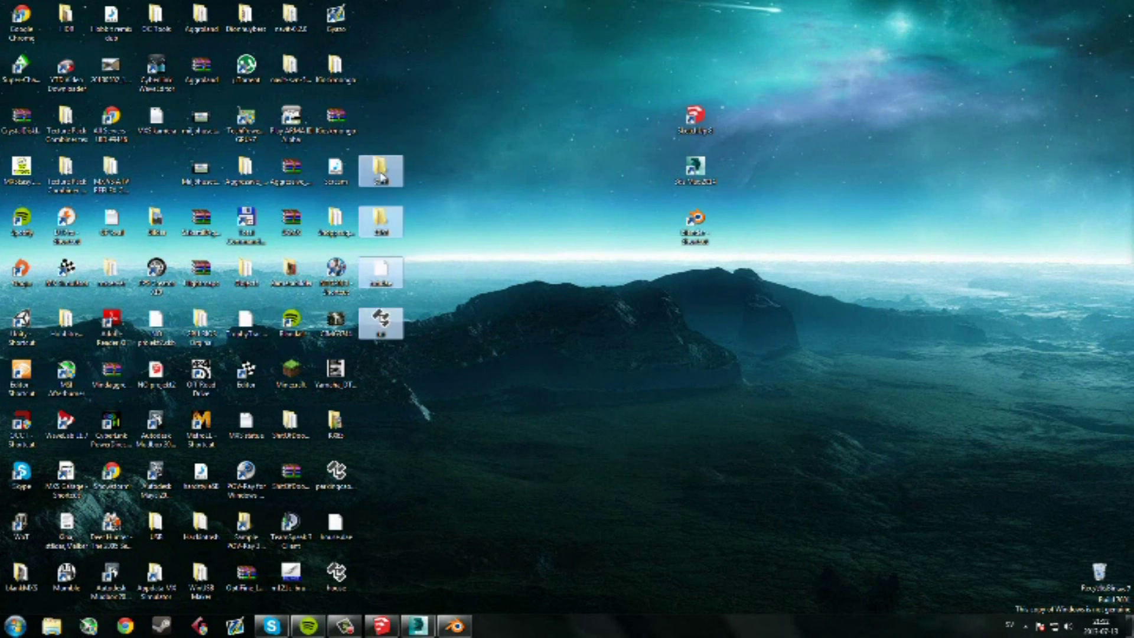
click(503, 172)
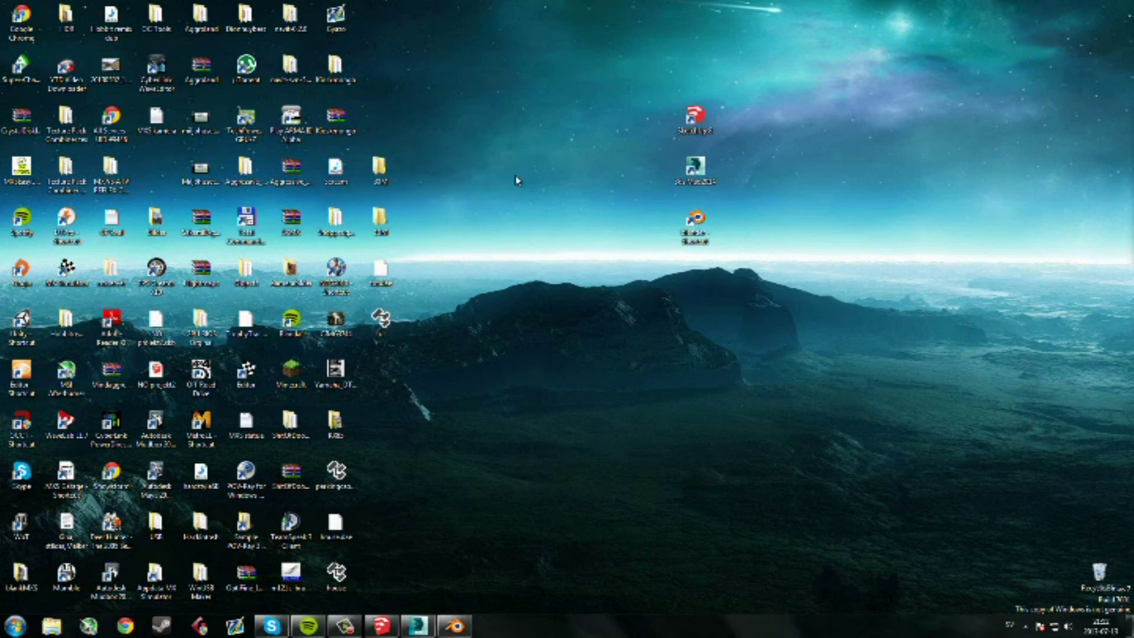